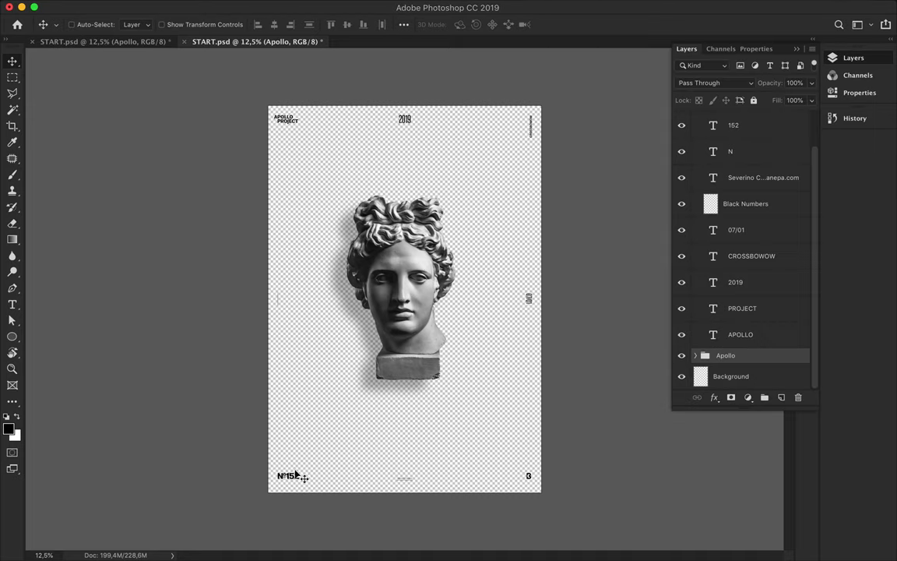
Change the bottom-left poster number to N°230 and bring up its character settings
scroll(296, 474, "up", 2)
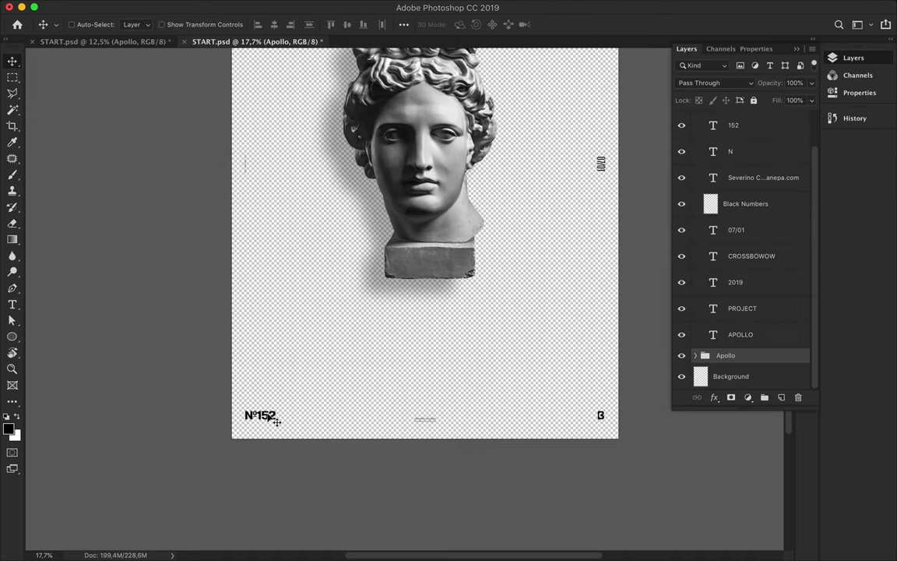
double_click(269, 413)
type("230")
key("ctrl+t")
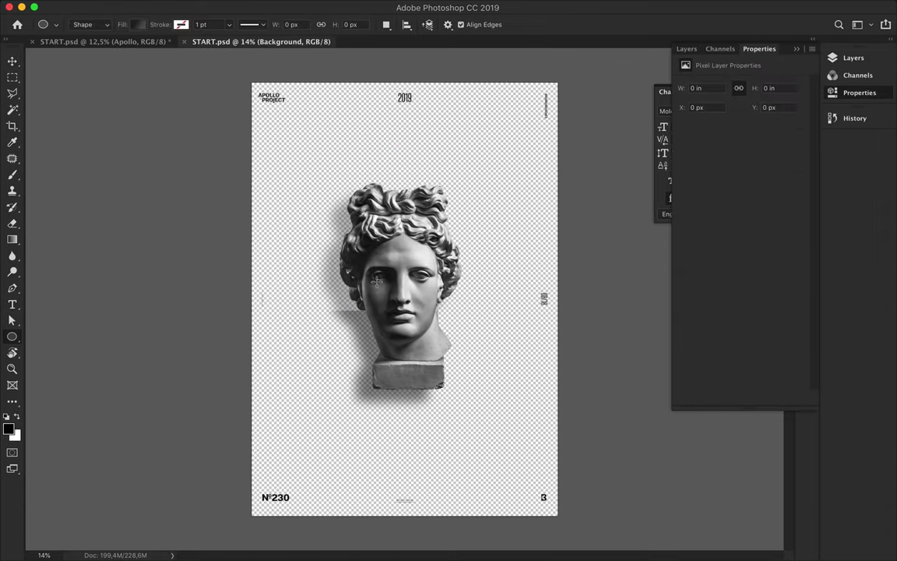
Draw a black rectangle shape covering the whole poster, then select the Background layer
right_click(11, 337)
left_click(46, 335)
left_click_drag(247, 80, 564, 520)
left_click(138, 24)
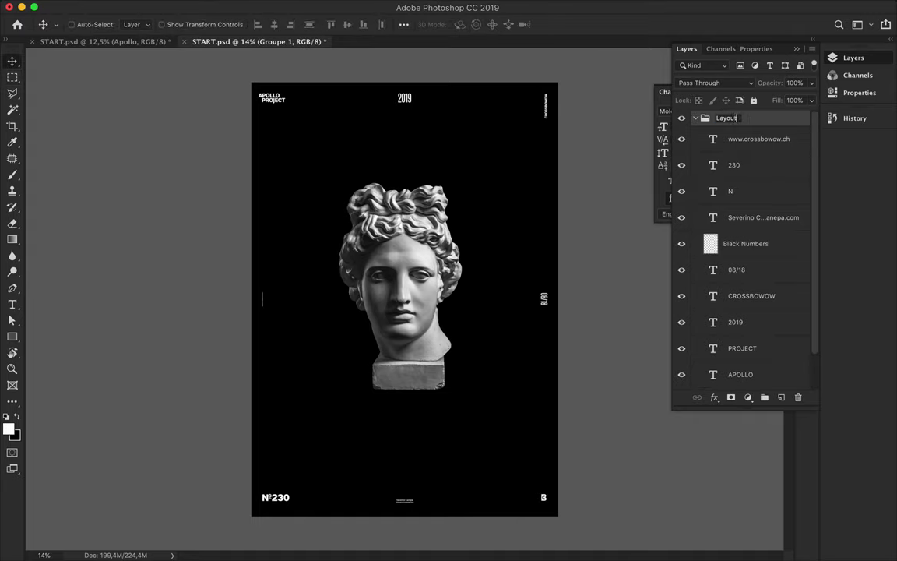
left_click(733, 153)
key("p")
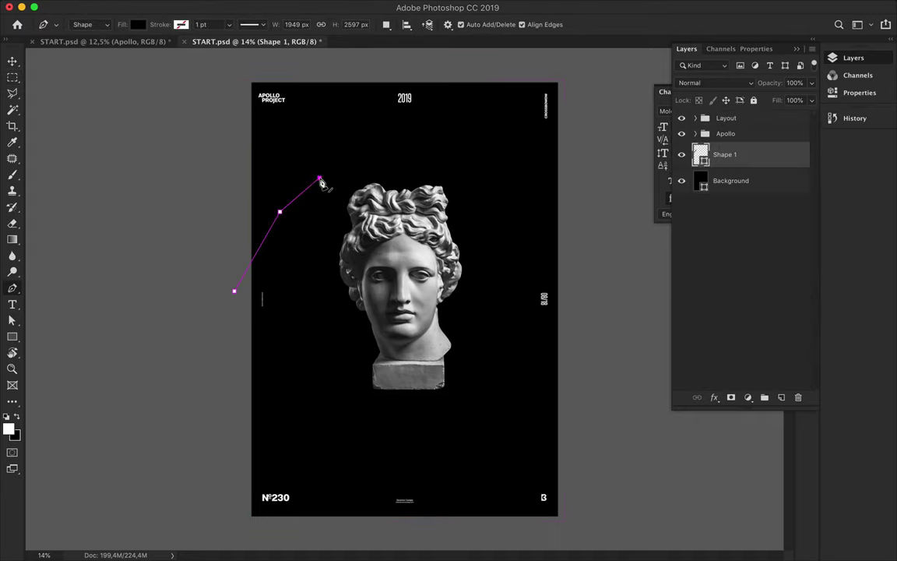
Close the upper-left torn shape, rasterize it and fill it with a grey-to-black gradient
left_click(233, 293)
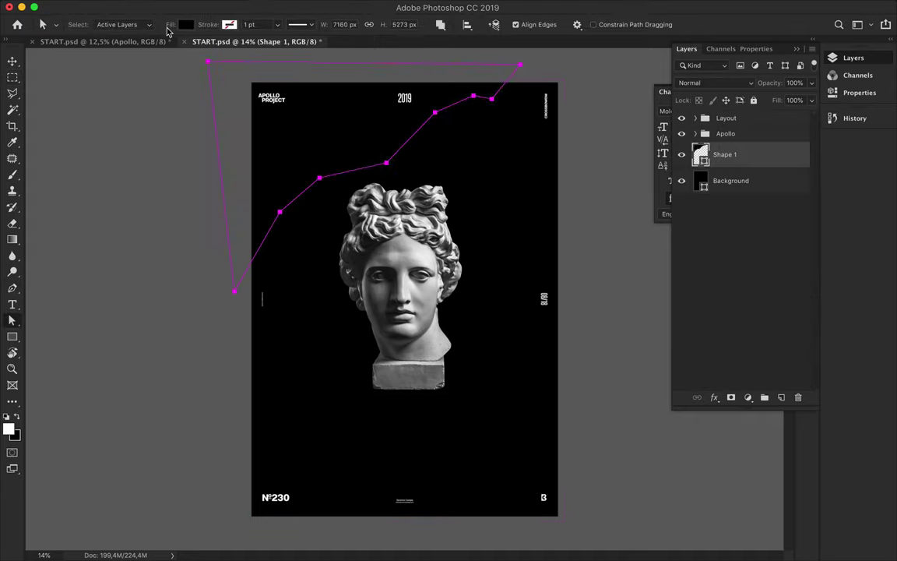
left_click(137, 24)
key("v")
right_click(748, 154)
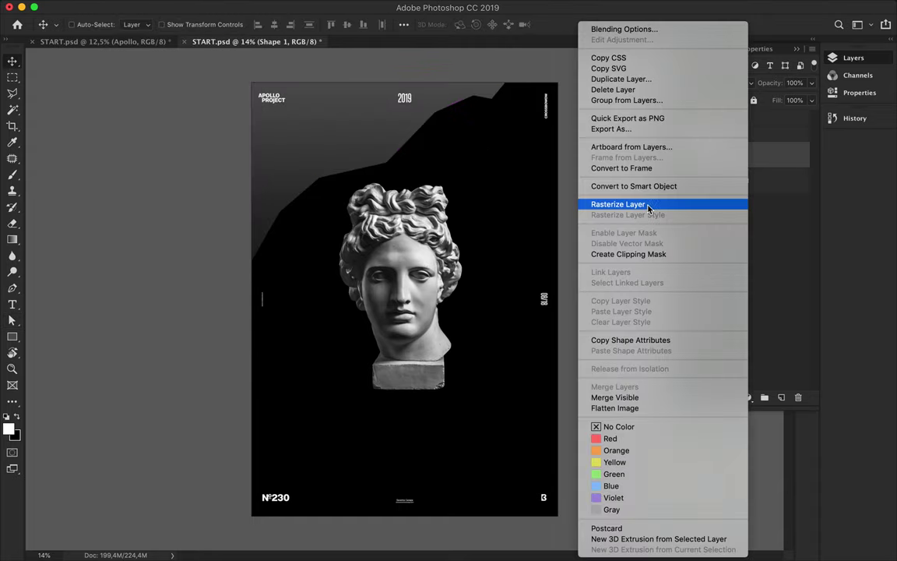
left_click(618, 205)
left_click(700, 154, "ctrl")
key("g")
left_click_drag(274, 64, 366, 187)
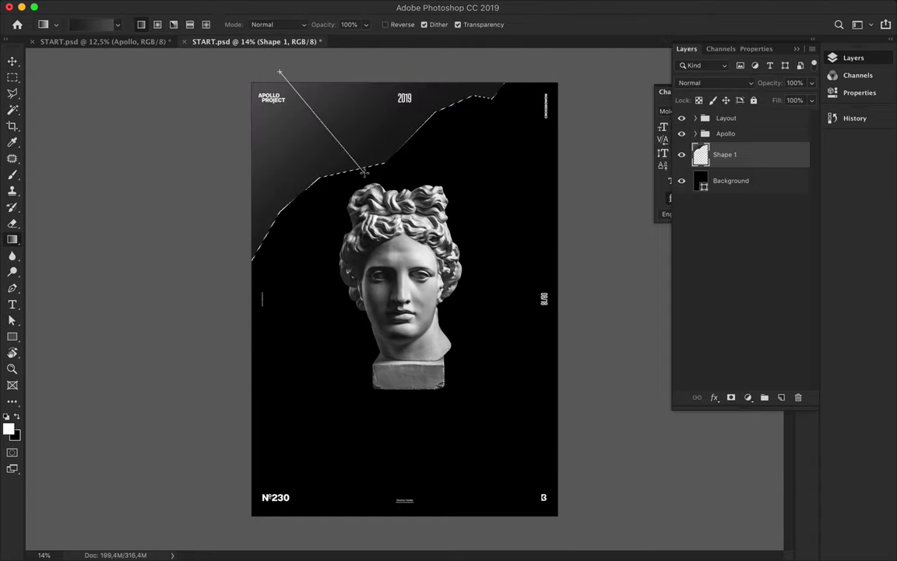
key("ctrl+d")
key("m")
Duplicate the torn shape beneath the original and paint the copy dark
key("v")
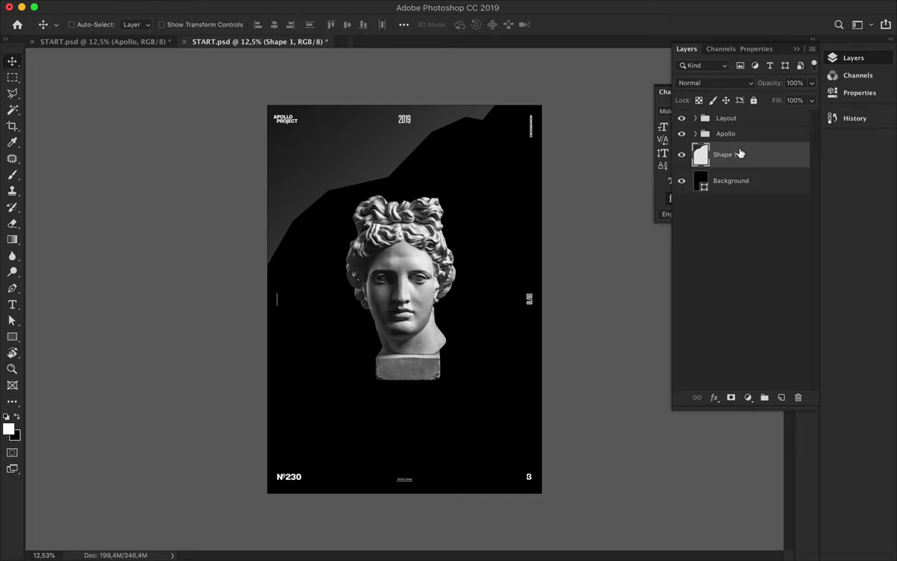
key("ctrl+j")
right_click(703, 185)
left_click(737, 216)
key("b")
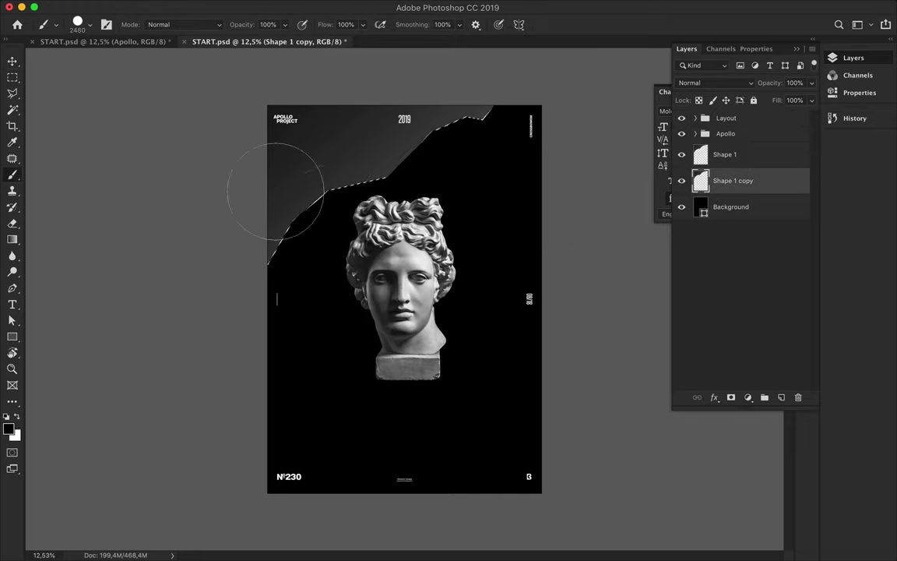
key("v")
Apply Gaussian Blur to the shadow copy and show the layout guides
left_click(306, 7)
mouse_move(312, 155)
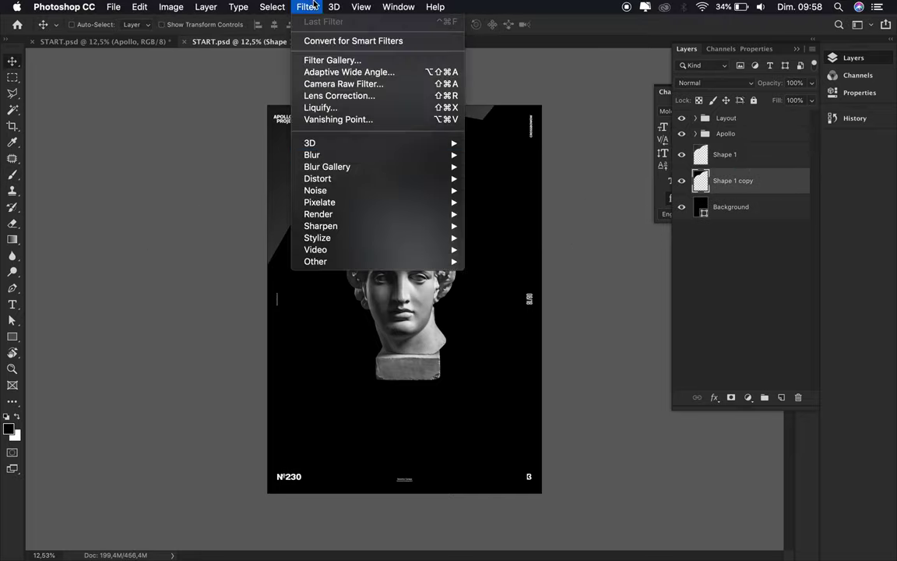
left_click(524, 203)
left_click(714, 124)
left_click(360, 6)
key("ctrl+semicolon")
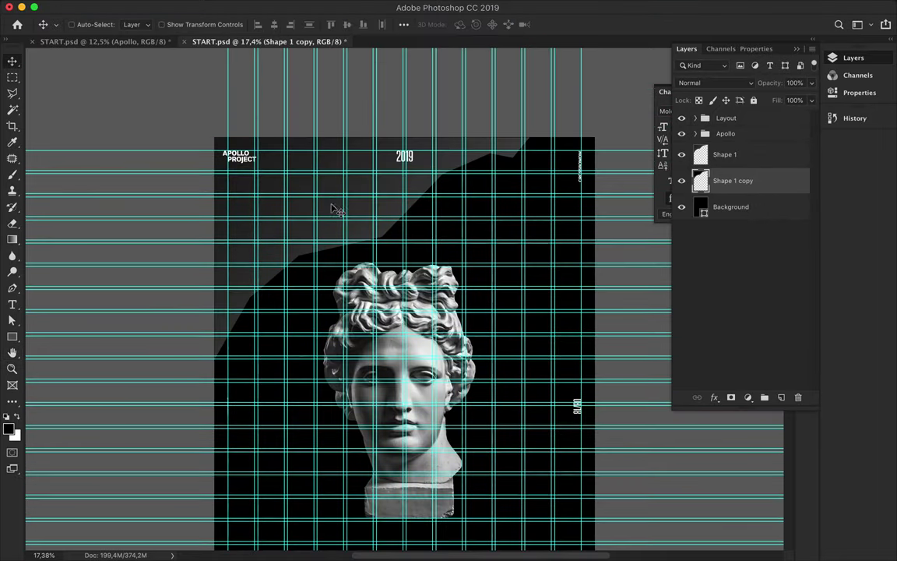
Draw a wide white rectangle bar to the right of the bust
key("u")
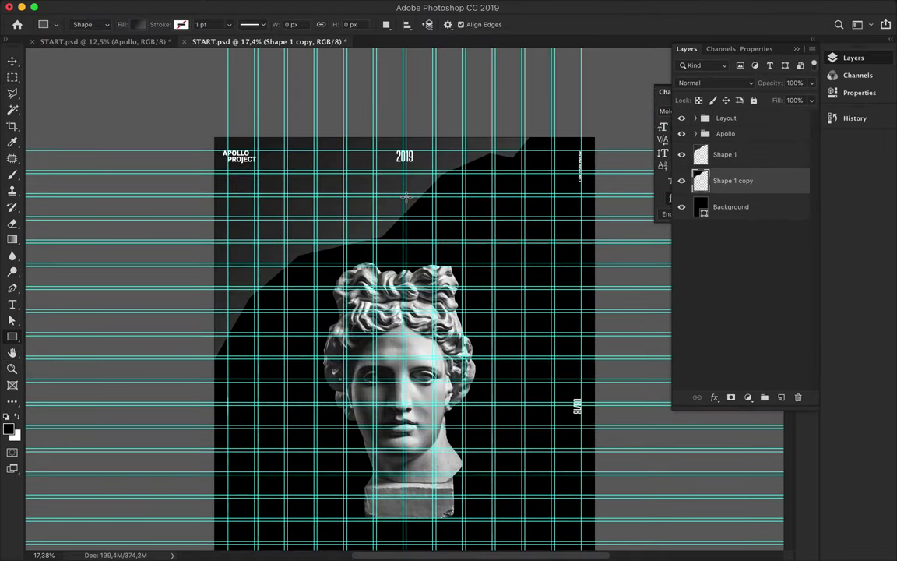
mouse_move(522, 239)
left_mouse_down()
mouse_move(480, 294)
mouse_move(393, 201)
left_mouse_up()
left_click(141, 24)
left_click(134, 97)
key("v")
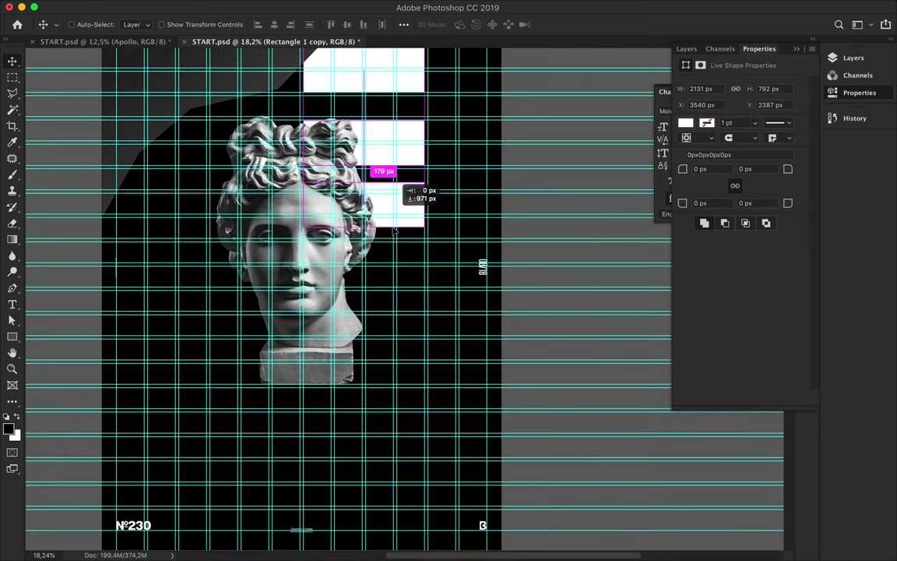
Copy the white bar down the poster, making the bottom bar taller and the top bar shorter
left_click_drag(394, 201, 402, 336)
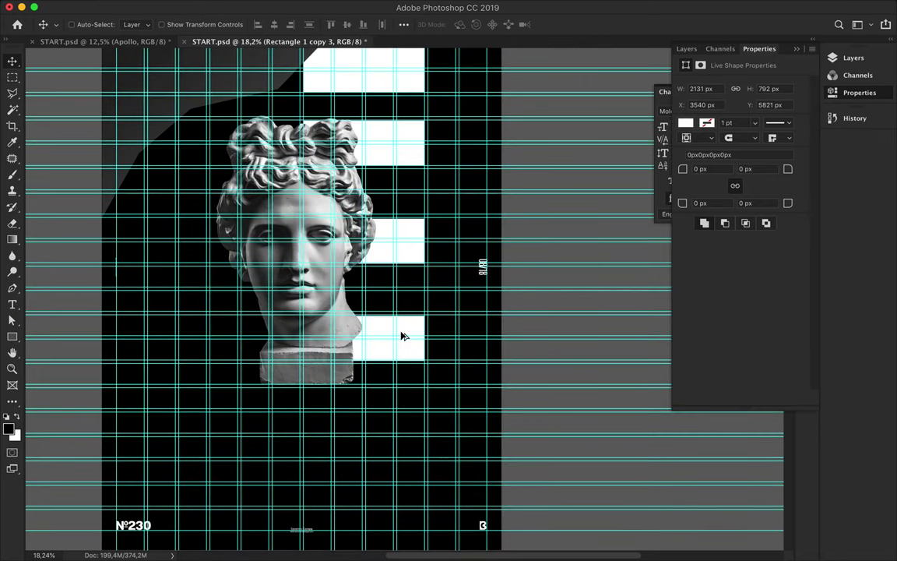
scroll(403, 336, "down", 5)
mouse_move(403, 102)
left_mouse_down()
mouse_move(407, 226)
mouse_move(366, 261)
left_mouse_up()
key("ctrl+t")
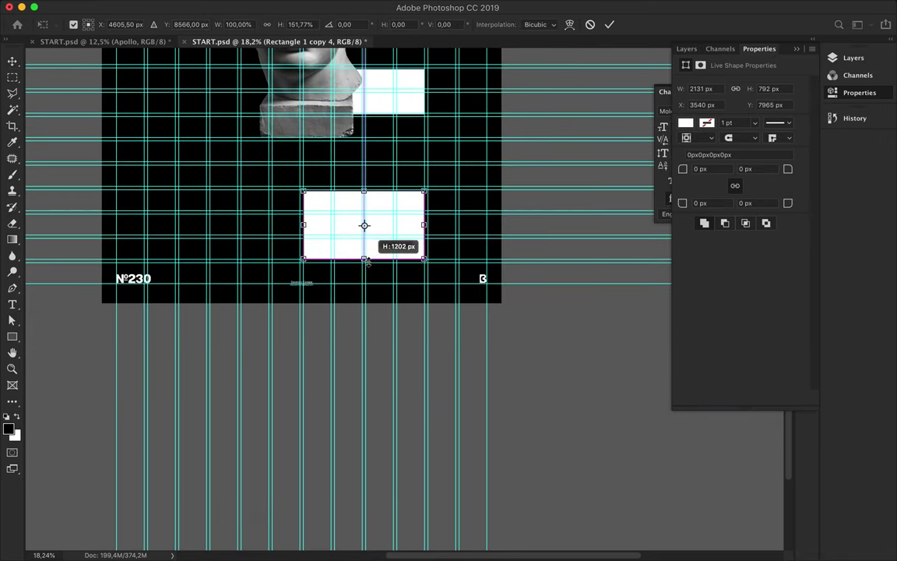
left_click_drag(365, 191, 365, 167)
key("Return")
key("ctrl+0")
key("ctrl+t")
mouse_move(454, 127)
left_mouse_down()
mouse_move(454, 147)
mouse_move(450, 119)
left_mouse_up()
key("Return")
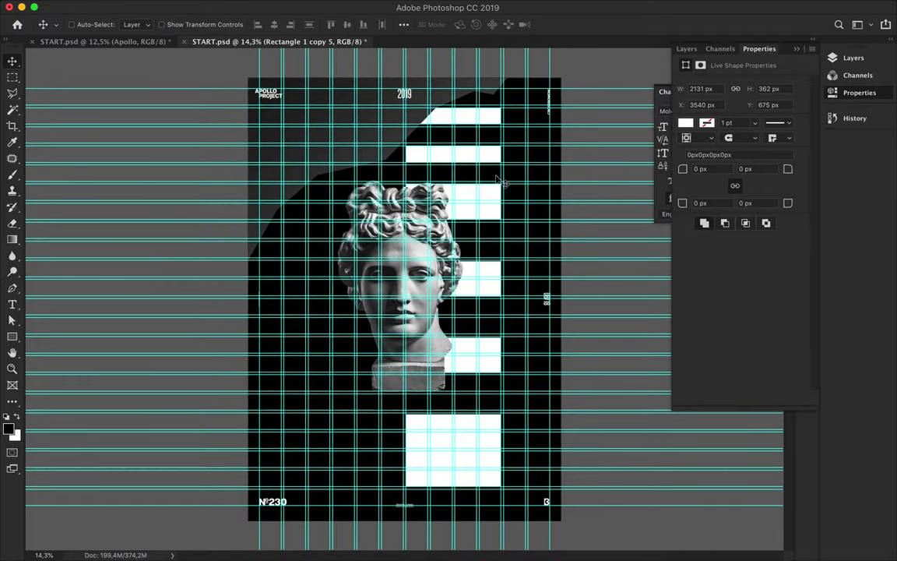
Move the shadow copy below Shape 1 and set it to 60% fill in Darken mode
scroll(389, 230, "down", 1)
key("ctrl+semicolon")
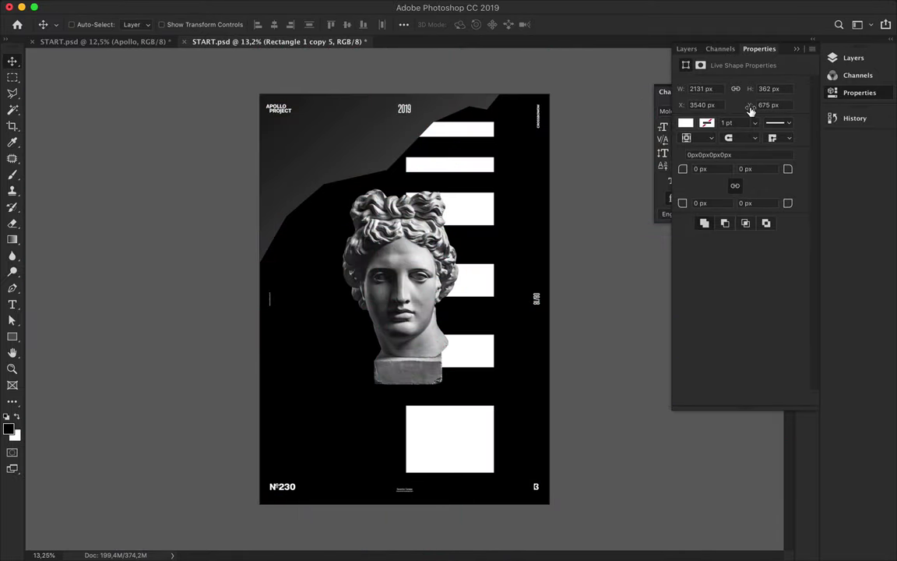
left_click(687, 48)
left_click_drag(732, 337, 721, 175)
left_click_drag(426, 158, 423, 159)
type("60")
left_click(736, 84)
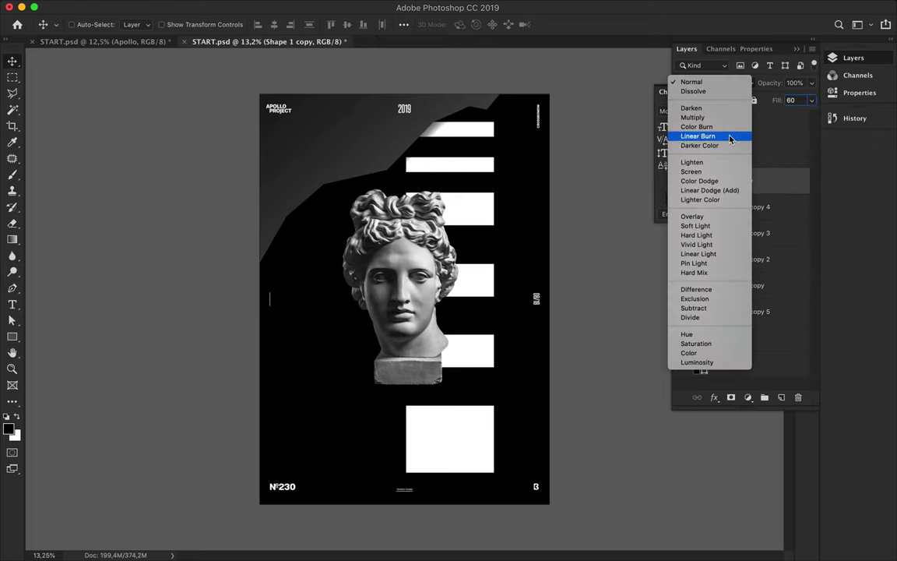
left_click(706, 109)
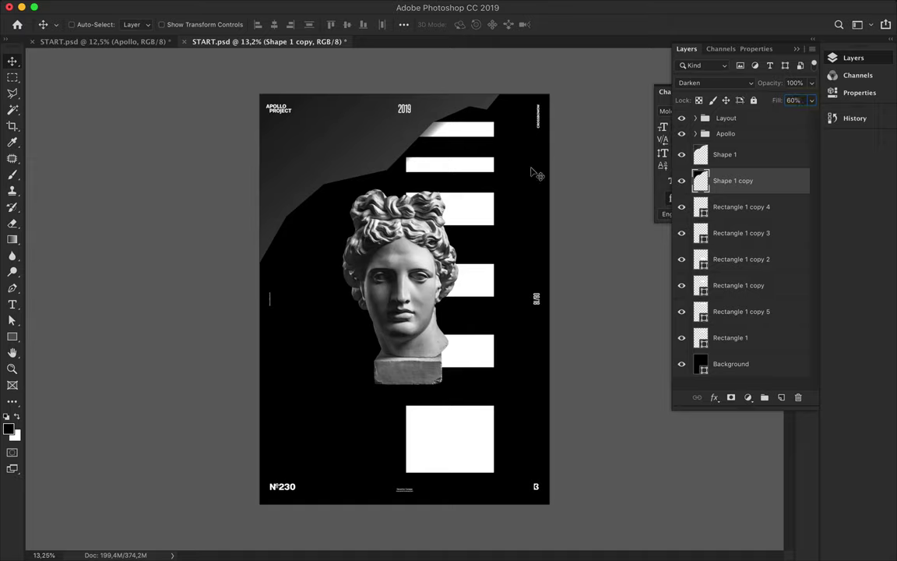
Group the white bar layers into a named folder
left_click(747, 206)
left_click(759, 338, "shift")
left_click(764, 398)
double_click(726, 202)
type("White Rectangle")
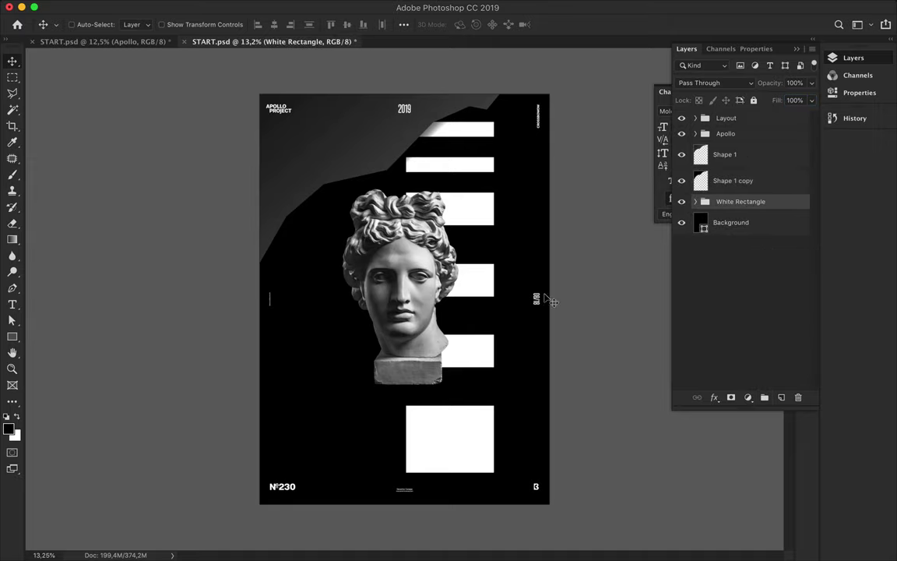
Pen-draw a second jagged torn shape across the poster's lower right
key("p")
left_click(243, 494)
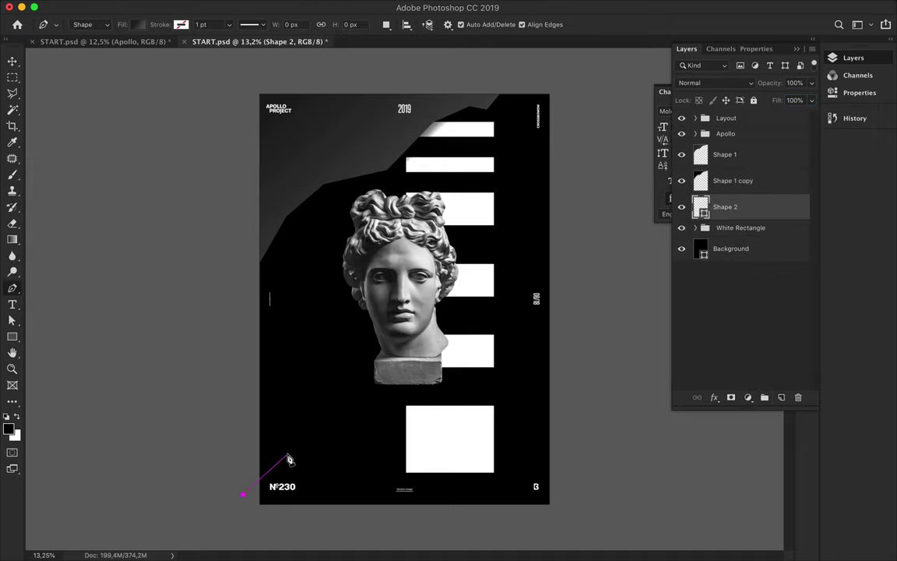
left_click(466, 315)
left_click(489, 316)
left_click(510, 275)
left_click(530, 204)
left_click(559, 158)
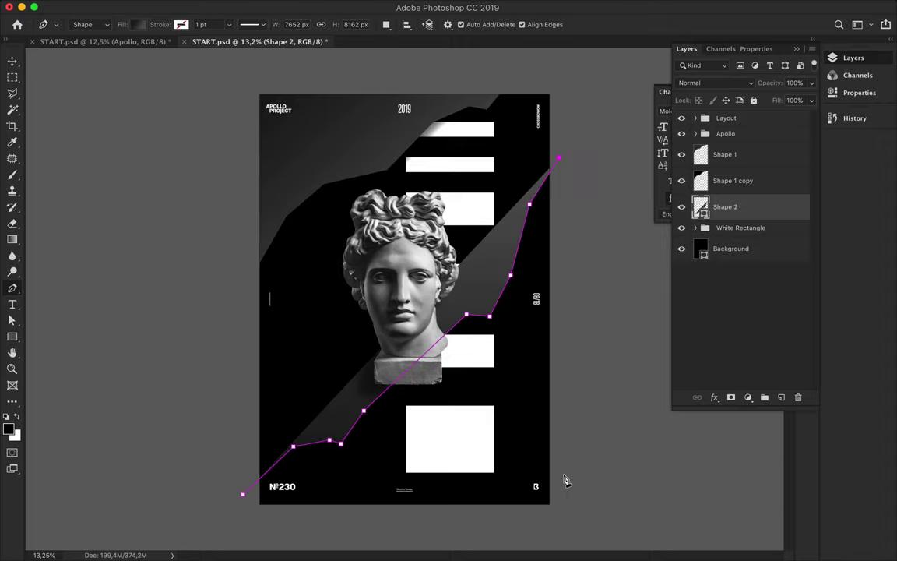
left_click(563, 513)
left_click(243, 494)
Rasterize the second shape and fill it with a grey gradient from the bottom-right
key("v")
right_click(711, 206)
left_click(712, 204)
key("g")
left_click_drag(560, 514, 372, 341)
scroll(559, 491, "down", 3)
left_click_drag(559, 489, 559, 489)
key("v")
key("ctrl+d")
scroll(484, 325, "up", 3)
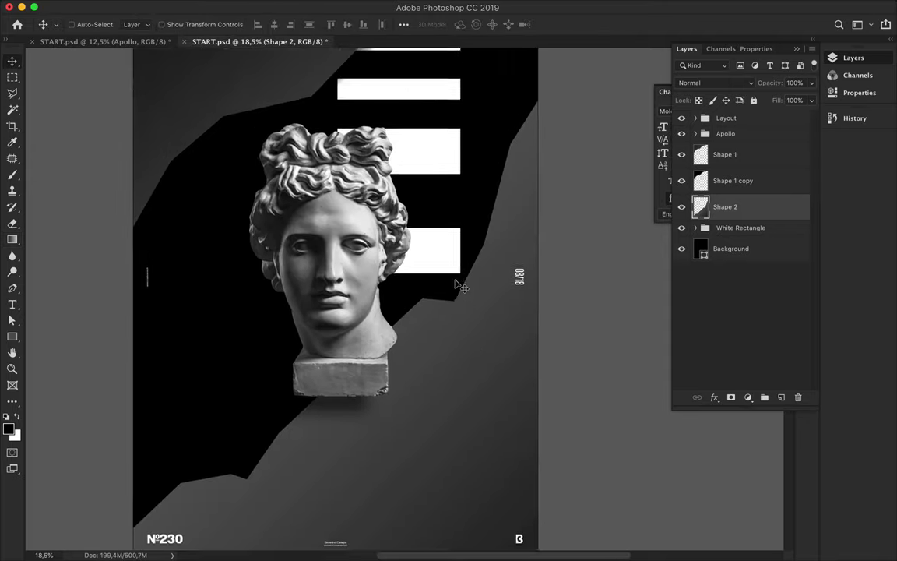
scroll(460, 286, "down", 1)
Duplicate the second shape, fill the copy black, blur it and offset it as a shadow
key("ctrl+j")
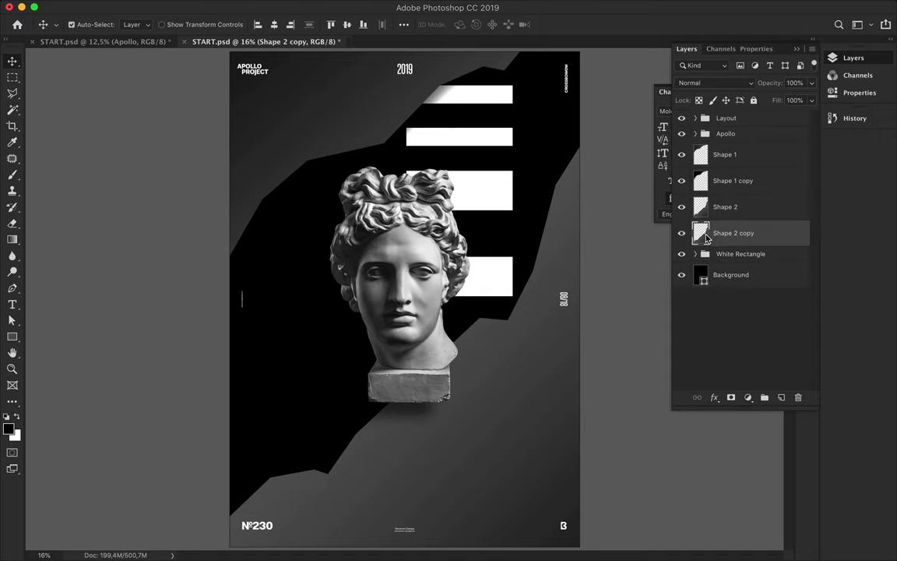
left_click(701, 233, "ctrl")
left_click(56, 255)
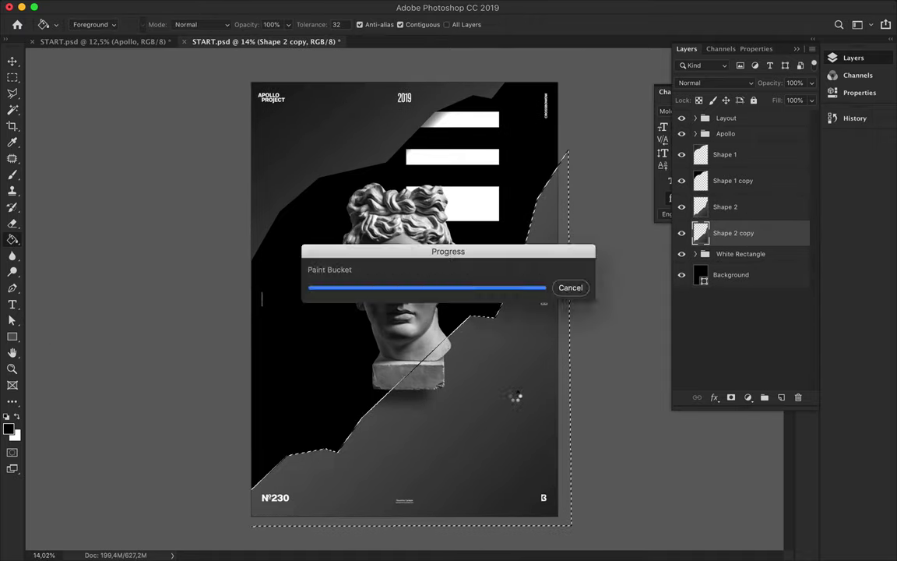
key("ctrl+d")
key("m")
left_click(306, 7)
left_click(327, 41)
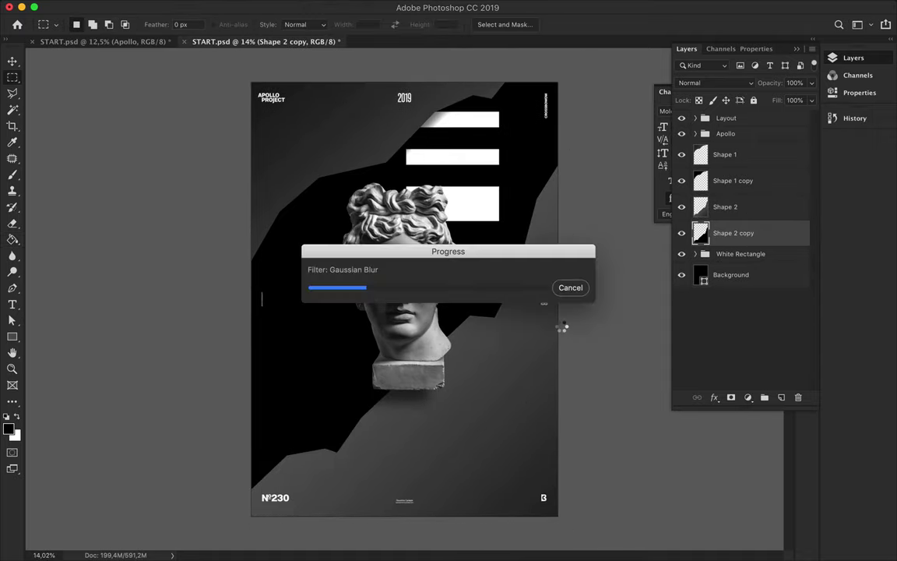
key("v")
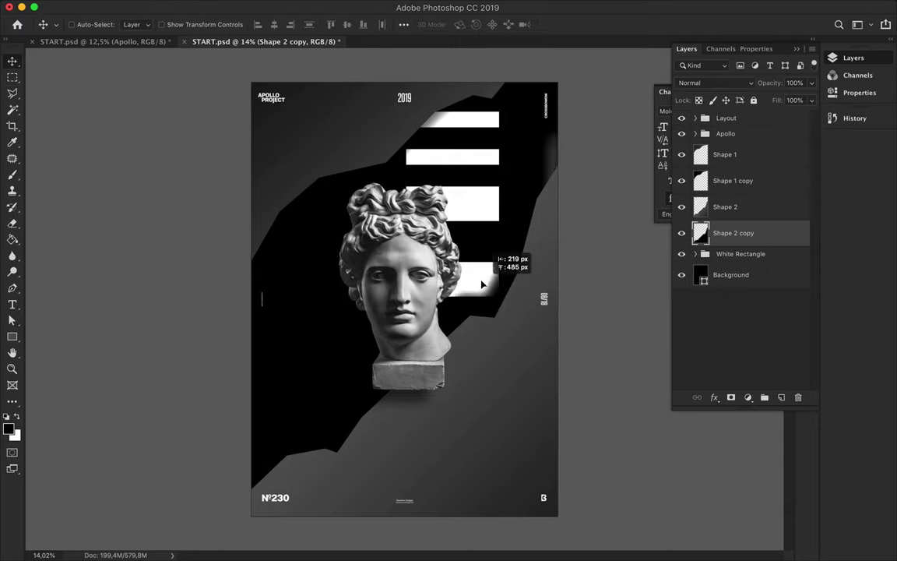
mouse_move(482, 284)
left_mouse_down()
mouse_move(482, 305)
mouse_move(502, 310)
left_mouse_up()
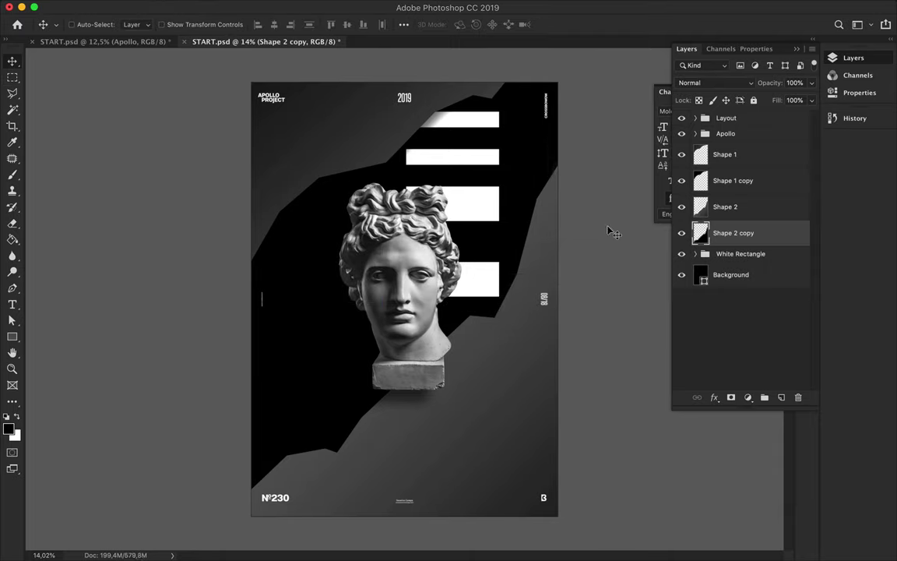
left_click(725, 154)
Pen-draw a third jagged torn shape over the poster's upper-left corner
key("p")
left_click(245, 351)
left_click(272, 337)
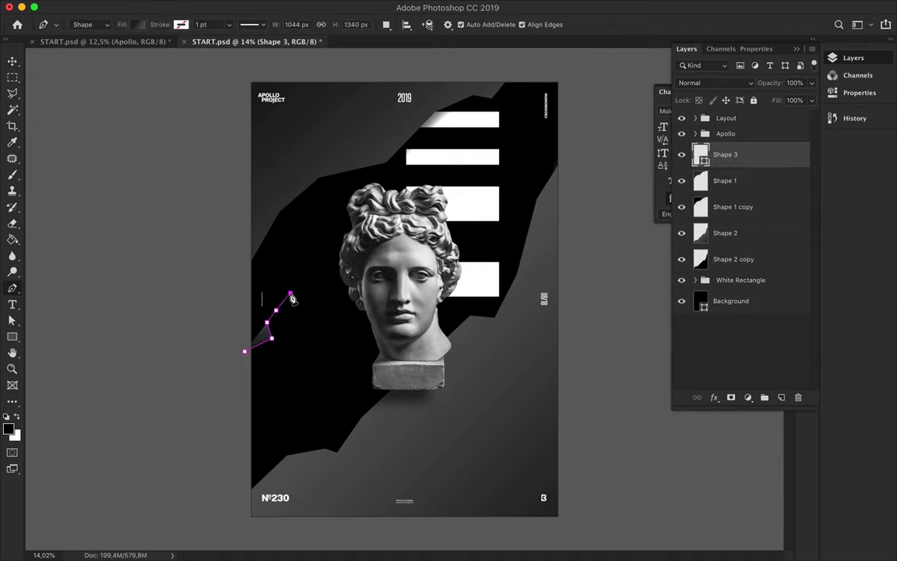
left_click(298, 154)
left_click(343, 103)
left_click(421, 71)
left_click(212, 58)
left_click(223, 325)
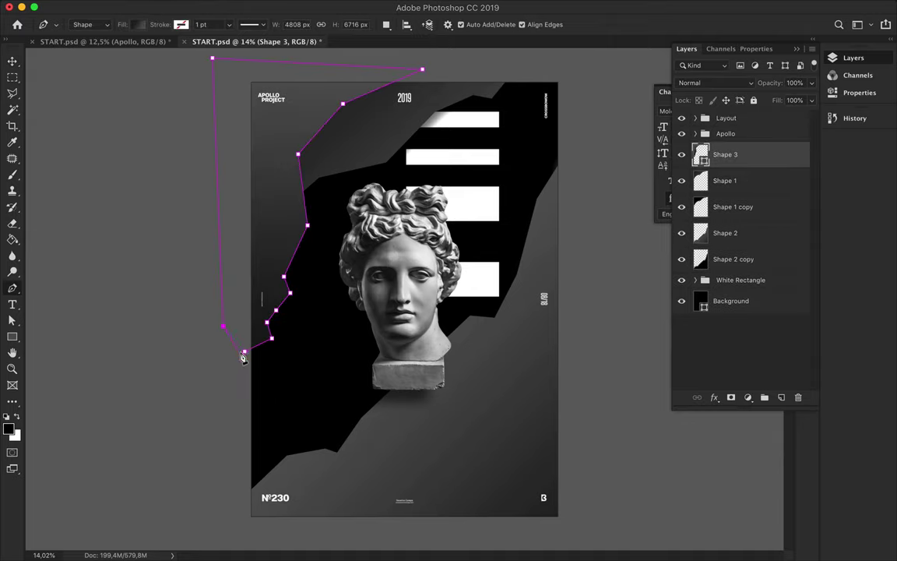
left_click(245, 351)
Shade the third torn shape's left edge with a gradient
key("ctrl+j")
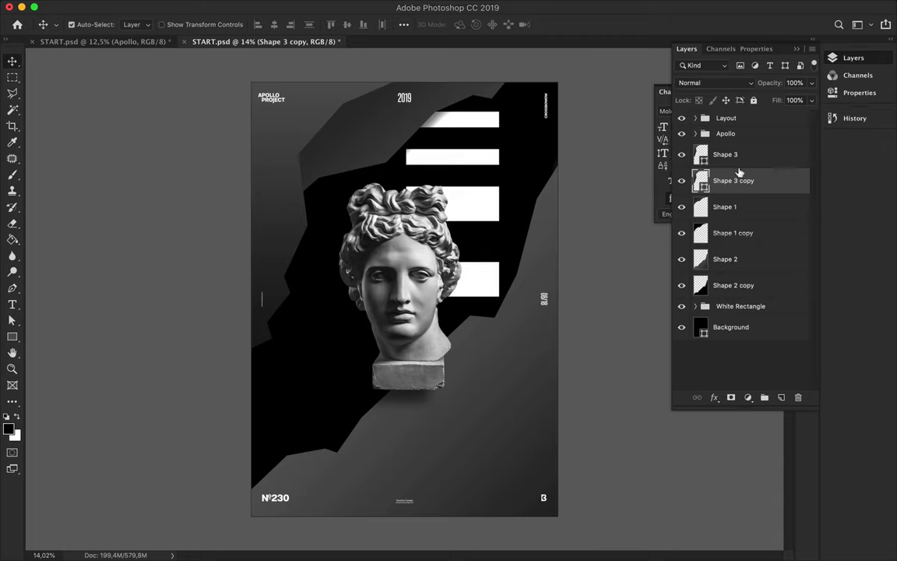
key("ctrl+e")
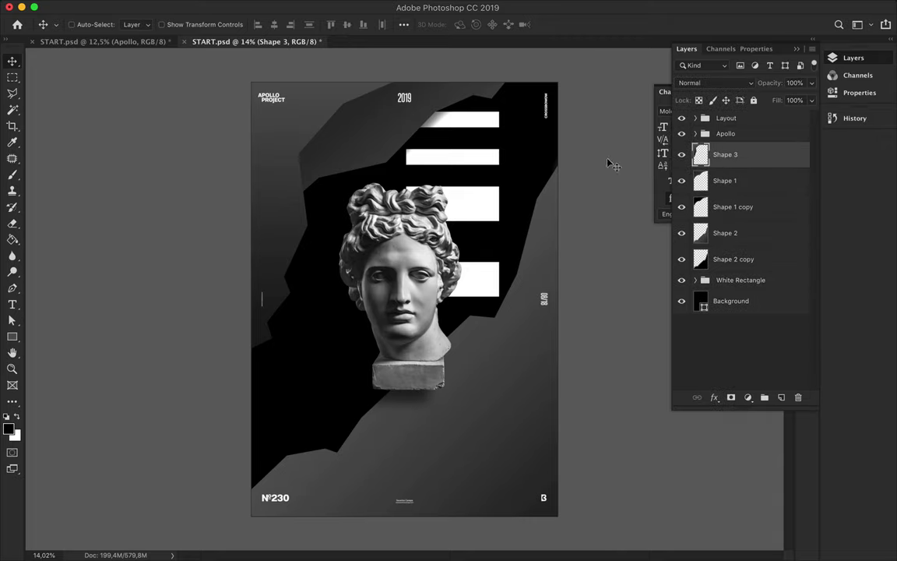
key("g")
right_click(12, 239)
left_click(70, 234)
left_click_drag(186, 99, 306, 178)
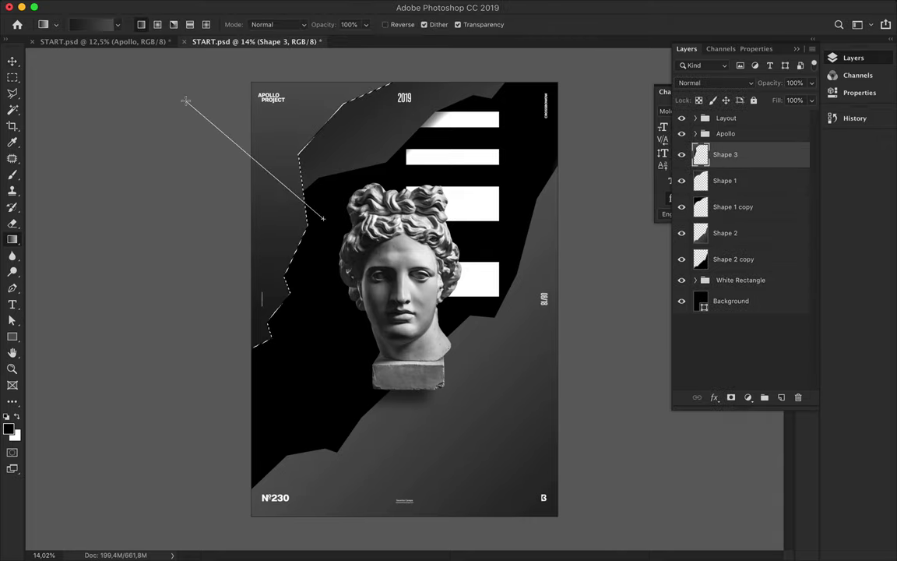
key("v")
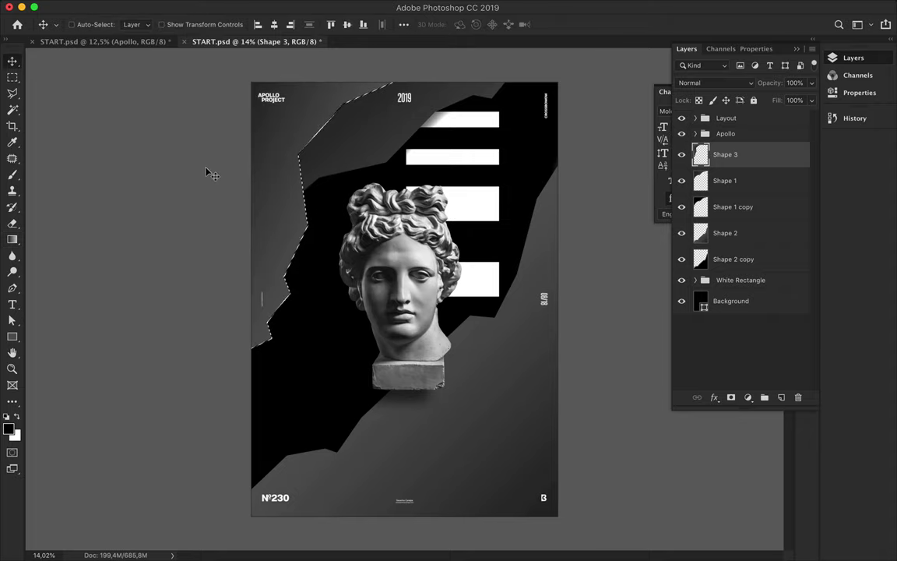
Duplicate the shaded shape, paint the lower copy as a shadow and soften it with blur
key("ctrl+j")
left_click(305, 6)
left_click(308, 25)
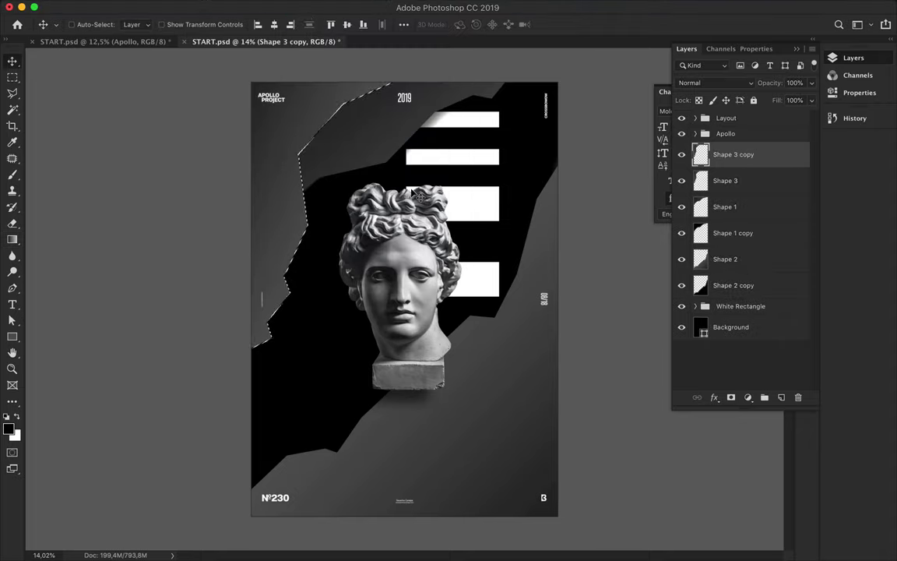
left_click(683, 180)
key("Delete")
left_click_drag(726, 156, 726, 181)
key("b")
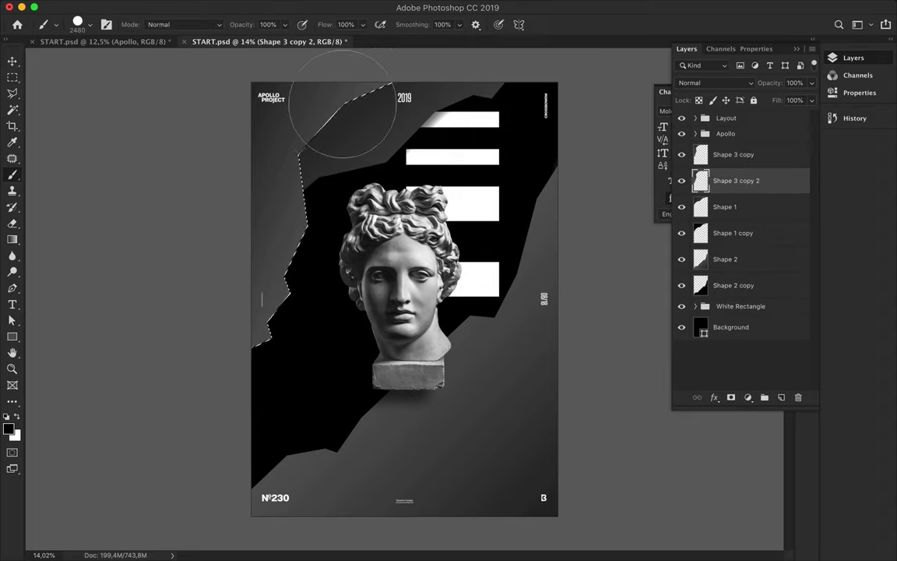
key("ctrl+d")
key("v")
left_click(362, 6)
left_click(310, 22)
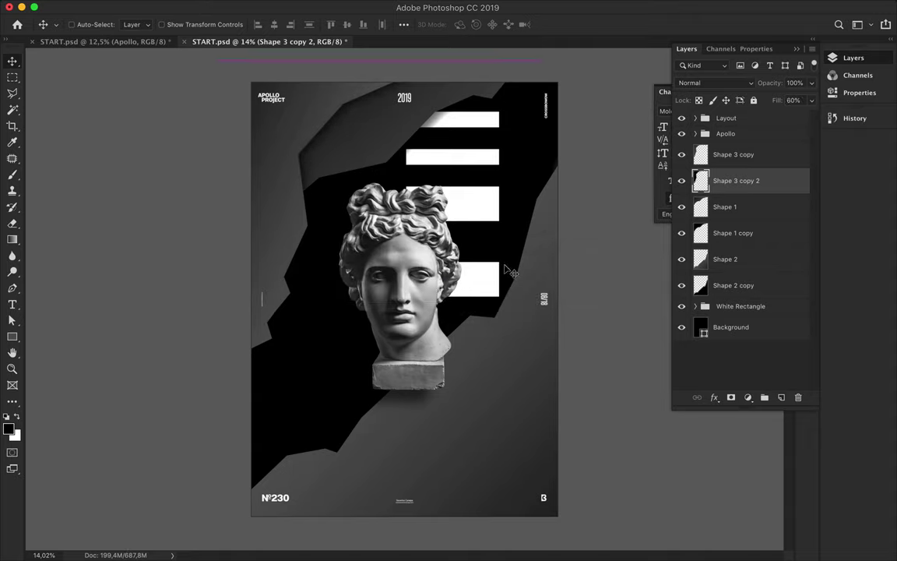
Pen a jagged torn shape across the poster's lower-right corner
key("p")
left_click(430, 516)
key("ctrl+z")
left_click(362, 529)
left_click(388, 483)
left_click(404, 443)
left_click(427, 424)
left_click(522, 384)
left_click(527, 362)
left_click(567, 351)
left_click(595, 522)
left_click(362, 532)
Rasterize the torn shape and shade it with a grey gradient
right_click(691, 184)
left_click(676, 204)
left_click(700, 180, "ctrl")
key("g")
left_click_drag(464, 387, 573, 507)
key("v")
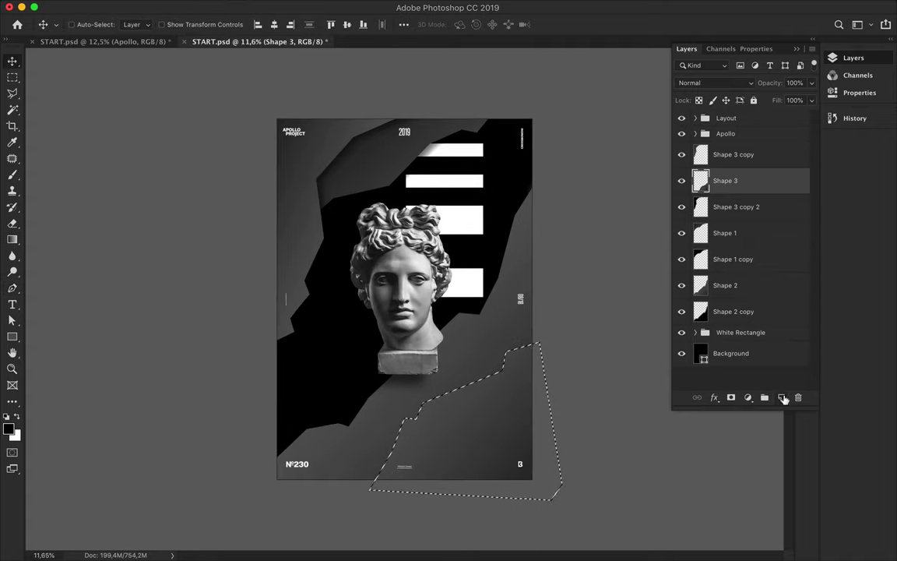
On a new layer, fill the torn-shape selection dark and blur it into a shadow
left_click(783, 398)
key("b")
key("m")
key("alt+BackSpace")
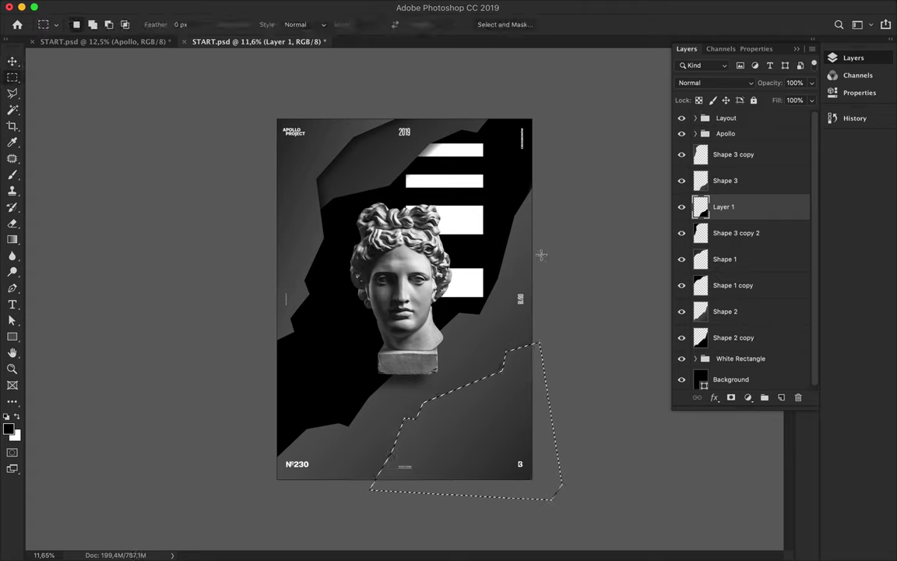
left_click(277, 7)
left_click(273, 24)
left_click(304, 7)
left_click(304, 26)
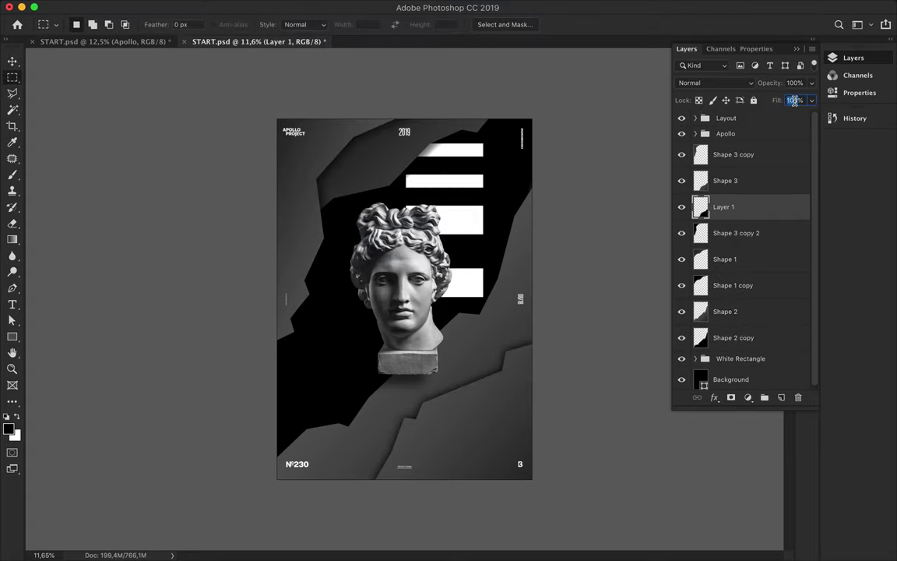
Set the shadow layer to 40% fill and stretch it under the torn shape
key("v")
key("BackSpace")
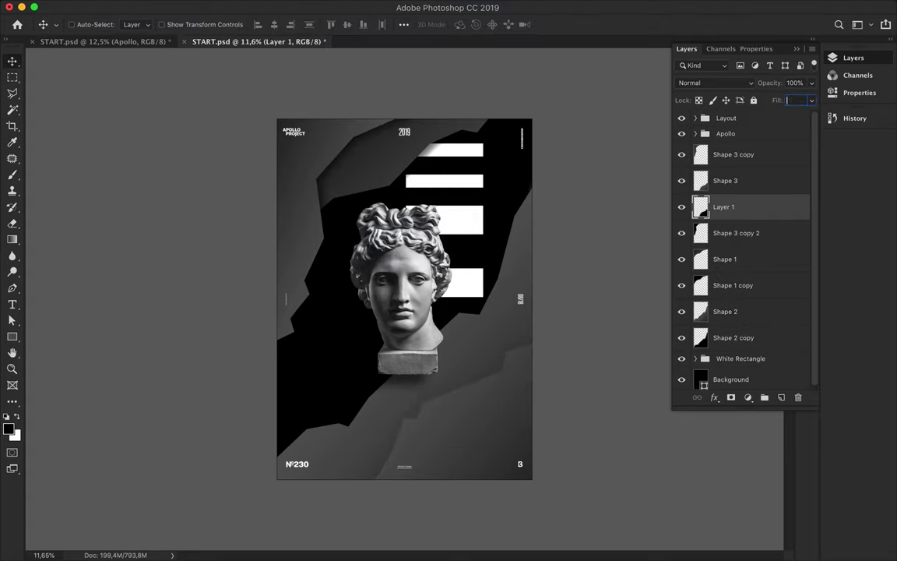
type("40")
key("ctrl+t")
left_click_drag(530, 481, 546, 468)
key("Return")
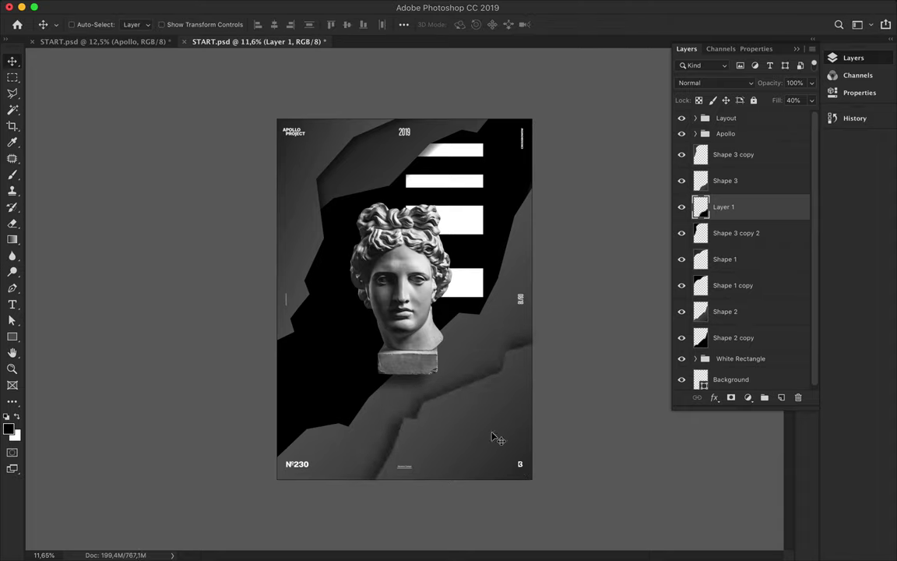
Move Shape 2 and Shape 2 copy beneath the White Rectangle group
scroll(485, 231, "up", 1)
left_click(725, 311)
left_click(734, 337, "shift")
left_click_drag(734, 338, 729, 374)
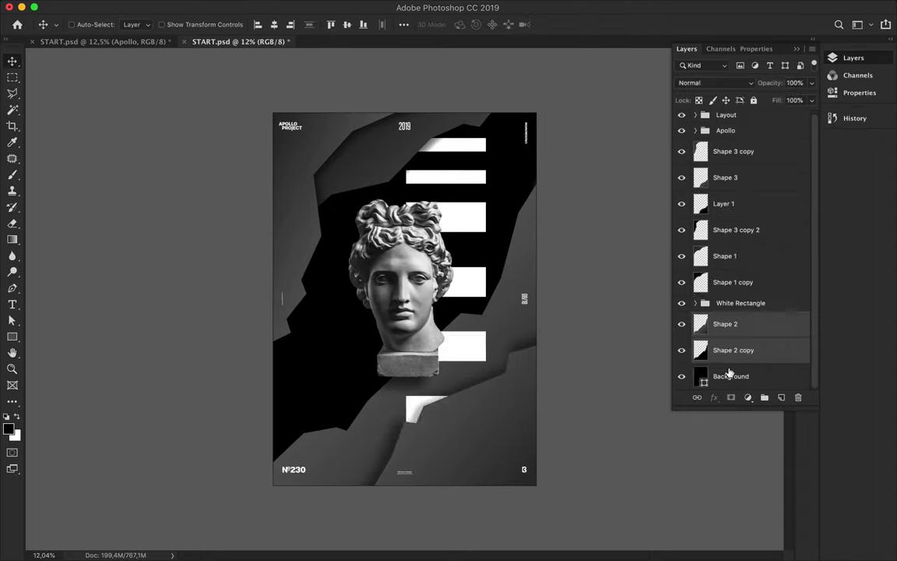
Pull Rectangle 1 copy 4 out of the White Rectangle group, above Shape 3
left_click(444, 409, "ctrl")
left_click(408, 410, "ctrl")
left_click_drag(748, 166, 732, 137)
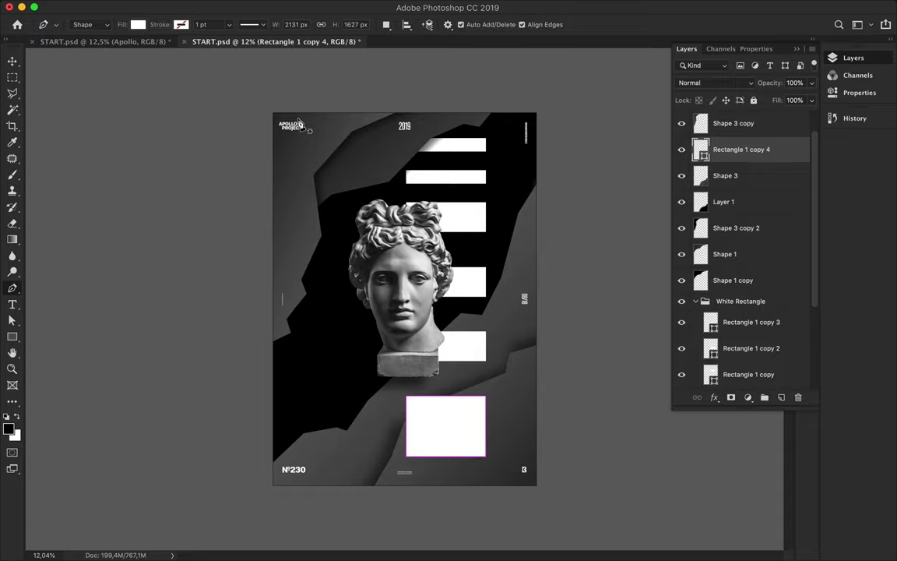
Copy the red striped layer from the reference poster into the grey poster
key("ctrl+Tab")
scroll(726, 175, "down", 5)
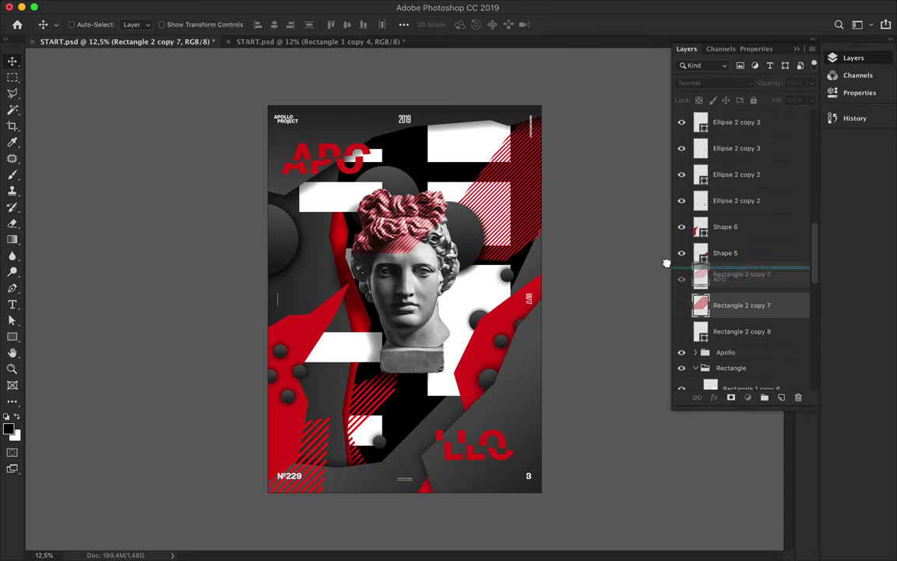
left_click_drag(740, 323, 700, 138)
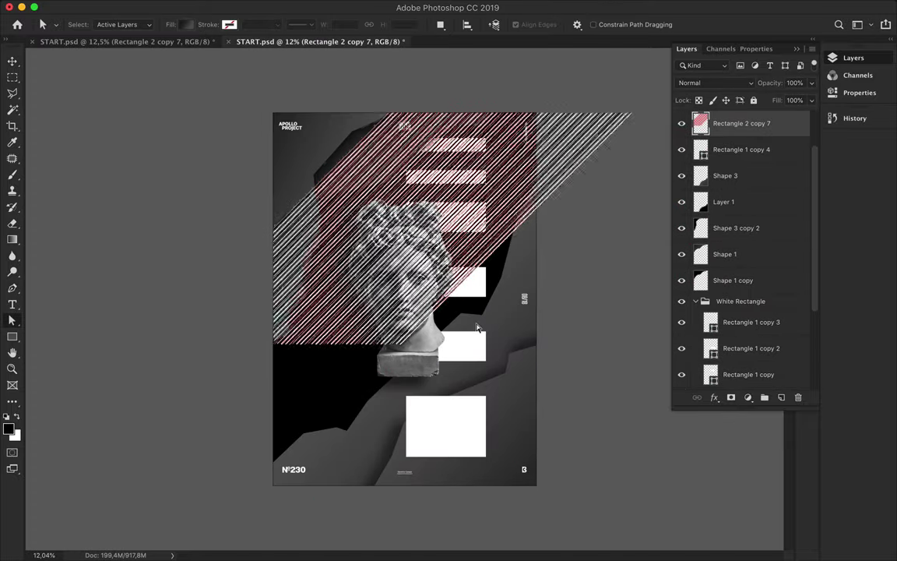
Recolour the copied red stripes bright green #47c03e by brushing over them
key("w")
key("ctrl+a")
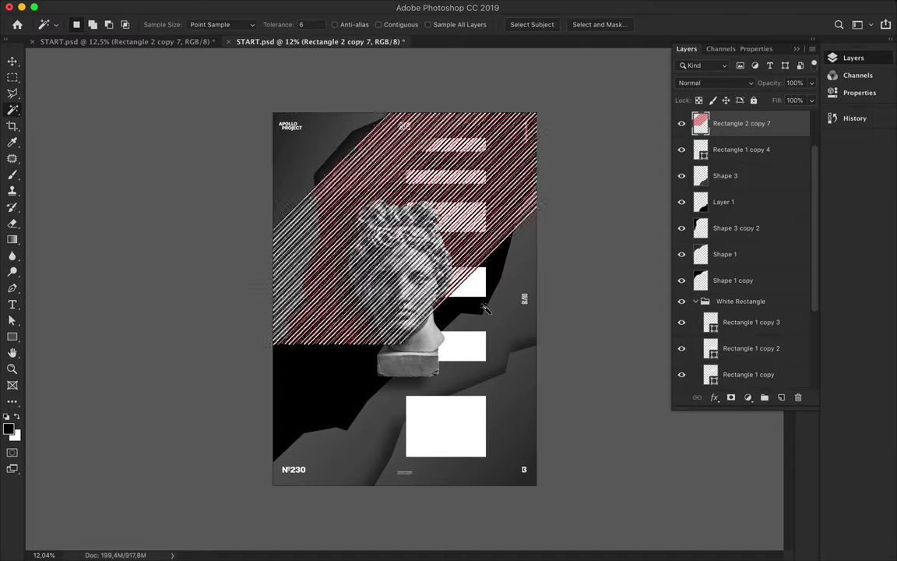
key("i")
left_click(8, 427)
left_click(637, 261)
left_click(594, 177)
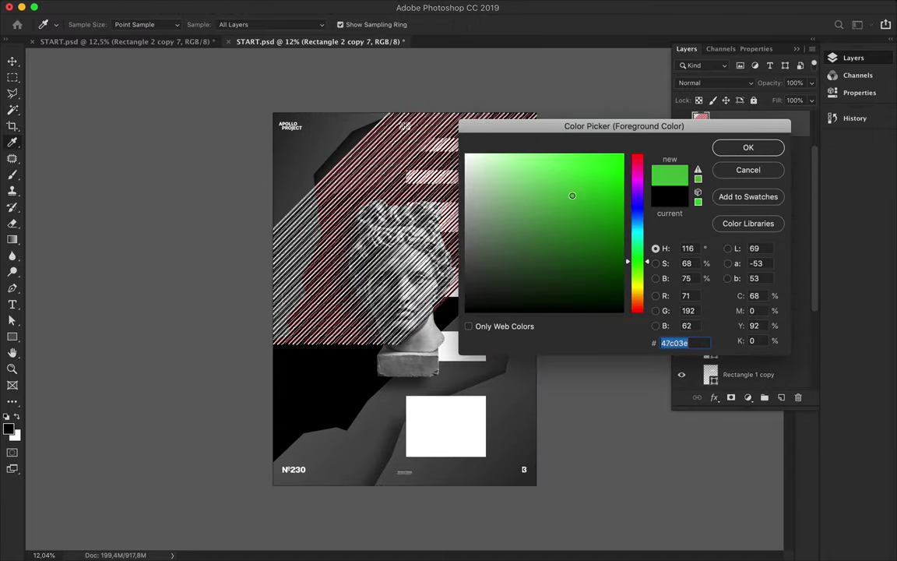
key("Return")
key("b")
mouse_move(530, 125)
left_mouse_down()
mouse_move(366, 202)
mouse_move(304, 312)
mouse_move(555, 184)
left_mouse_up()
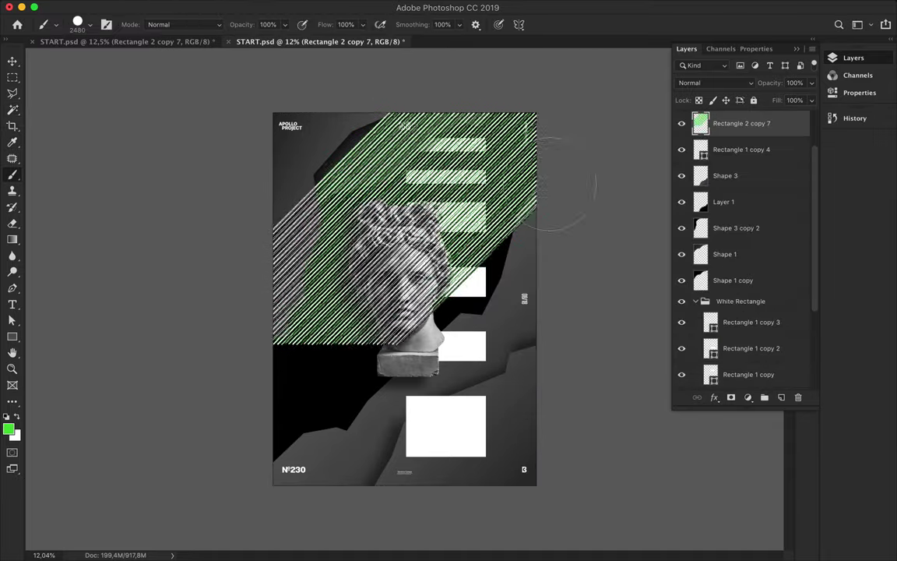
key("v")
key("l")
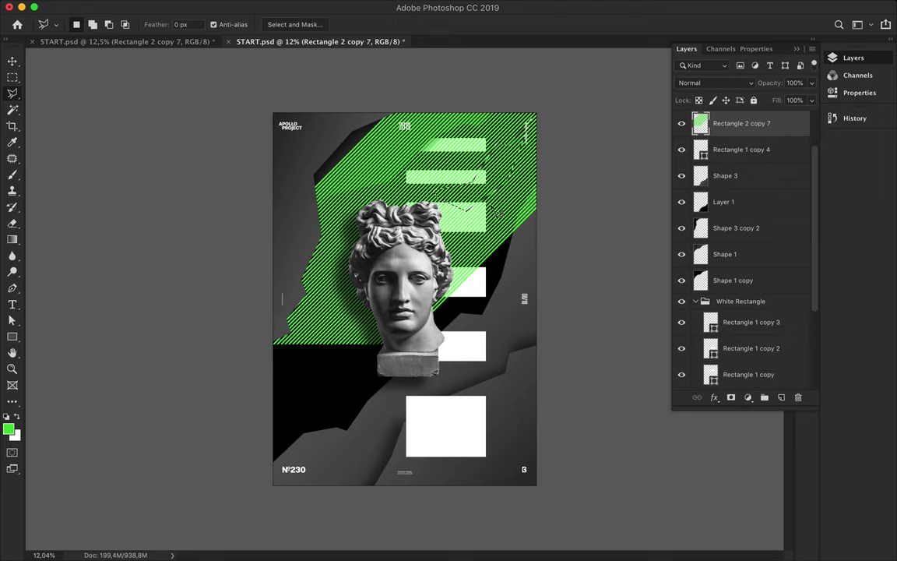
Copy a green stripe piece to a new layer and move it to the lower left
key("ctrl+j")
key("v")
left_click_drag(499, 212, 338, 419)
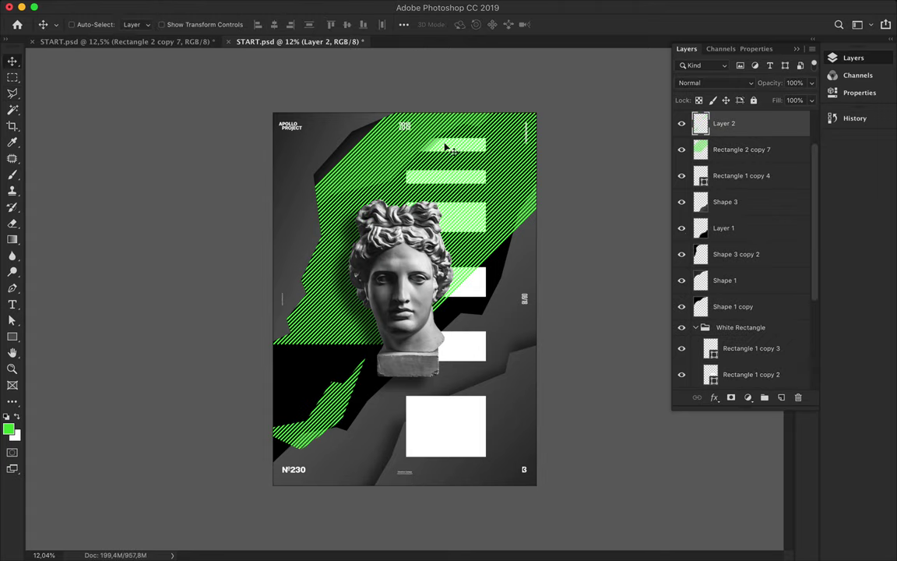
Copy a round patch of green stripes to a new layer in the upper left
key("m")
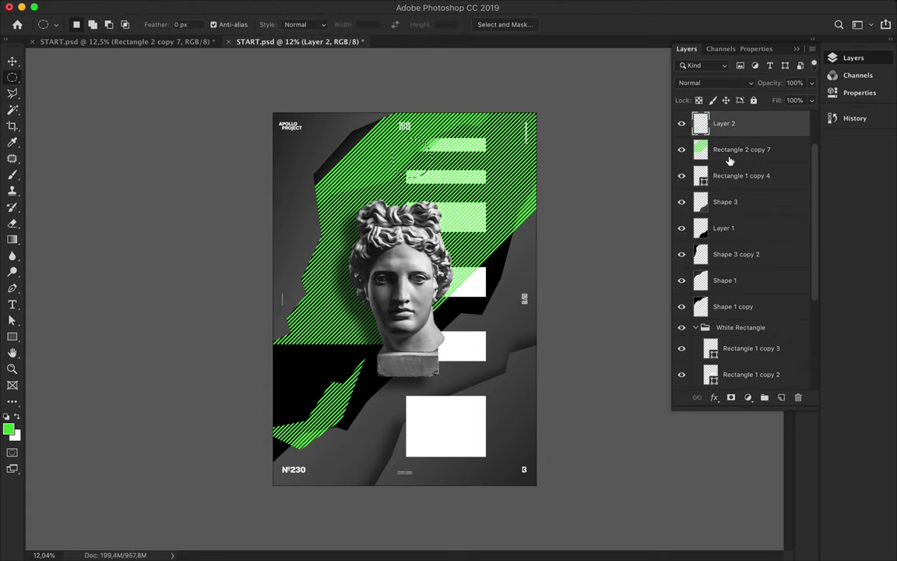
key("ctrl+j")
key("v")
left_click_drag(424, 152, 327, 167)
left_click(514, 177)
left_click(468, 160)
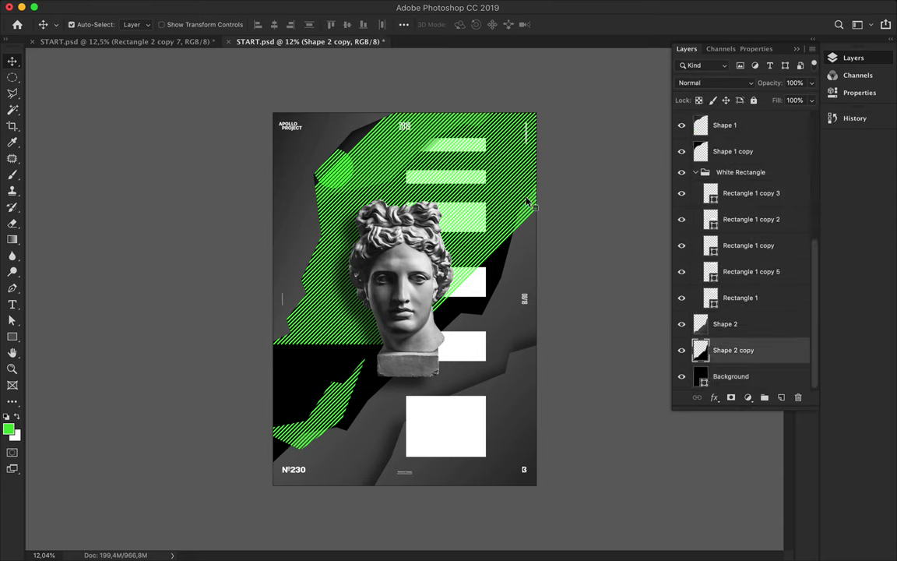
left_click(464, 209)
key("p")
left_click(483, 163)
key("ctrl+z")
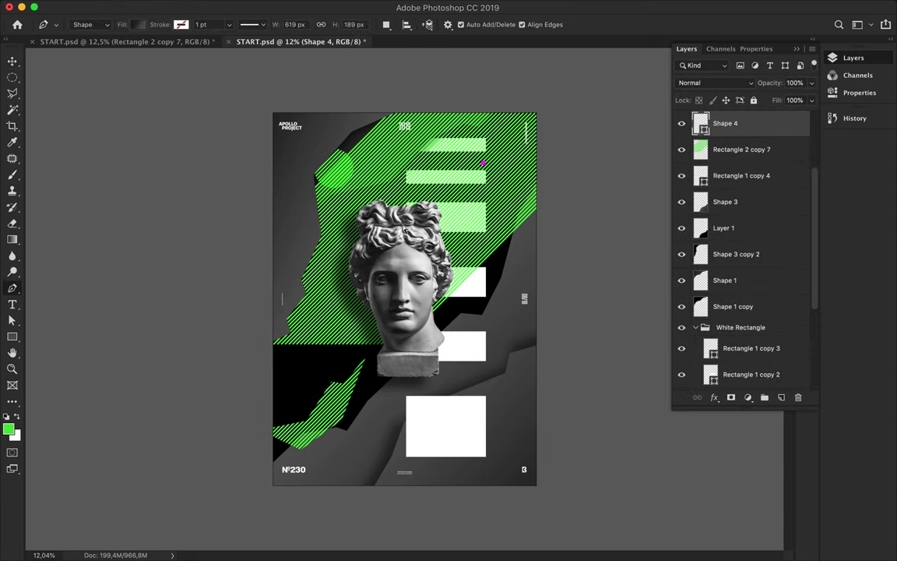
Copy another stripe area and move it to the poster's right side
key("l")
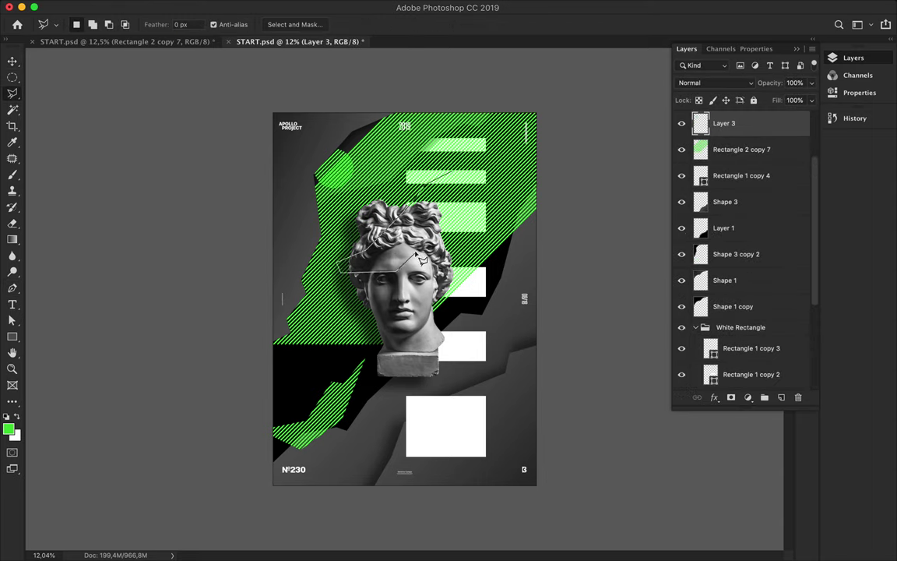
key("ctrl+c")
key("Return")
key("ctrl+v")
key("v")
left_click_drag(530, 251, 462, 199)
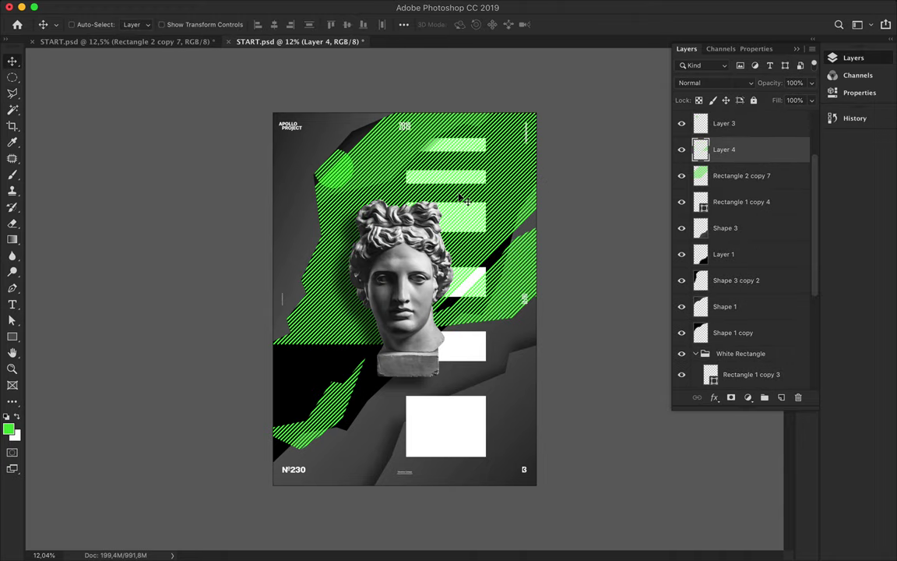
Copy a further section of green stripes to a new layer and position it
key("alt+bracketleft")
key("l")
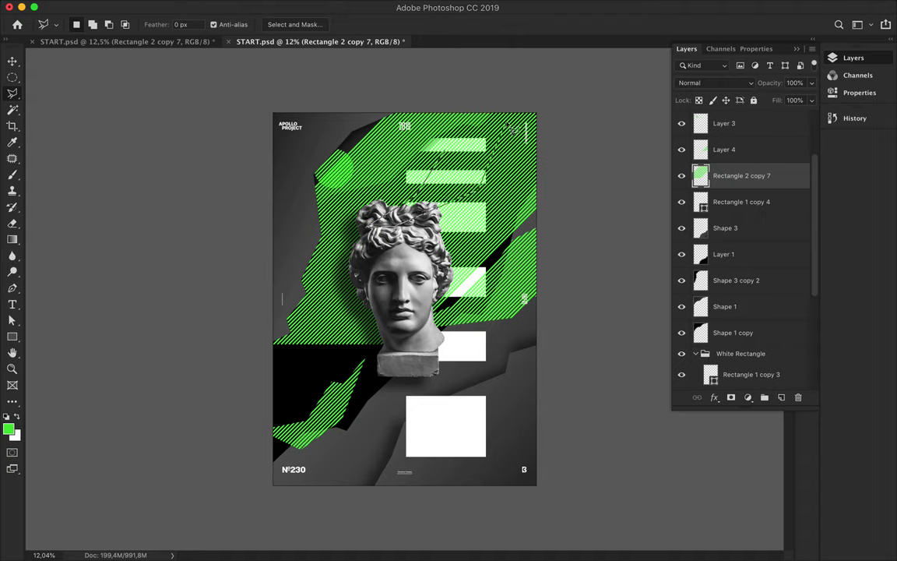
key("ctrl+j")
key("v")
left_click_drag(498, 152, 402, 204)
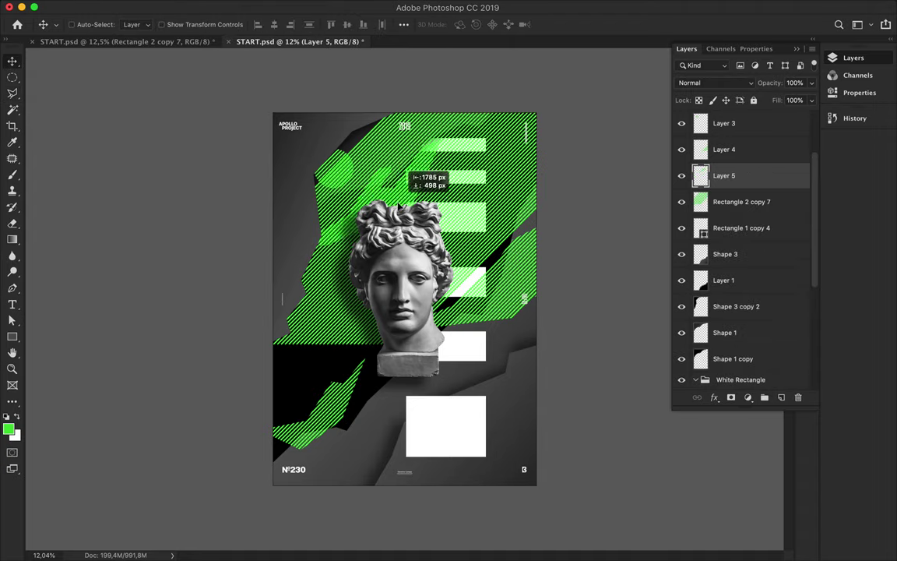
Hide the original stripes and spread the copied pieces around the bust
left_click(681, 202)
mouse_move(393, 166)
left_mouse_down()
mouse_move(402, 170)
mouse_move(404, 148)
mouse_move(483, 175)
left_mouse_up()
left_click(497, 310)
left_click_drag(496, 309, 292, 436)
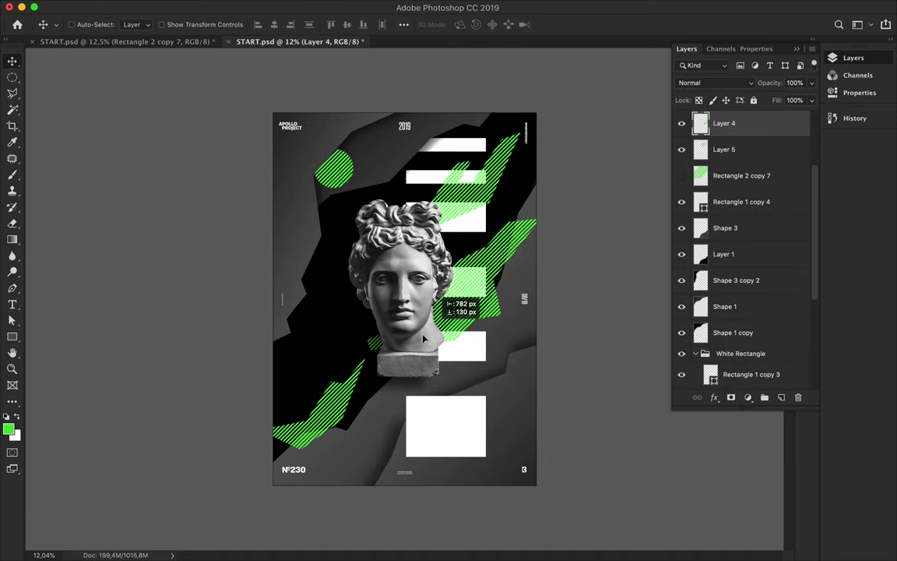
left_click(292, 436)
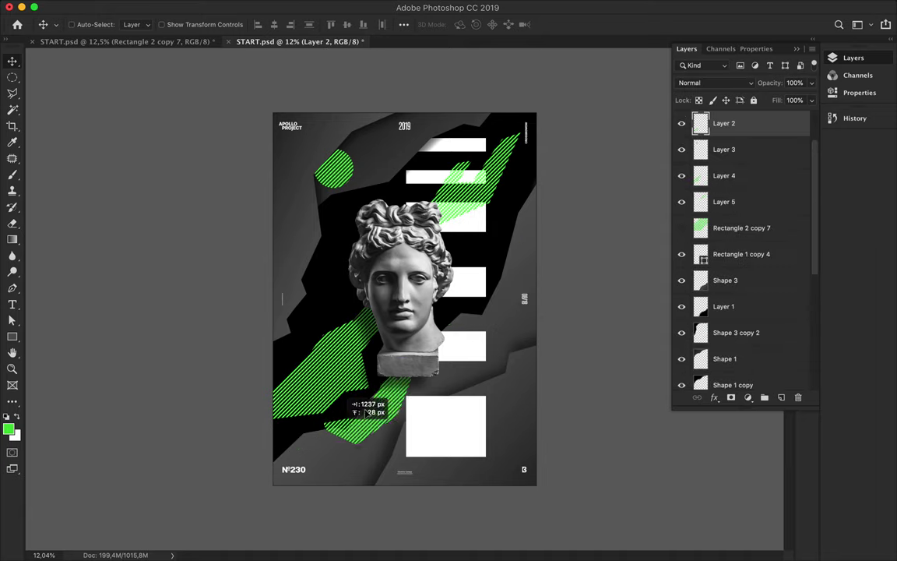
left_click_drag(287, 434, 436, 358)
Move the stripe layers below Shape 1 and Rectangle 1 in the stack
left_click_drag(725, 120, 762, 328)
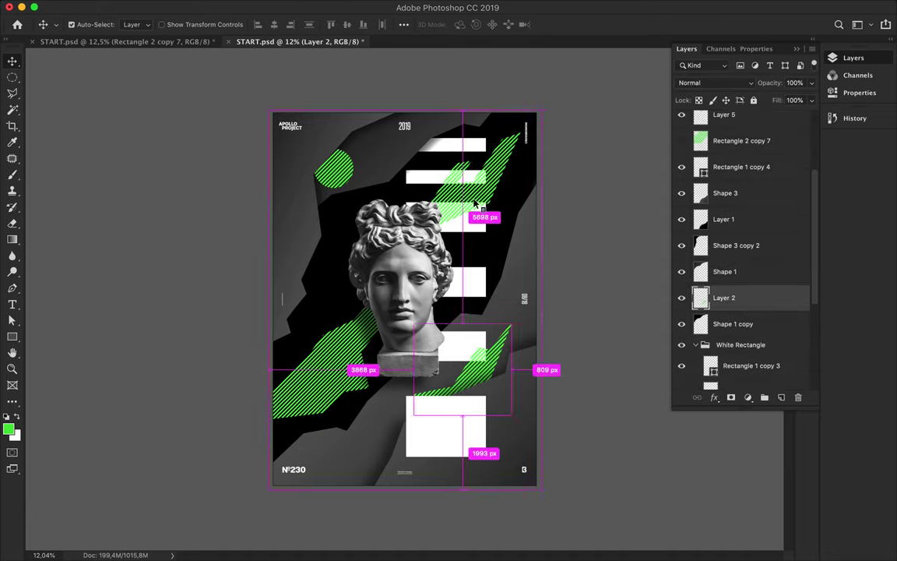
left_click(428, 179)
left_click_drag(724, 117, 729, 312)
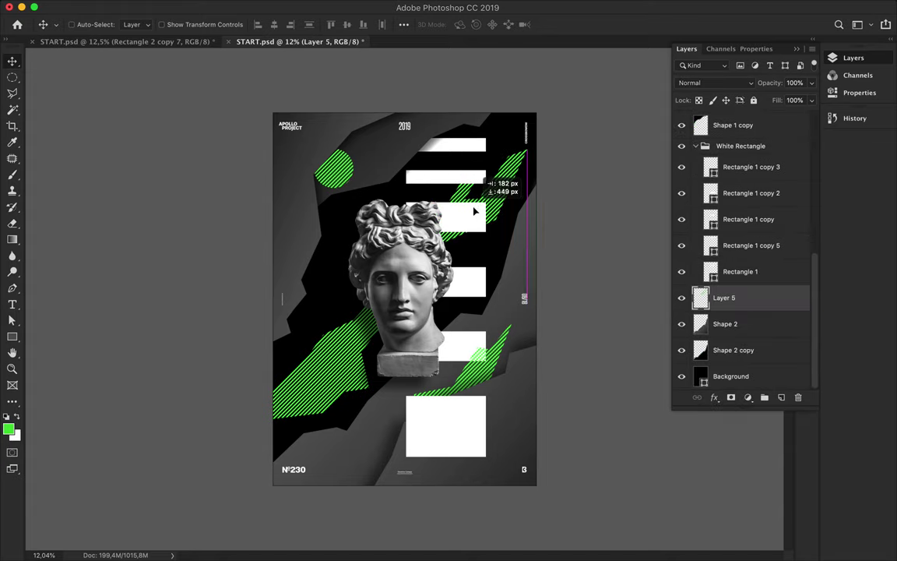
Enlarge the lower-left stripe patch to about 127%
left_click(320, 381)
key("ctrl+t")
mouse_move(320, 467)
left_mouse_down()
mouse_move(325, 460)
mouse_move(294, 513)
left_mouse_up()
key("Return")
key("ctrl+t")
left_click_drag(295, 295, 293, 236)
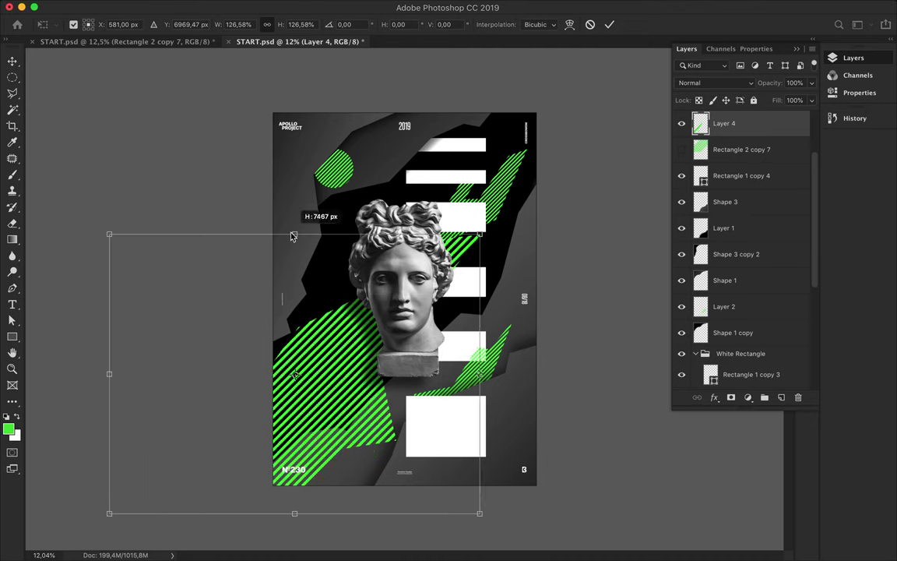
key("Return")
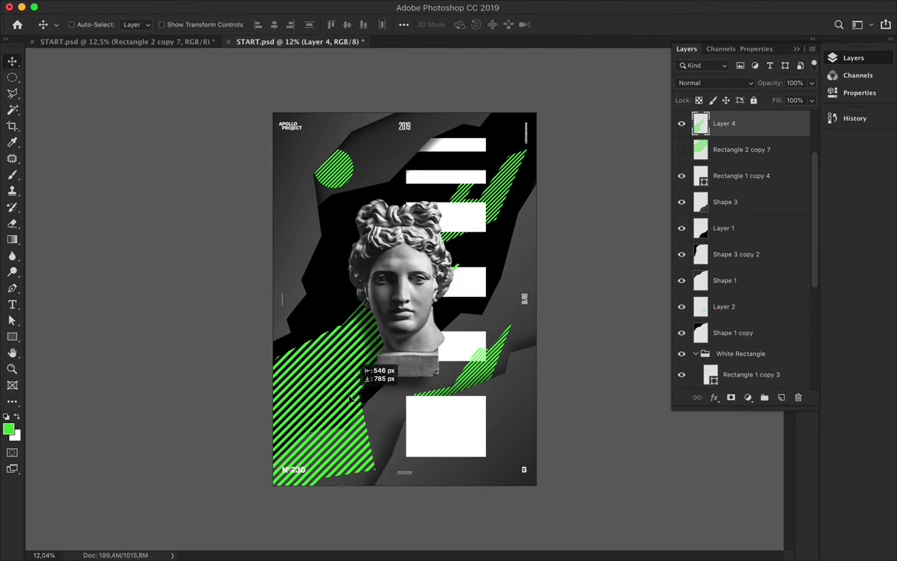
Move Layer 4 down to sit just above Background, behind the shapes
left_click_drag(724, 123, 724, 296)
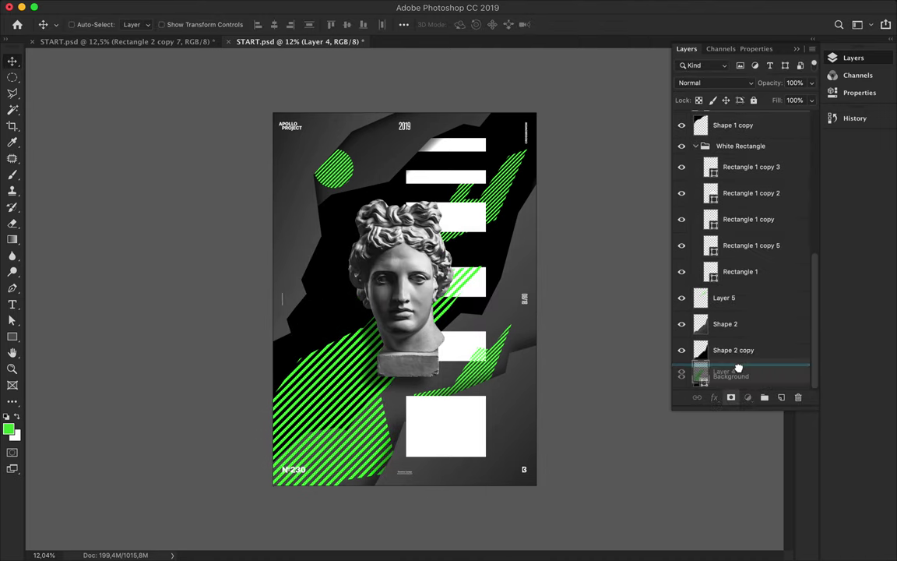
left_click_drag(744, 376, 740, 363)
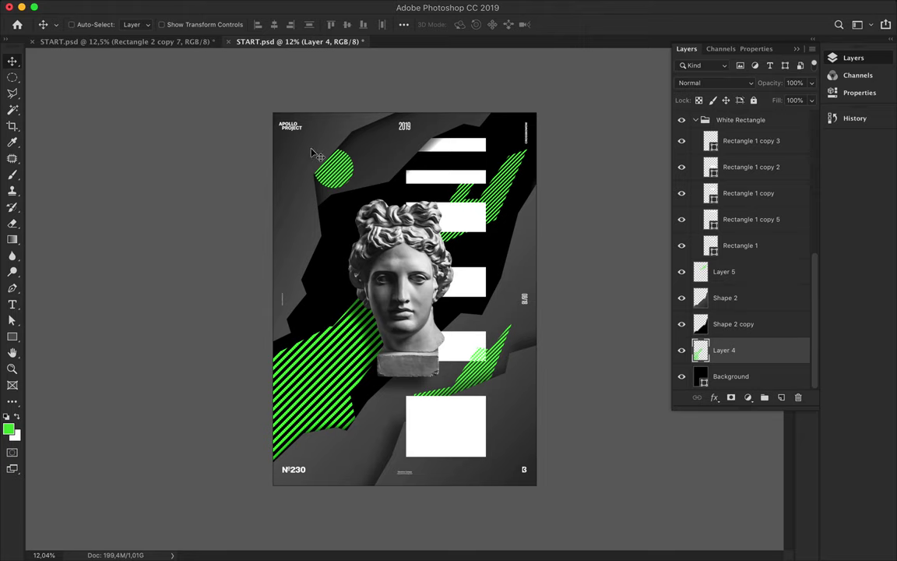
scroll(316, 153, "up", 2)
Add APOLLO text and enlarge it left of the bust
key("t")
key("ctrl+Return")
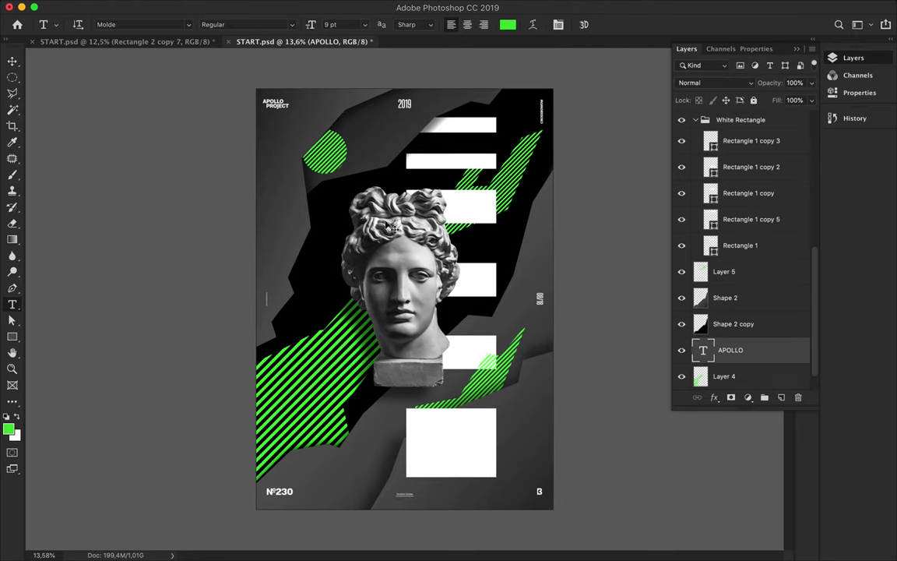
key("ctrl+t")
left_click_drag(271, 187, 391, 191)
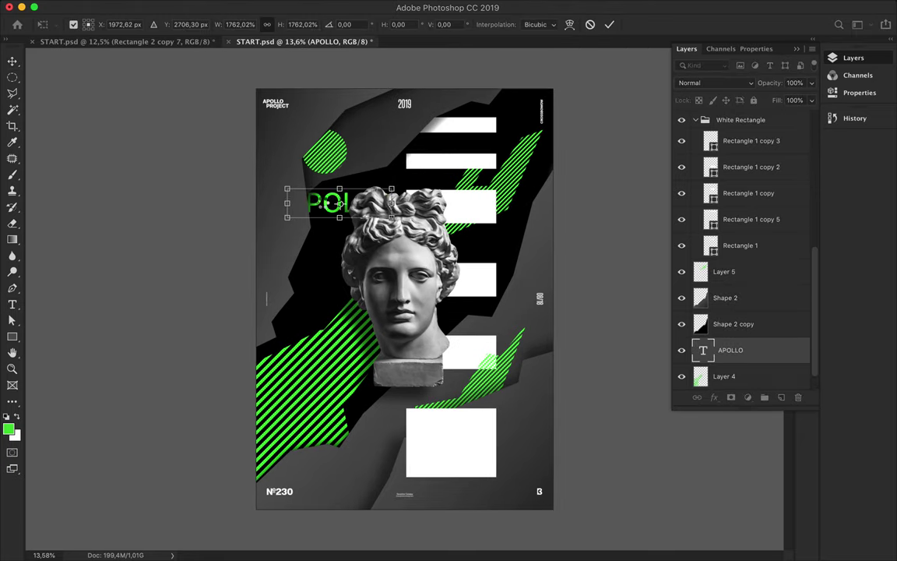
key("Return")
Place a second APOLLO line below the first, just under the Apollo group
mouse_move(731, 352)
left_mouse_down()
mouse_move(745, 227)
mouse_move(733, 181)
left_mouse_up()
key("v")
mouse_move(318, 209)
left_mouse_down()
mouse_move(338, 214)
mouse_move(209, 187)
left_mouse_up()
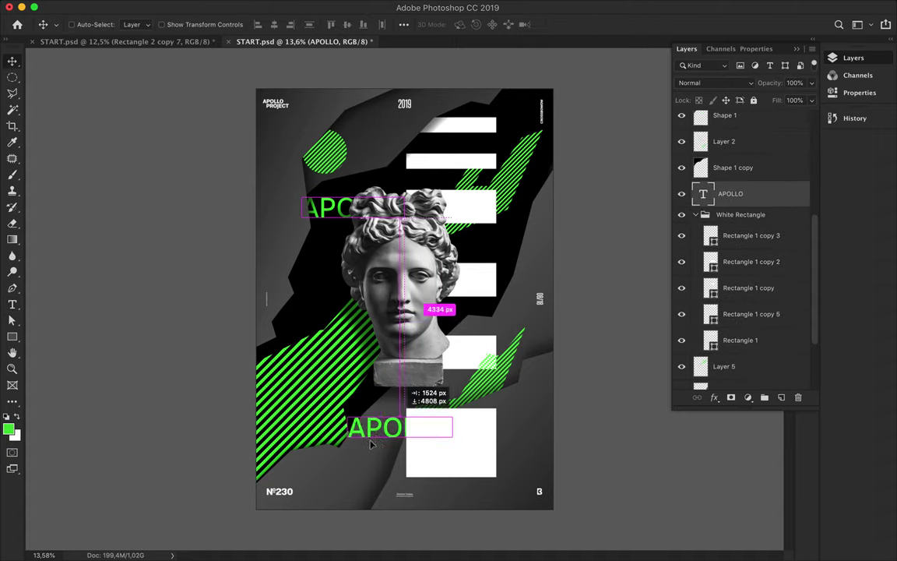
left_click_drag(739, 194, 723, 136)
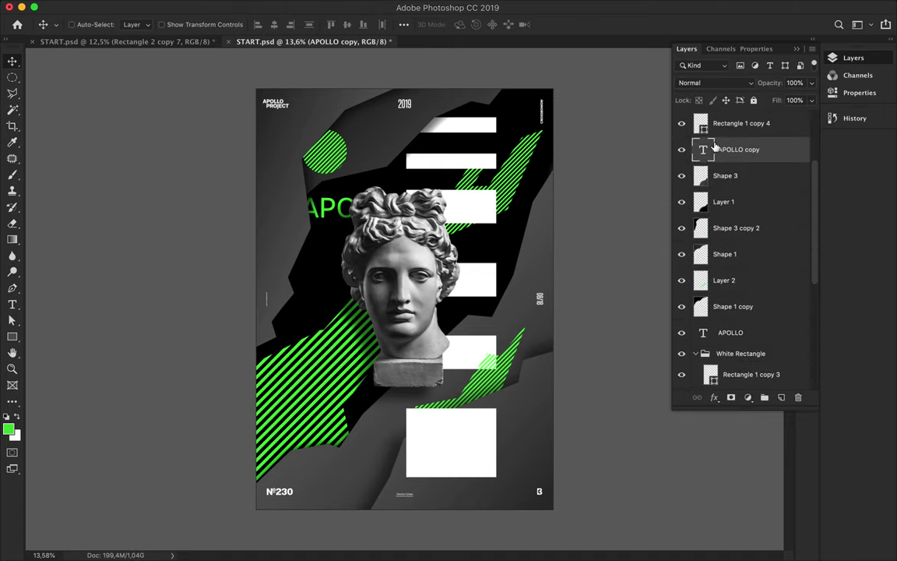
left_click_drag(723, 135, 721, 148)
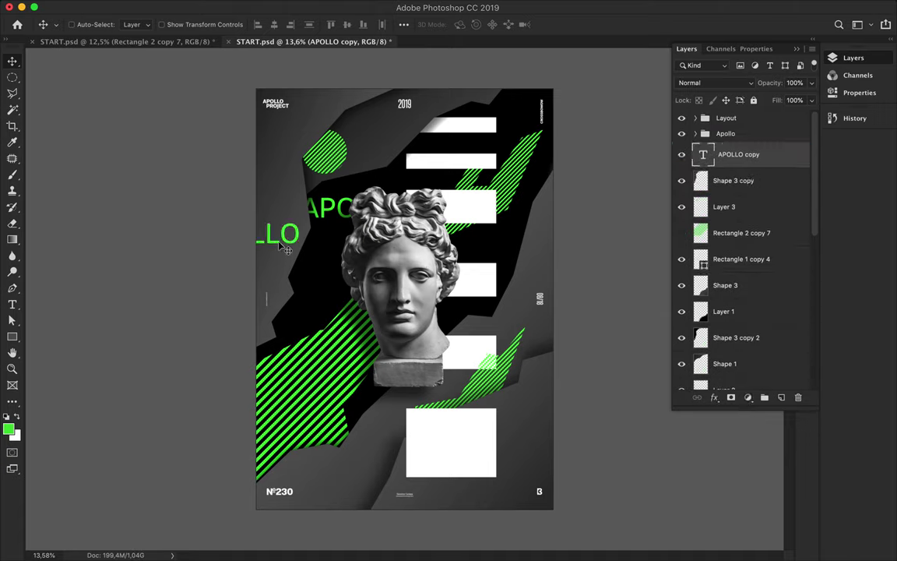
mouse_move(277, 244)
left_mouse_down()
mouse_move(328, 243)
mouse_move(528, 423)
left_mouse_up()
key("ctrl+z")
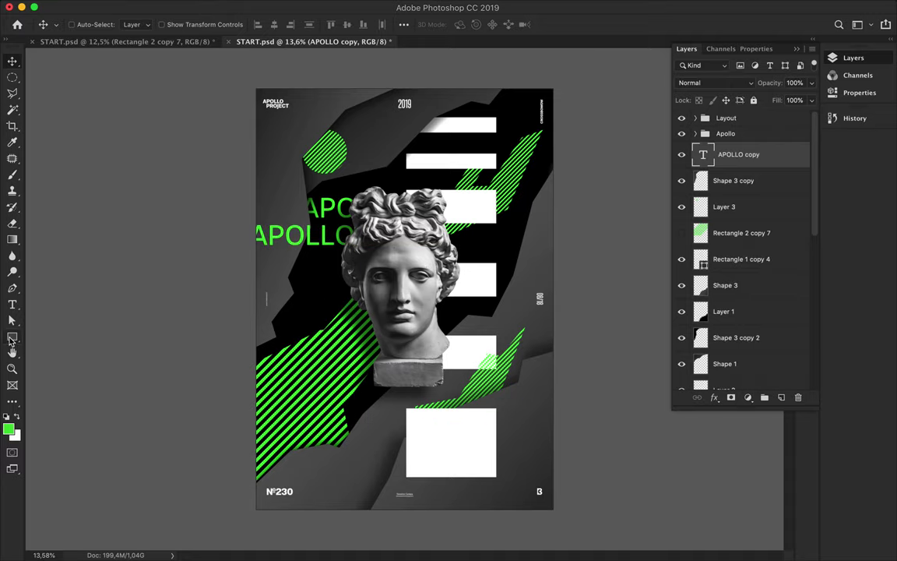
right_click(11, 337)
Draw a large circle over the white bars with a 45° gradient fill
left_click(74, 402)
mouse_move(431, 209)
left_mouse_down()
mouse_move(546, 278)
mouse_move(543, 293)
mouse_move(471, 156)
mouse_move(531, 204)
left_mouse_up()
left_click(139, 25)
left_click(148, 192)
type("45")
key("Return")
key("v")
key("Return")
Paint a dark Gaussian-blurred shadow layer beneath the Ellipse 1 circle
left_click(854, 58)
left_click(701, 154, "ctrl")
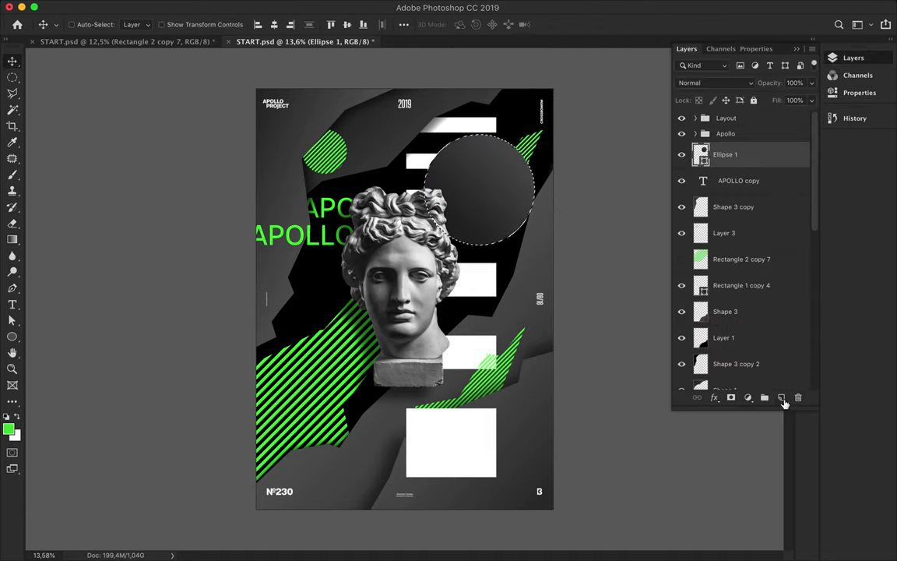
left_click(782, 398)
key("b")
left_click_drag(444, 166, 467, 203)
key("ctrl+bracketleft")
key("v")
left_click(306, 6)
left_click(636, 125)
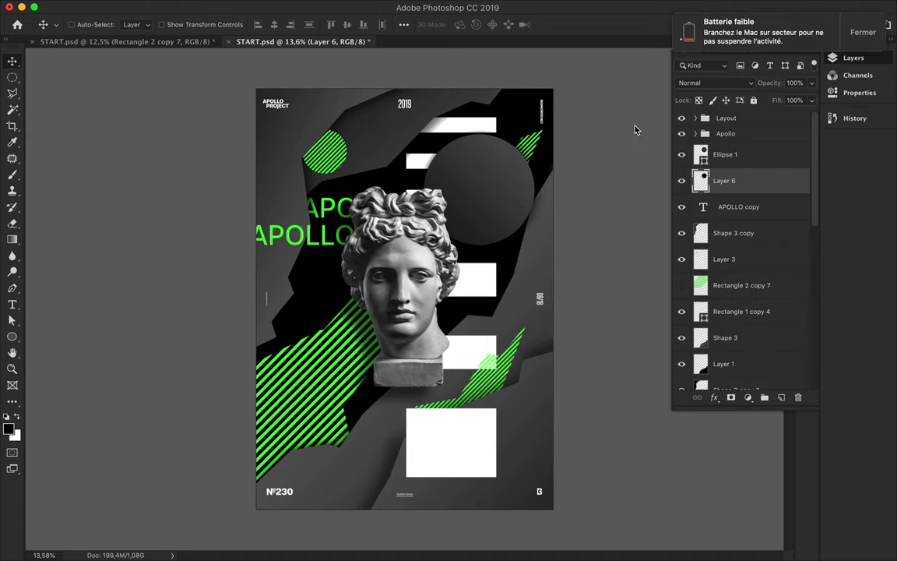
left_click(747, 159, "shift")
Place the dark circle pair above Background, shift it left, and drag a copy lower right
left_click_drag(748, 175, 738, 365)
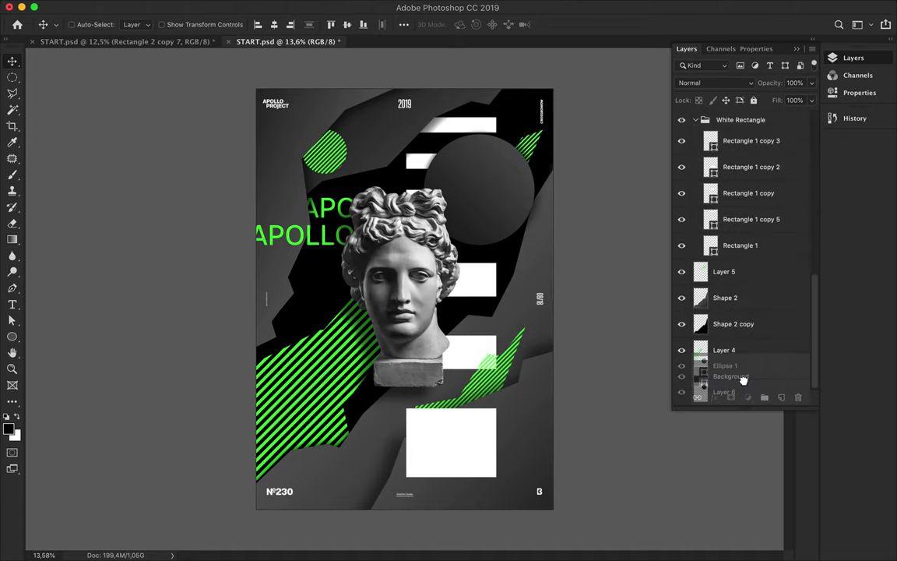
mouse_move(491, 210)
left_mouse_down()
mouse_move(275, 326)
mouse_move(294, 319)
left_mouse_up()
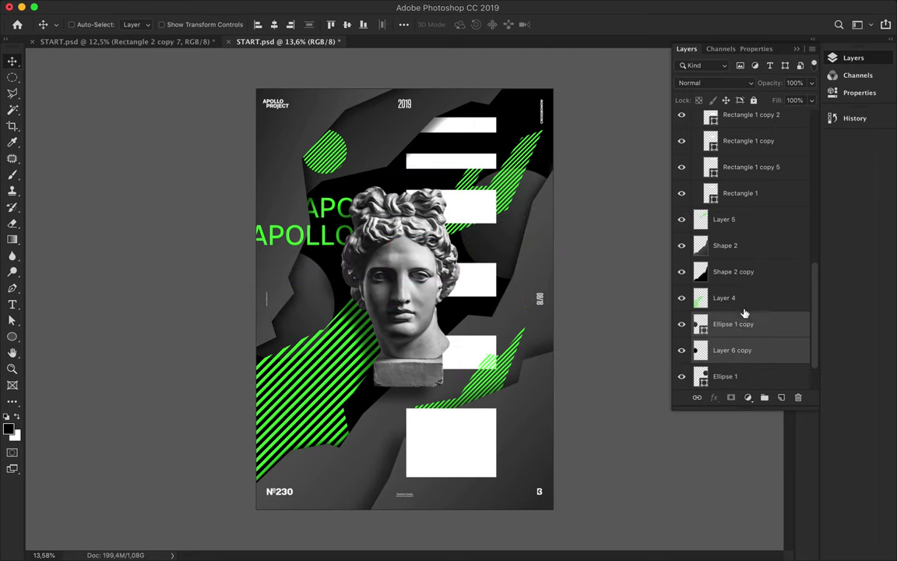
left_click_drag(746, 301, 736, 148)
left_click_drag(257, 269, 539, 480)
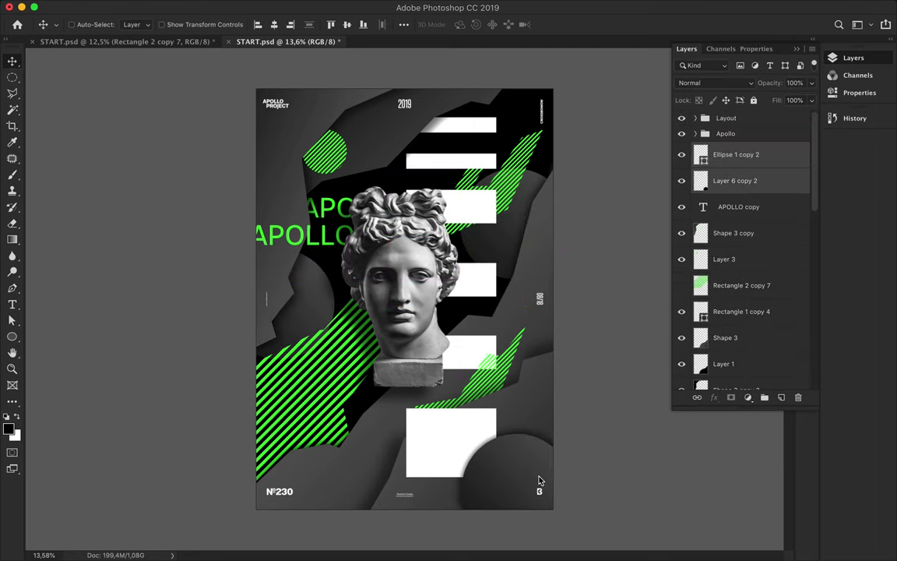
Enlarge the copied circle, then duplicate and shrink another near the bottom white box
key("ctrl+t")
left_click_drag(516, 416, 515, 431)
key("Return")
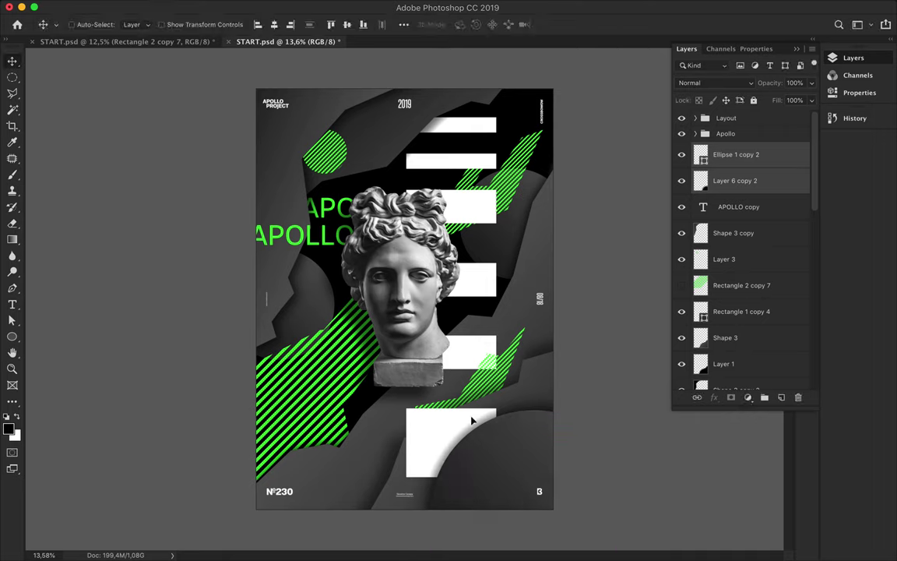
key("ctrl+alt+t")
mouse_move(655, 461)
left_mouse_down()
mouse_move(399, 454)
mouse_move(286, 181)
mouse_move(276, 184)
left_mouse_up()
key("Return")
Lower the Fill of the circle shadow layers to 60%
left_click(779, 183)
double_click(804, 100)
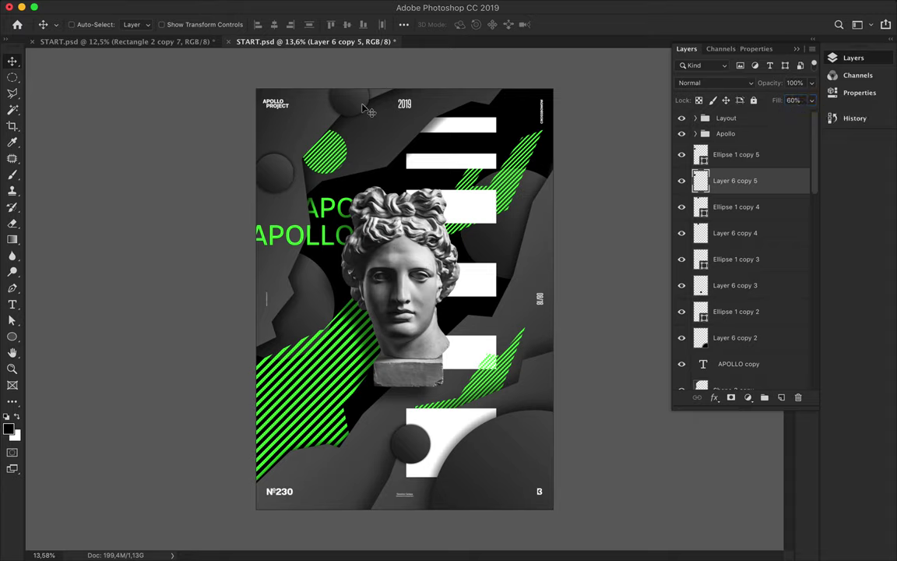
key("alt+bracketleft")
key("alt+bracketleft")
key("Return")
key("Return")
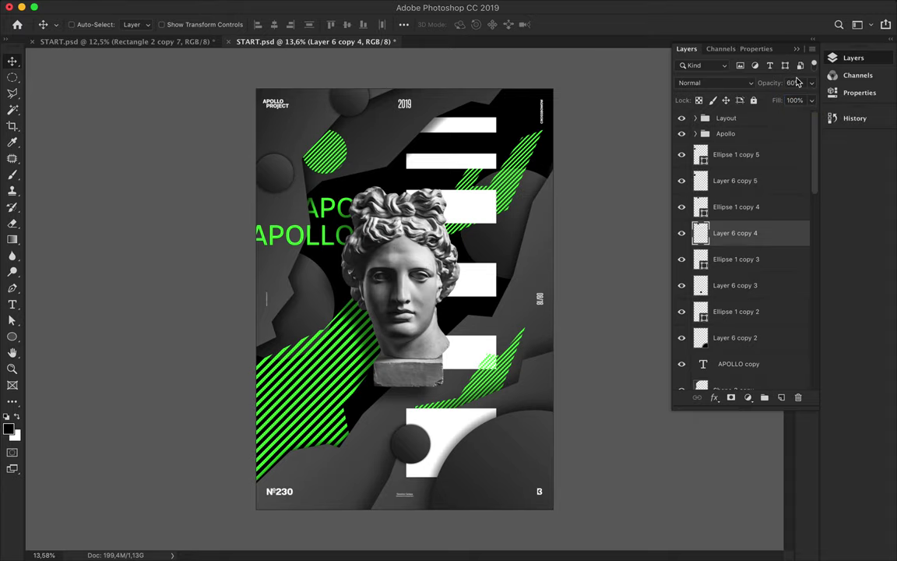
left_click(792, 99)
type("6")
key("Return")
key("alt+bracketleft")
Resize the small top-left circle to about 64% and reposition the other circle pairs
key("Return")
key("alt+bracketleft")
key("alt+bracketleft")
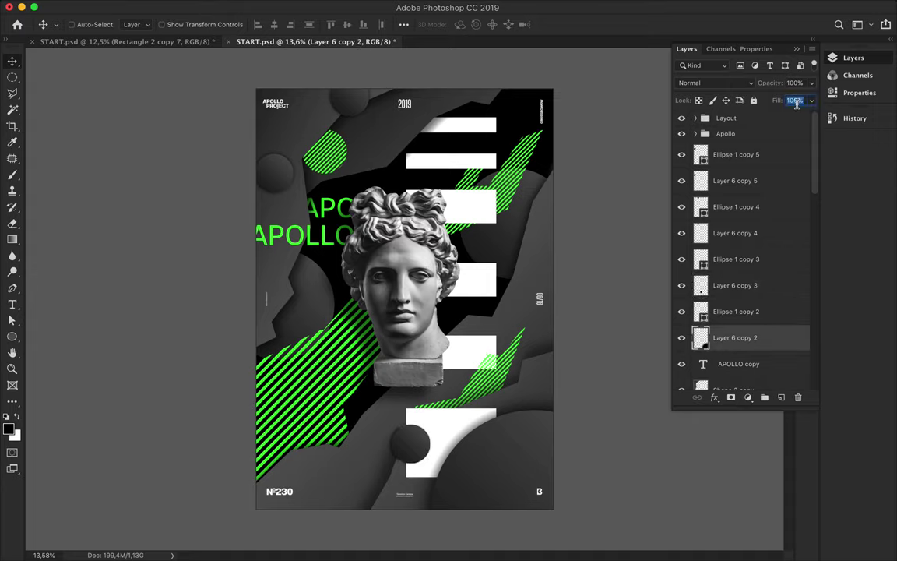
left_click(736, 154)
left_click(736, 181, "shift")
key("ctrl+t")
mouse_move(294, 186)
left_mouse_down()
mouse_move(267, 166)
mouse_move(372, 146)
mouse_move(421, 155)
mouse_move(528, 434)
mouse_move(541, 391)
mouse_move(504, 224)
left_mouse_up()
key("Return")
left_click_drag(526, 441, 522, 481)
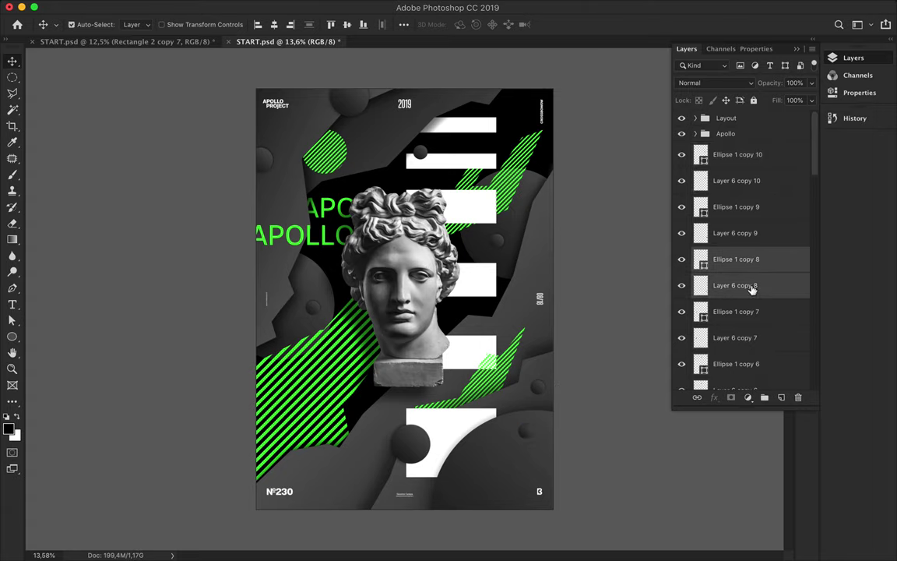
scroll(732, 316, "down", 5)
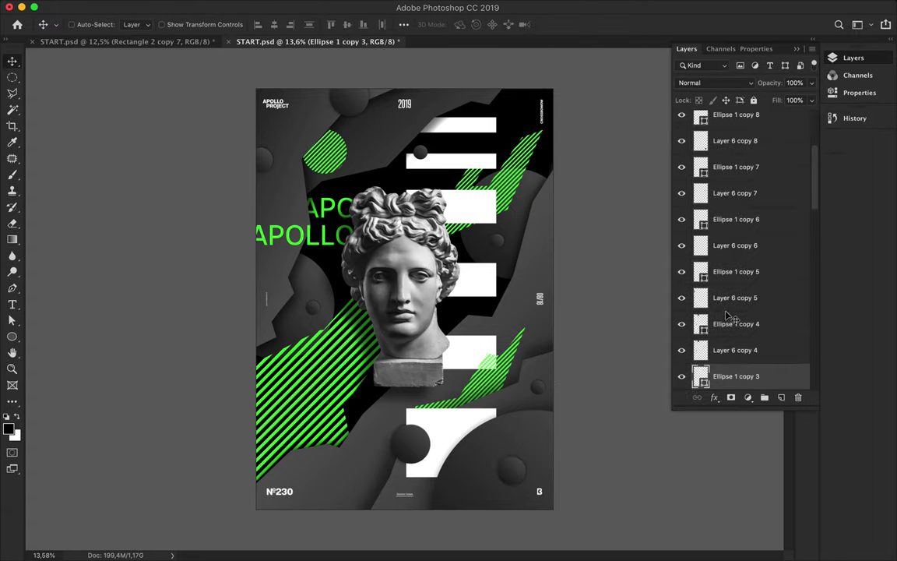
left_click(736, 291)
left_click(735, 318, "shift")
key("ctrl+t")
left_click_drag(418, 461, 418, 468)
key("Return")
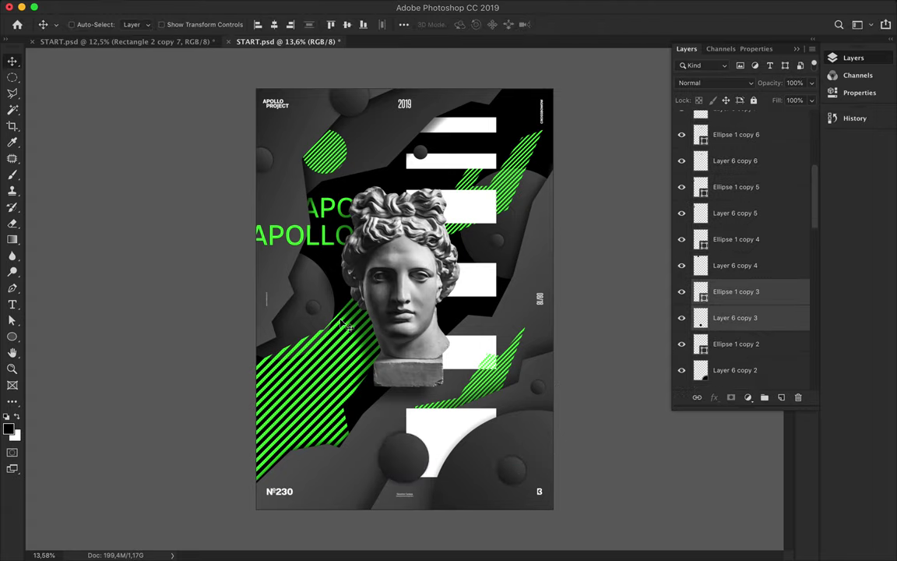
Begin a new Pen shape with two corner points at the poster's bottom left
key("p")
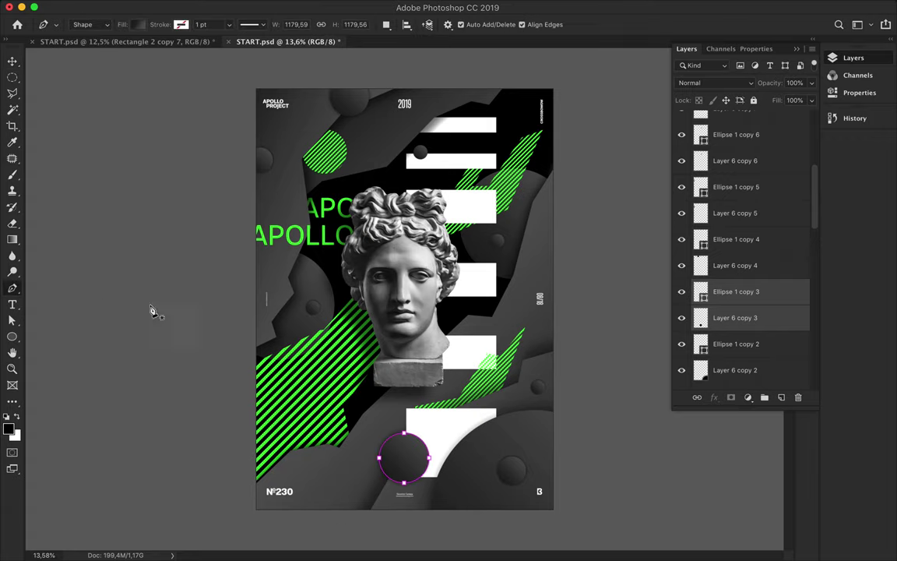
left_click(263, 512)
left_click(391, 535)
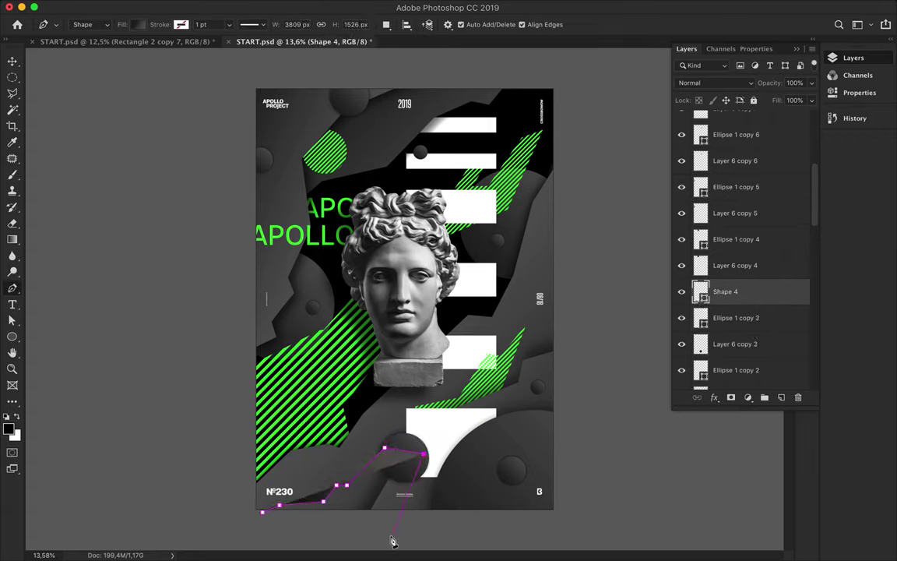
Close the Shape 4 outline and give it the poster's sampled green fill
left_click(263, 513)
key("a")
left_click(184, 24)
left_click(157, 50)
left_click(299, 148)
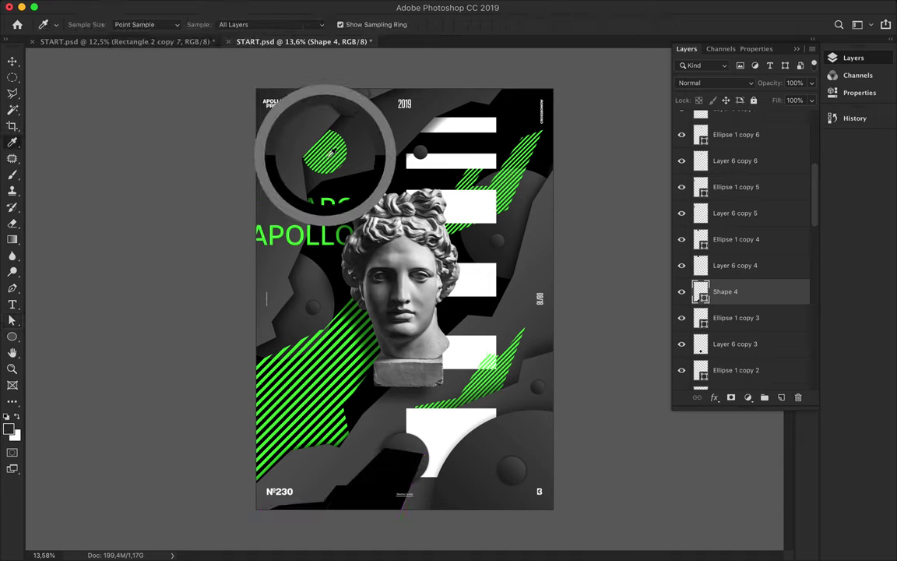
left_click(245, 49)
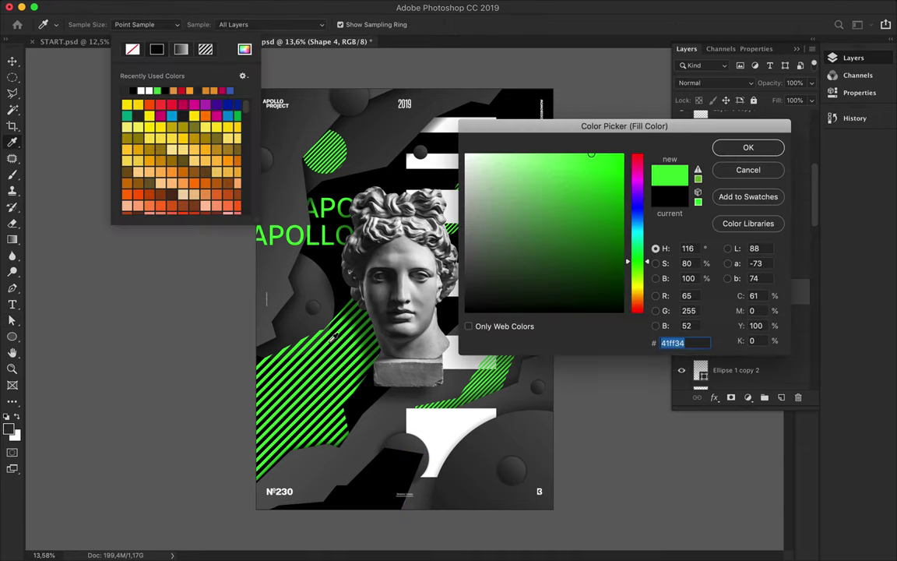
left_click(744, 147)
Move Shape 4 above the White Rectangle group and reshape the green bottom wedge
key("v")
mouse_move(725, 292)
left_mouse_down()
mouse_move(732, 350)
mouse_move(728, 204)
left_mouse_up()
key("a")
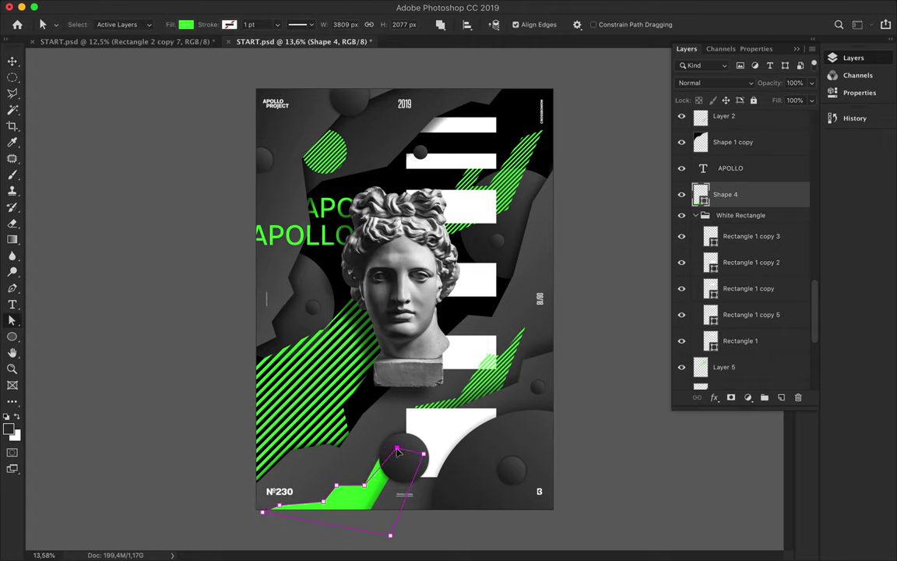
mouse_move(362, 506)
left_mouse_down()
mouse_move(327, 504)
mouse_move(363, 506)
left_mouse_up()
left_click(576, 292)
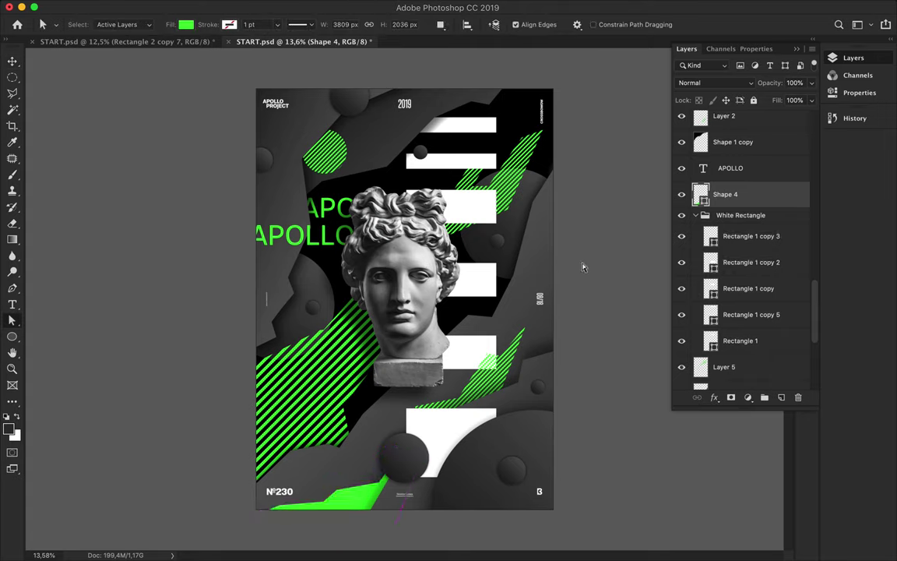
Draw Shape 5 as a green sliver on the poster's right edge
key("p")
left_click(560, 383)
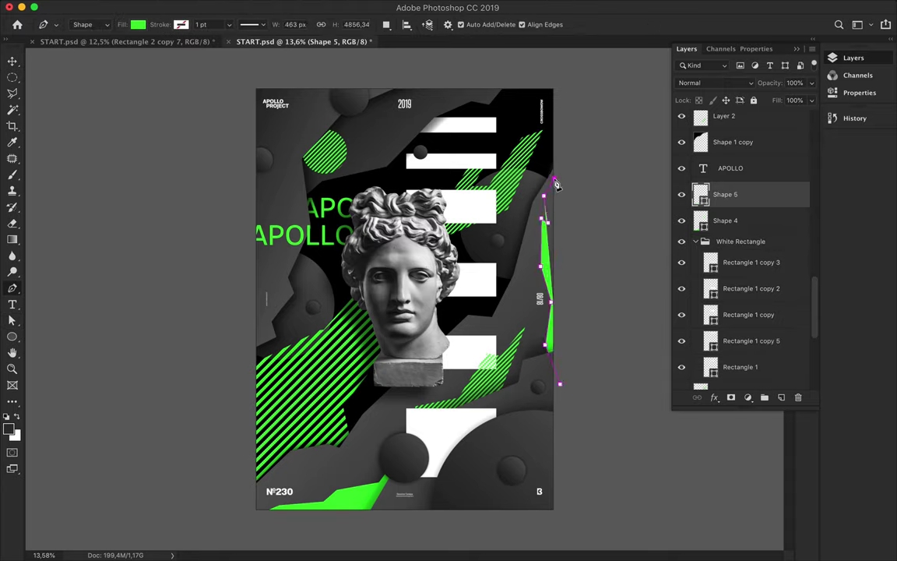
left_click(564, 386)
key("v")
key("p")
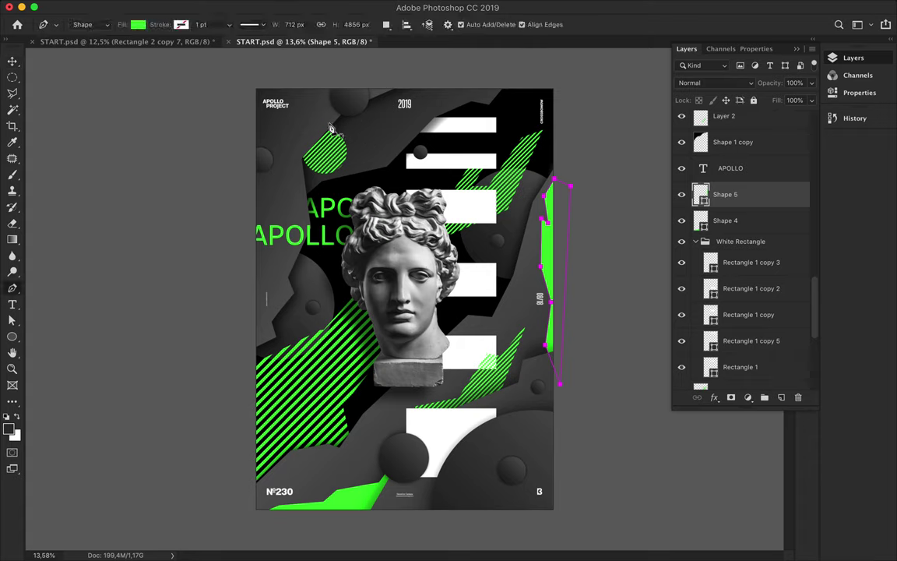
Draw green Shape 6 along the top, lower it in the stack, and adjust a point
left_click(329, 124)
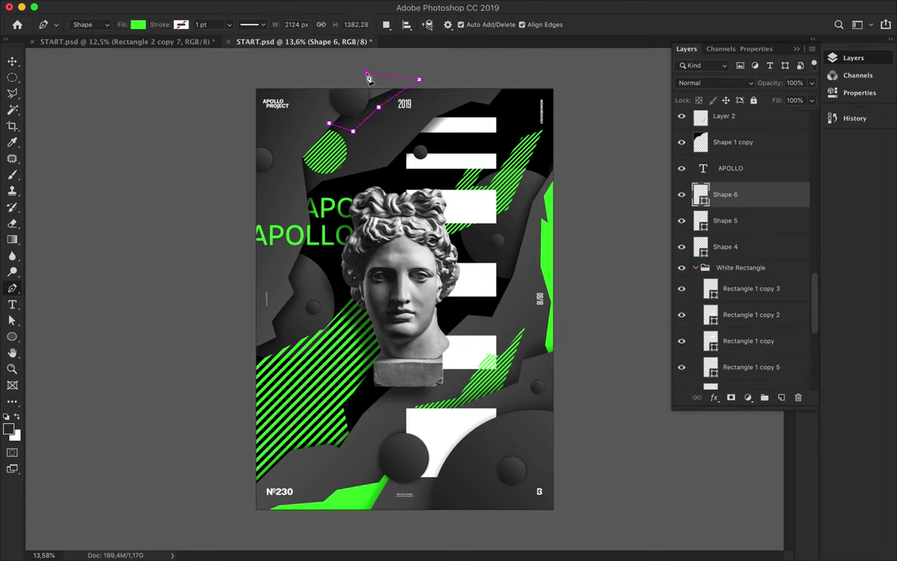
mouse_move(728, 194)
left_mouse_down()
mouse_move(732, 176)
mouse_move(736, 312)
left_mouse_up()
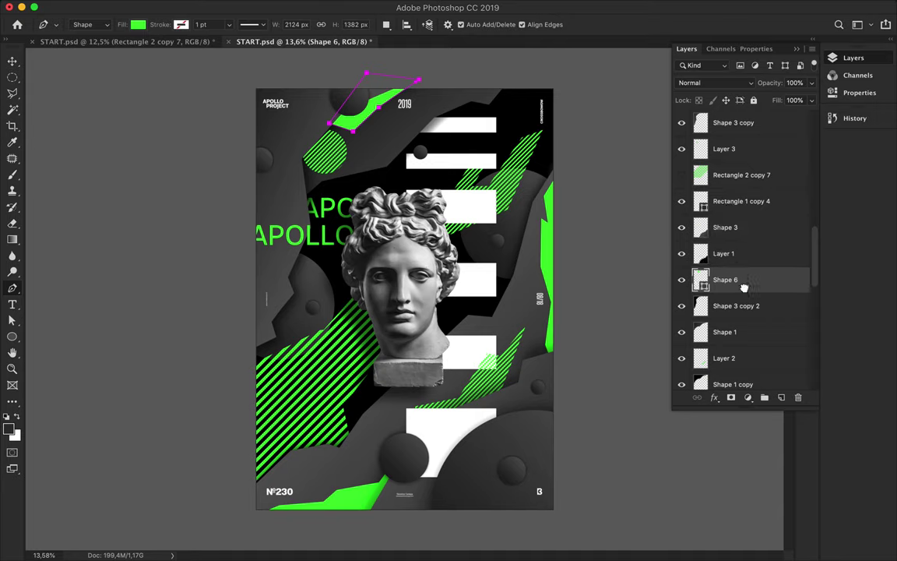
key("v")
key("a")
left_click_drag(348, 128, 352, 132)
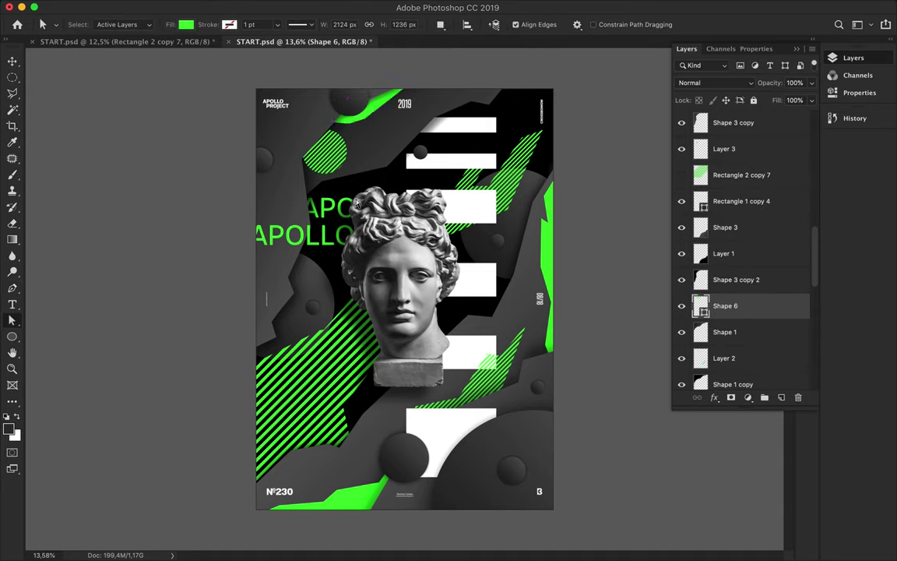
key("v")
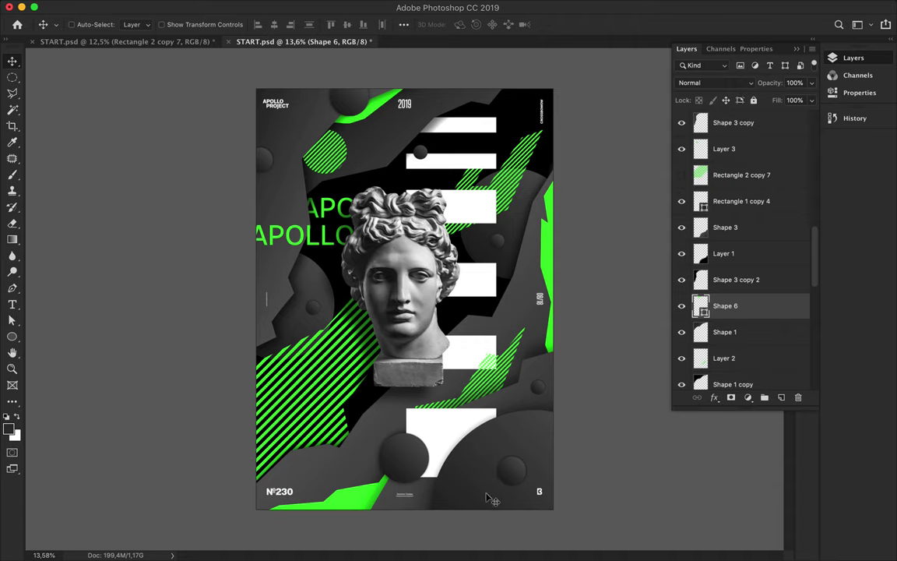
Lasso part of the Rectangle 2 copy 7 stripes onto a new layer and flip it horizontally
left_click(740, 175)
left_click(682, 175)
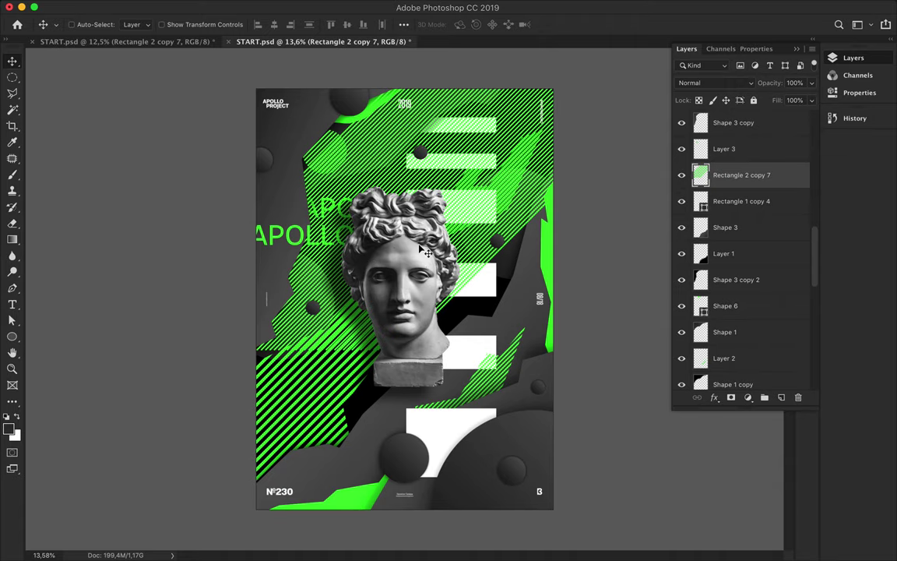
key("l")
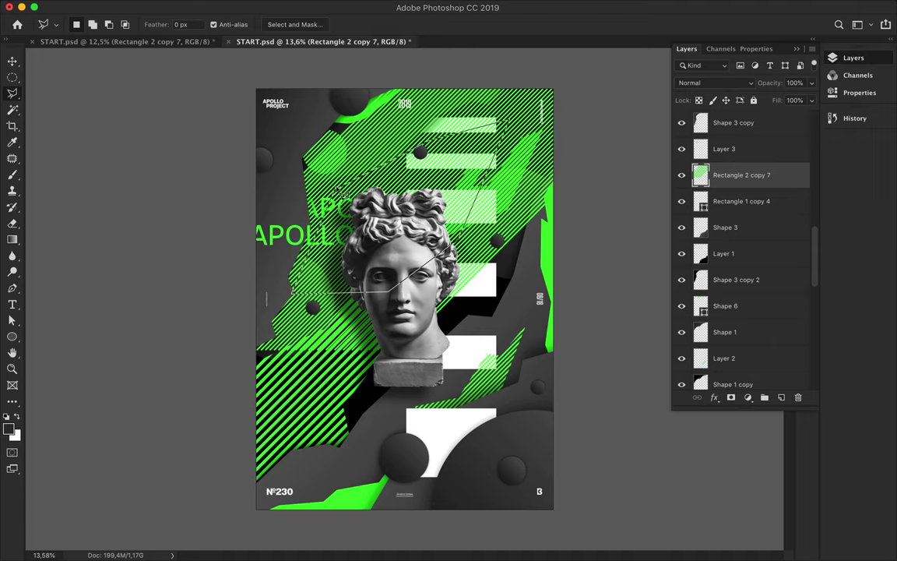
left_click(337, 189)
key("ctrl+j")
left_click(141, 7)
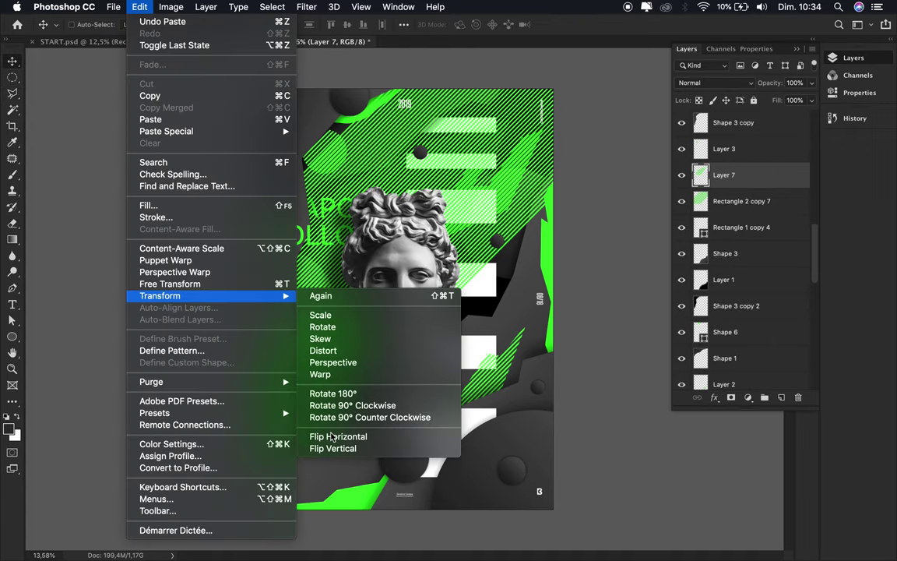
left_click(405, 488)
Move Layer 7 into the bottom-right corner, raise it in the stack, and enlarge it
key("v")
left_click_drag(473, 167, 522, 387)
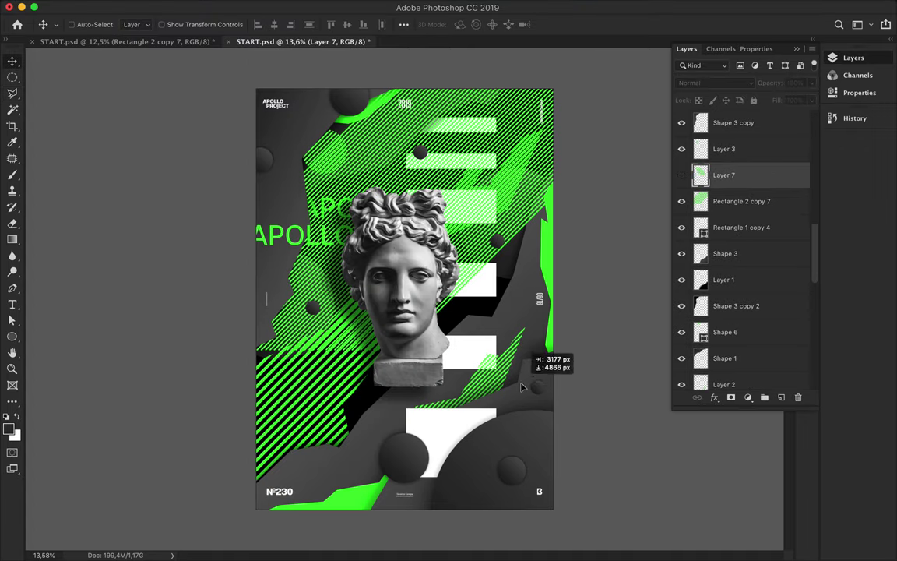
left_click_drag(732, 176, 752, 136)
mouse_move(534, 444)
left_mouse_down()
mouse_move(543, 463)
mouse_move(560, 456)
left_mouse_up()
key("ctrl+z")
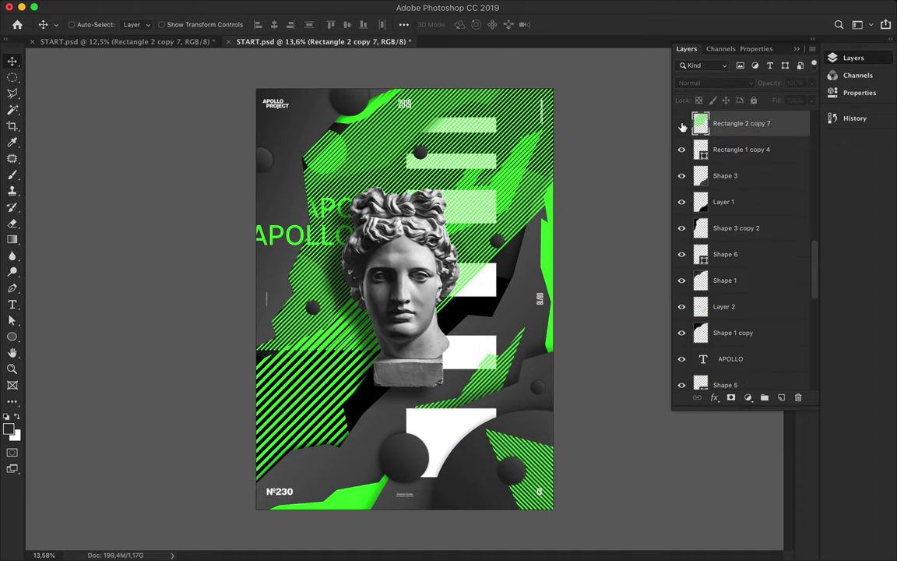
key("ctrl+shift+z")
key("ctrl+shift+z")
key("ctrl+t")
mouse_move(485, 429)
left_mouse_down()
mouse_move(371, 357)
mouse_move(261, 341)
mouse_move(303, 282)
left_mouse_up()
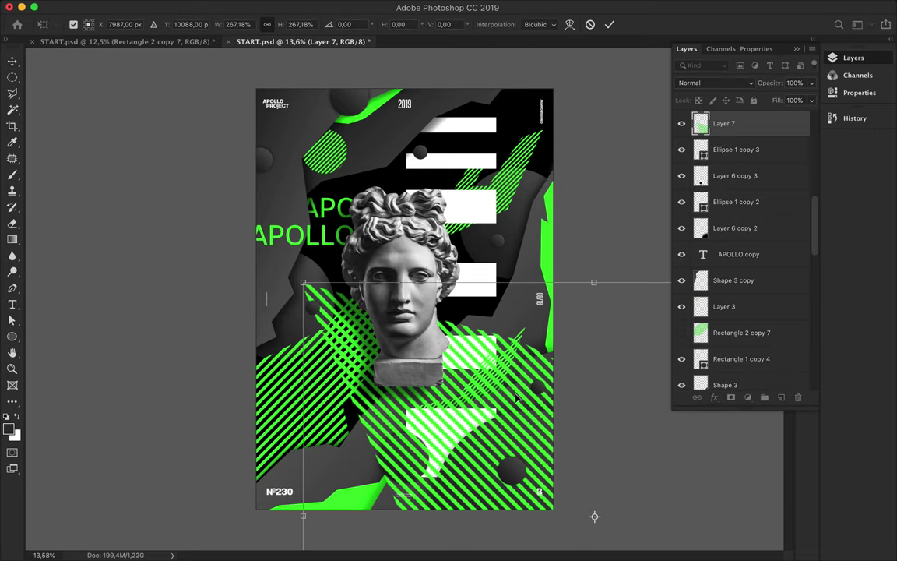
key("Return")
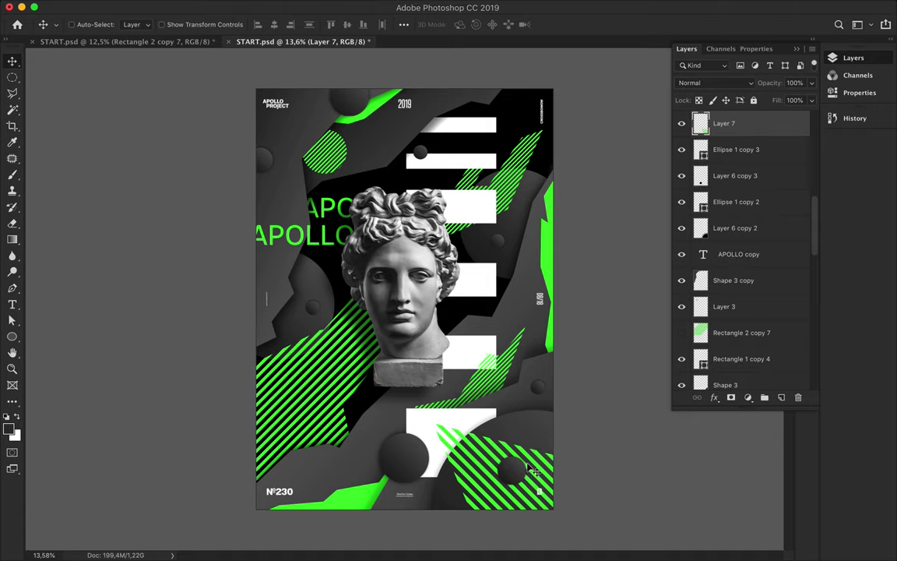
Draw Shape 7 as a green sliver along the upper left edge and adjust its point
key("p")
left_click_drag(251, 222, 264, 208)
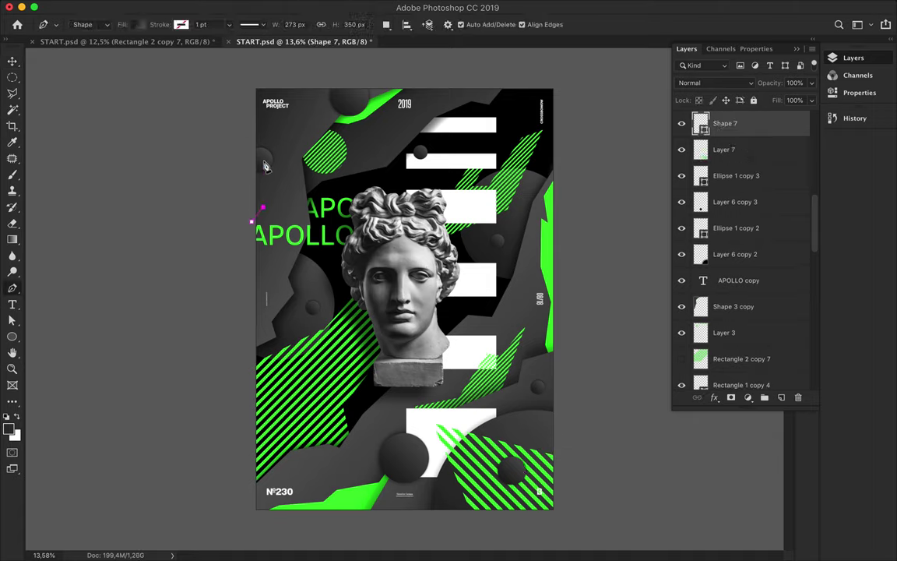
key("a")
left_click(186, 24)
left_click(125, 92)
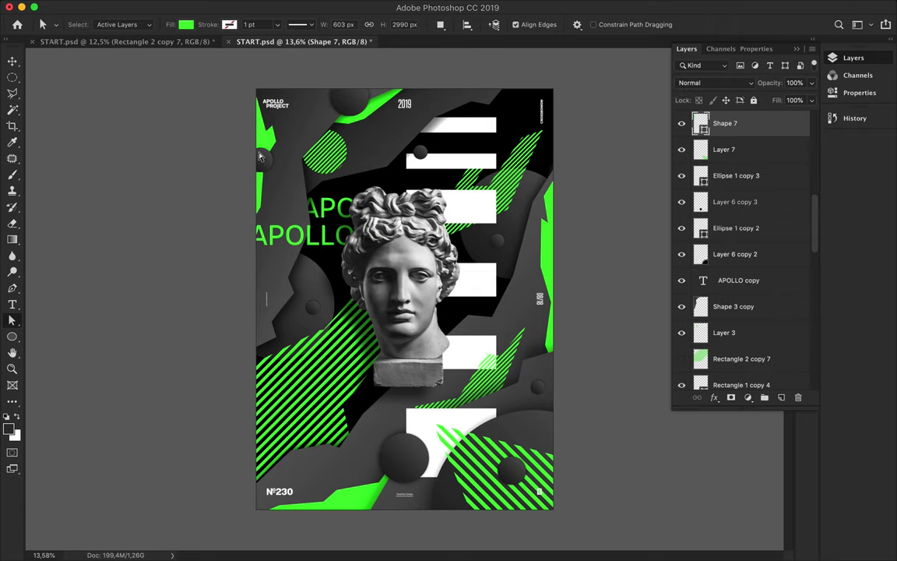
scroll(260, 212, "up", 3)
left_click_drag(219, 246, 239, 263)
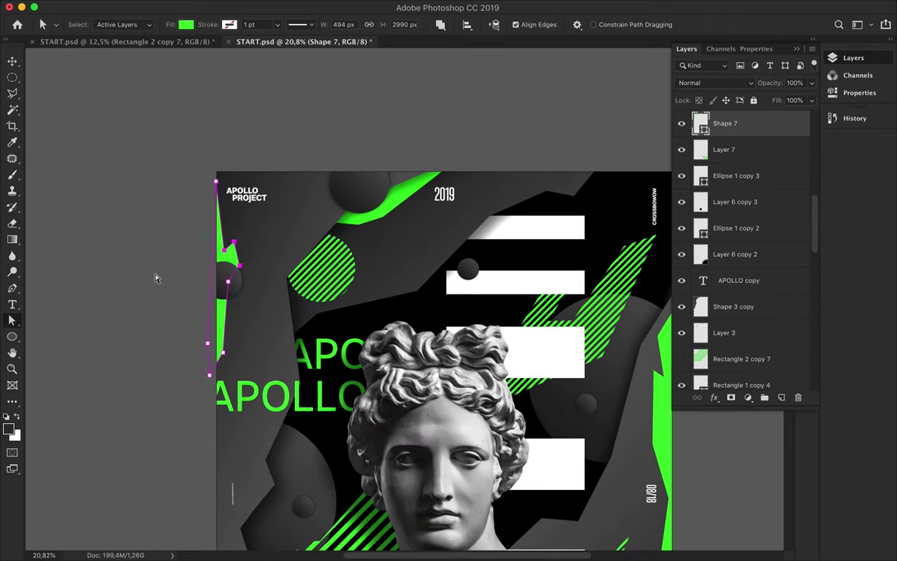
key("ctrl+0")
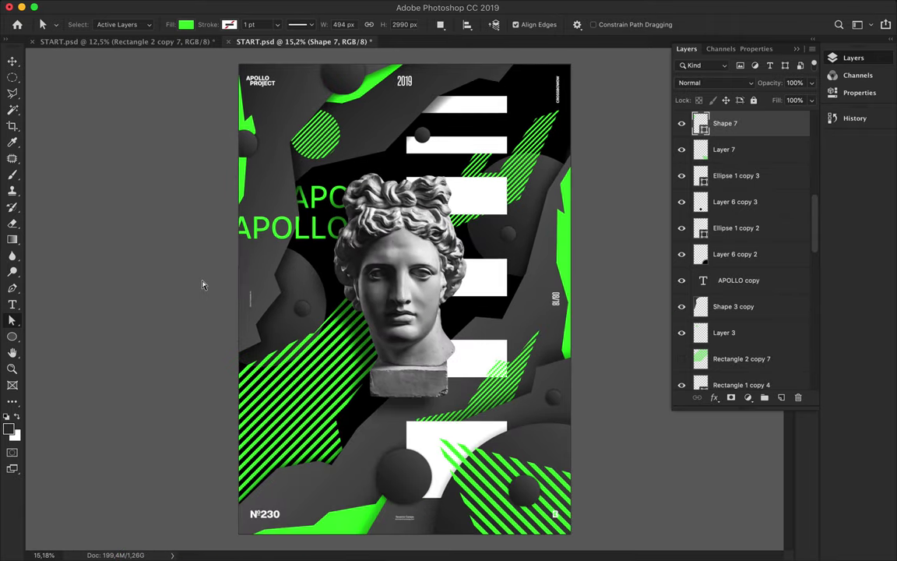
scroll(771, 210, "up", 3)
Lasso a patch of the green stripe layer and paste it as Layer 8
scroll(771, 210, "down", 5)
left_click(682, 257)
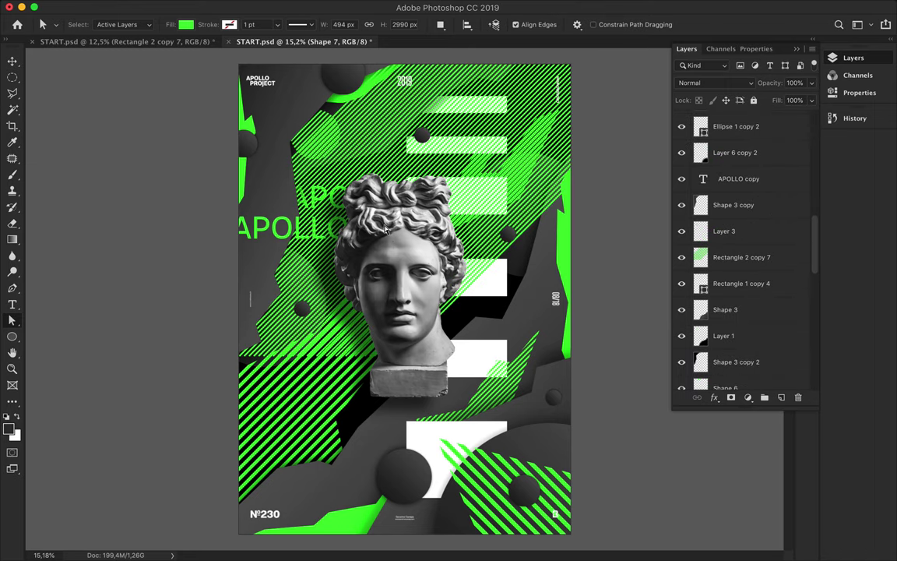
key("l")
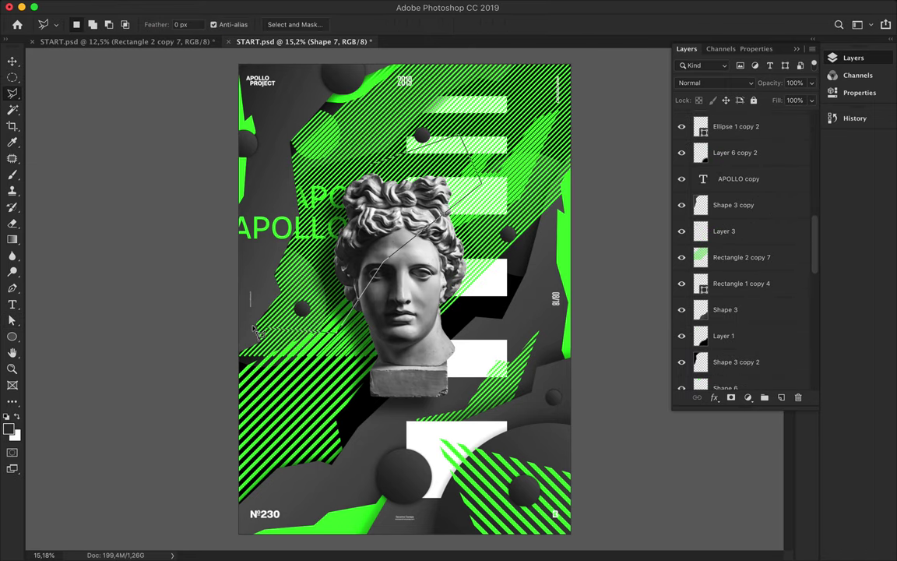
key("ctrl+c")
key("ctrl+v")
left_click(140, 6)
mouse_move(160, 295)
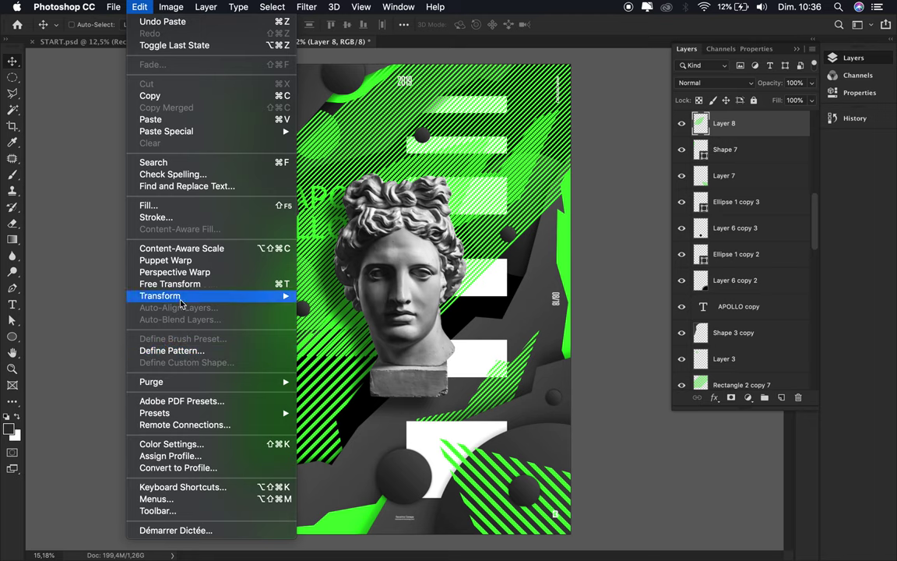
key("Escape")
Move the pasted stripes to the top and shrink them into the top-left corner
scroll(687, 238, "up", 3)
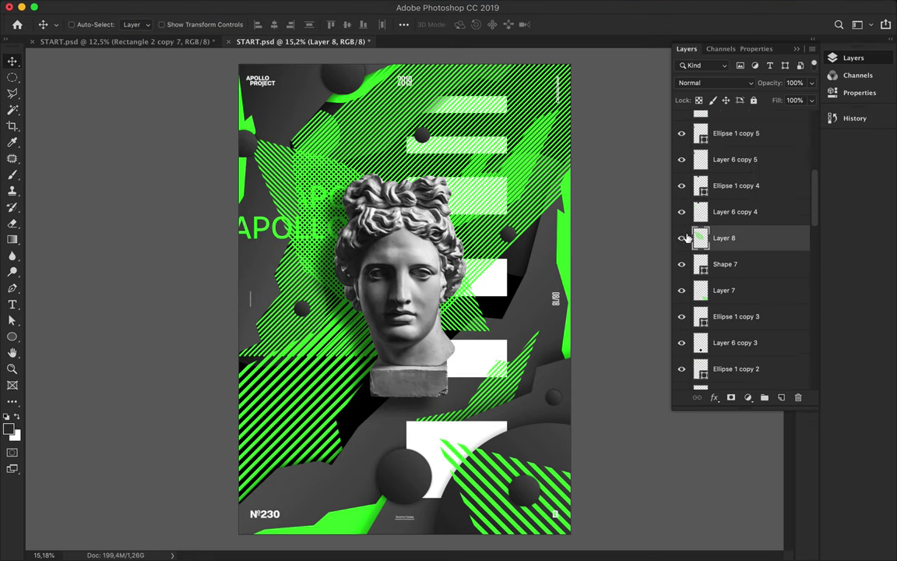
left_click(540, 214, "ctrl")
mouse_move(543, 218)
left_mouse_down()
mouse_move(421, 137)
mouse_move(475, 112)
left_mouse_up()
left_click_drag(725, 123, 734, 350)
left_click_drag(405, 109, 415, 109)
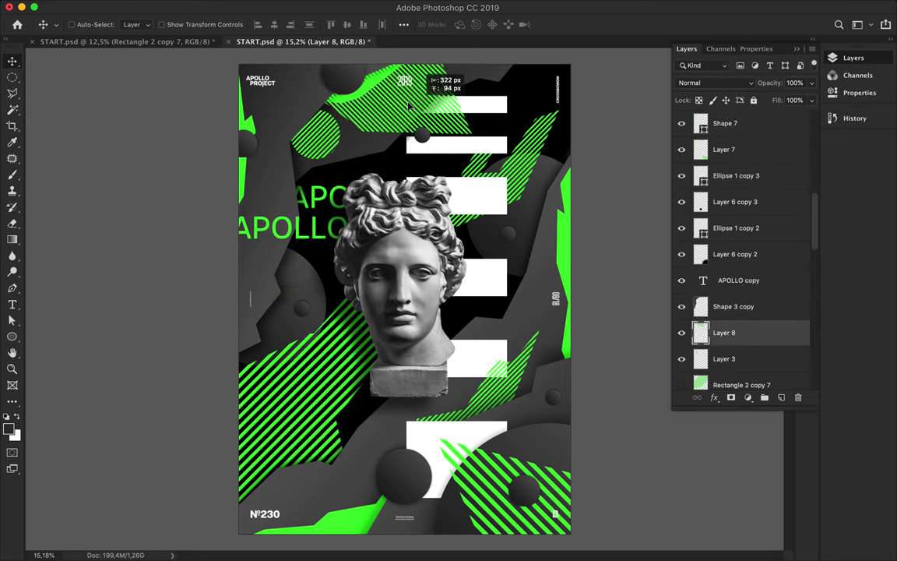
key("ctrl+t")
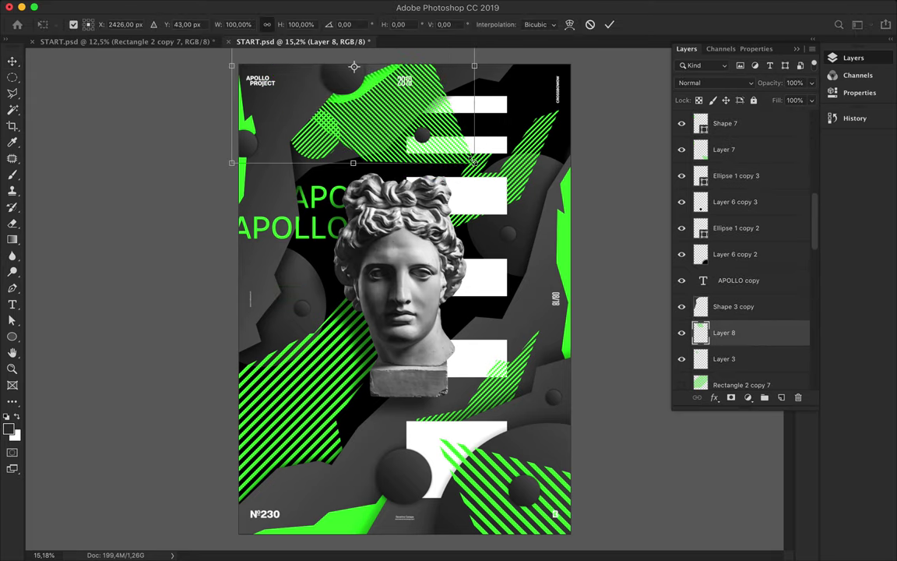
left_click_drag(440, 148, 390, 95)
key("Return")
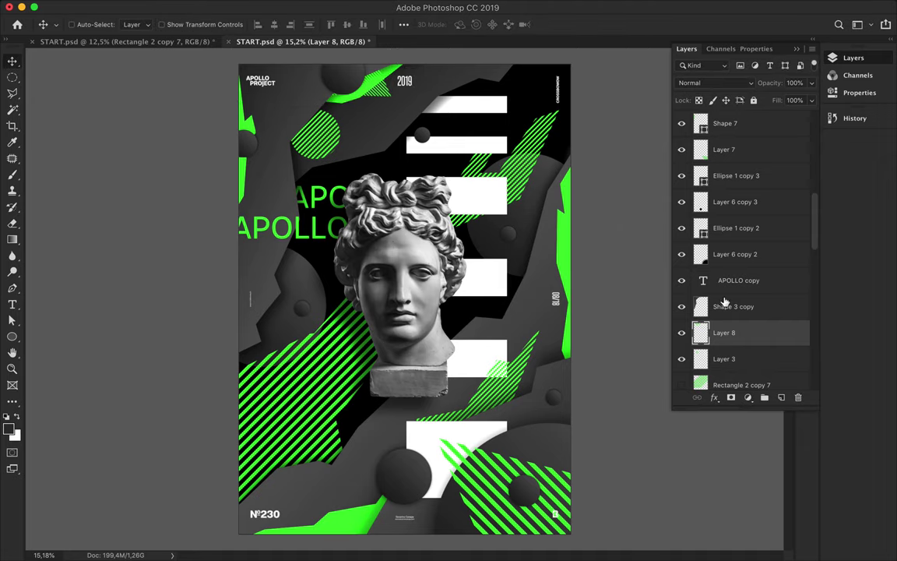
Reorder Layer 8 to sit just below Shape 6 and trim it with a lasso selection
left_click_drag(725, 333, 740, 377)
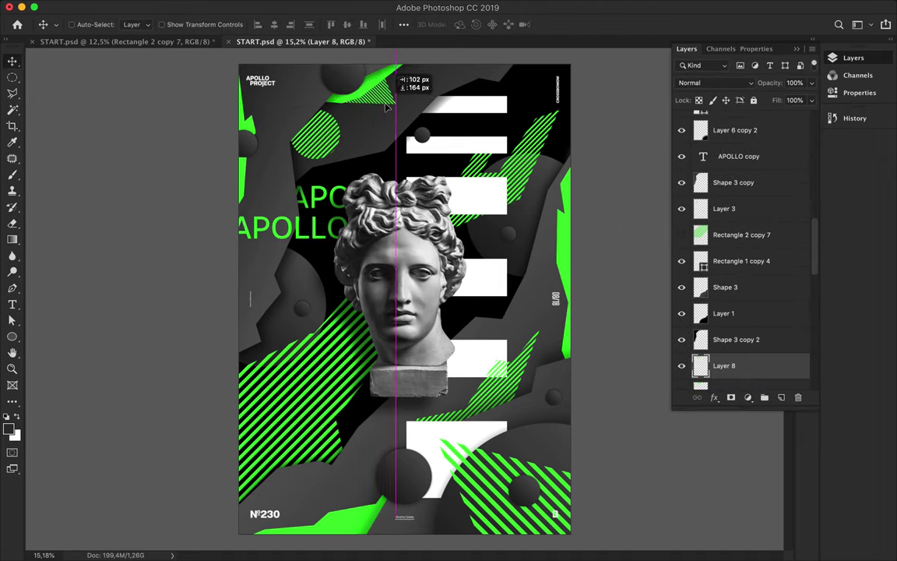
left_click_drag(397, 81, 386, 88)
left_click_drag(725, 366, 733, 178)
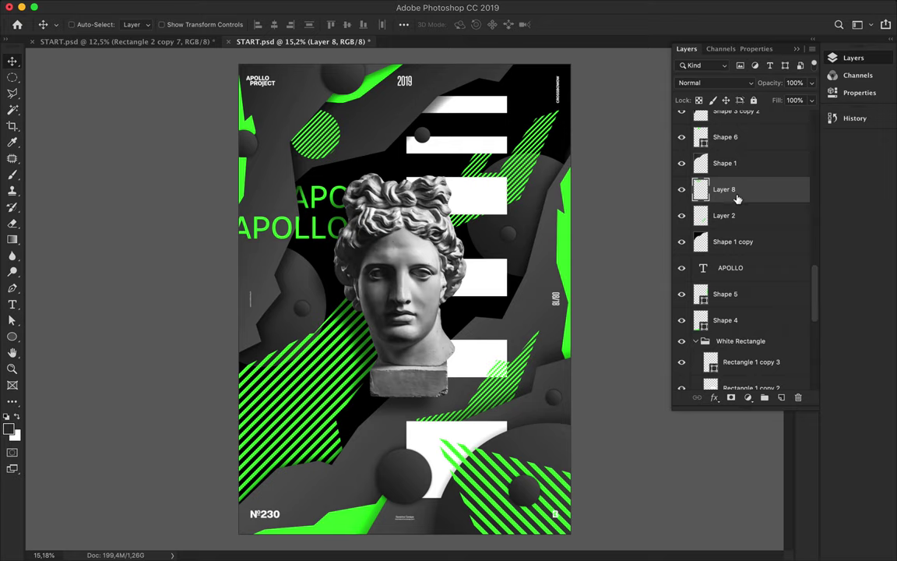
left_click_drag(366, 107, 399, 125)
key("l")
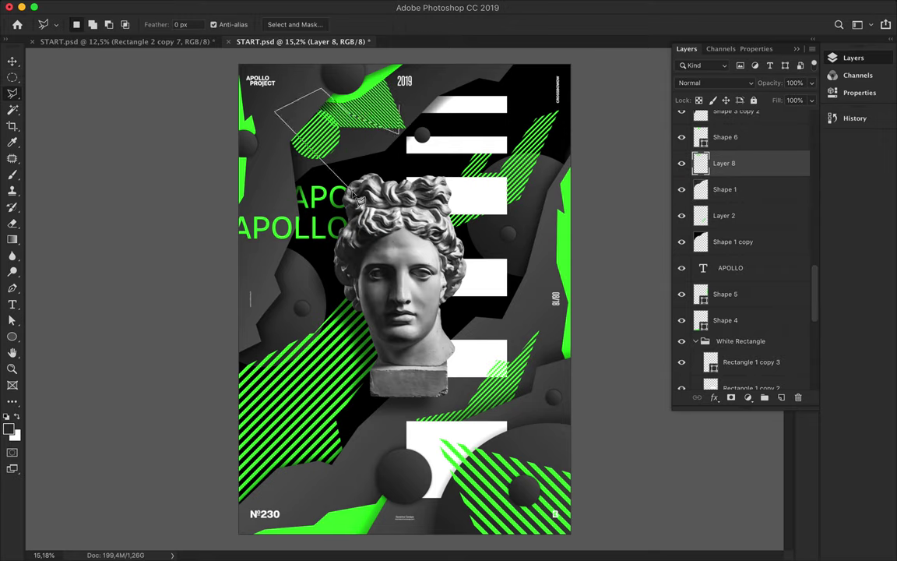
key("Return")
key("v")
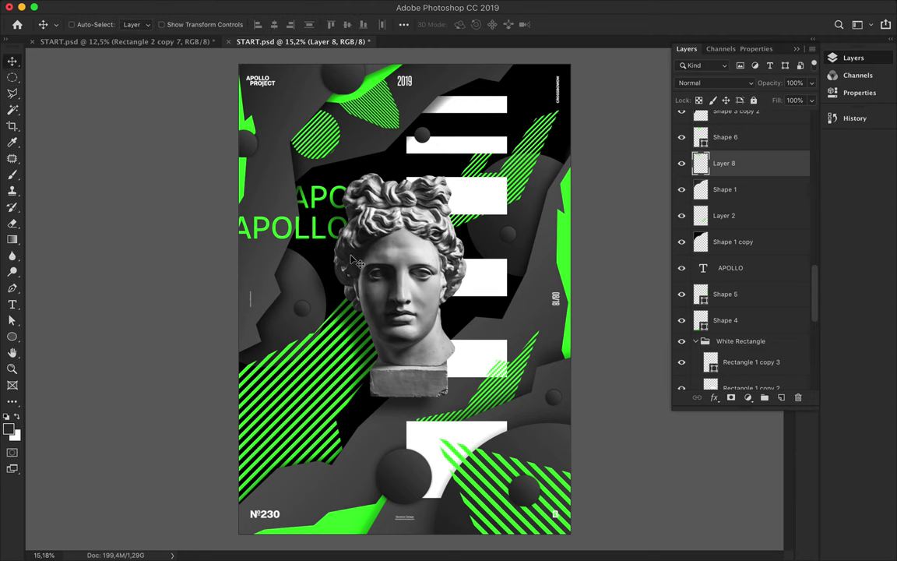
left_click(287, 284, "ctrl")
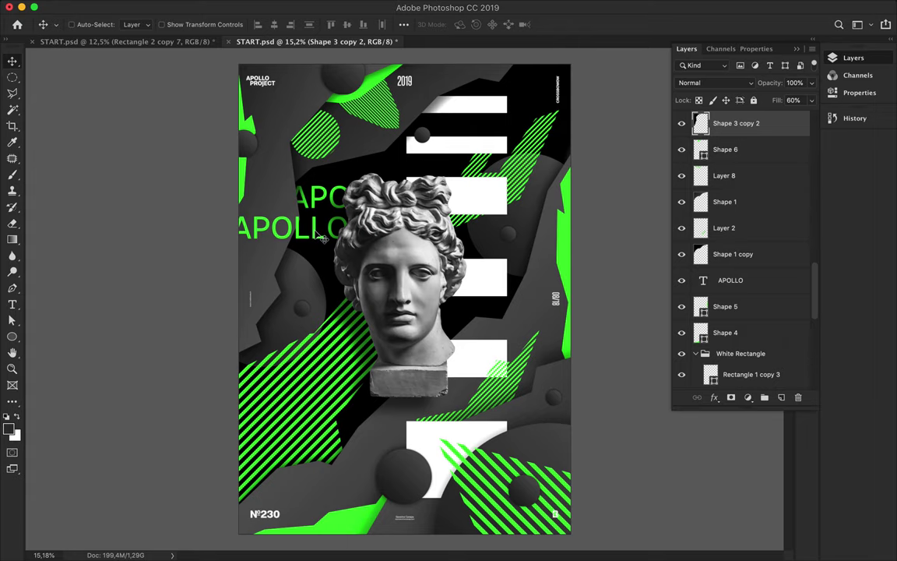
Shift the 365° text left behind the bust and place a -90° rotated copy below it
left_click(136, 41)
left_click(280, 42)
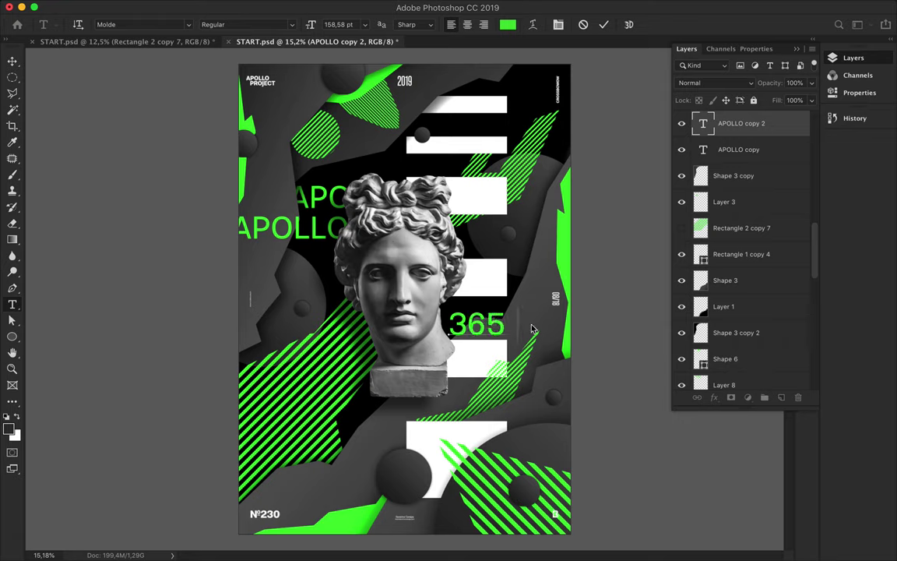
mouse_move(484, 333)
left_mouse_down()
mouse_move(465, 320)
mouse_move(401, 394)
mouse_move(373, 340)
mouse_move(362, 358)
left_mouse_up()
key("ctrl+t")
key("Return")
left_click_drag(402, 409, 395, 374)
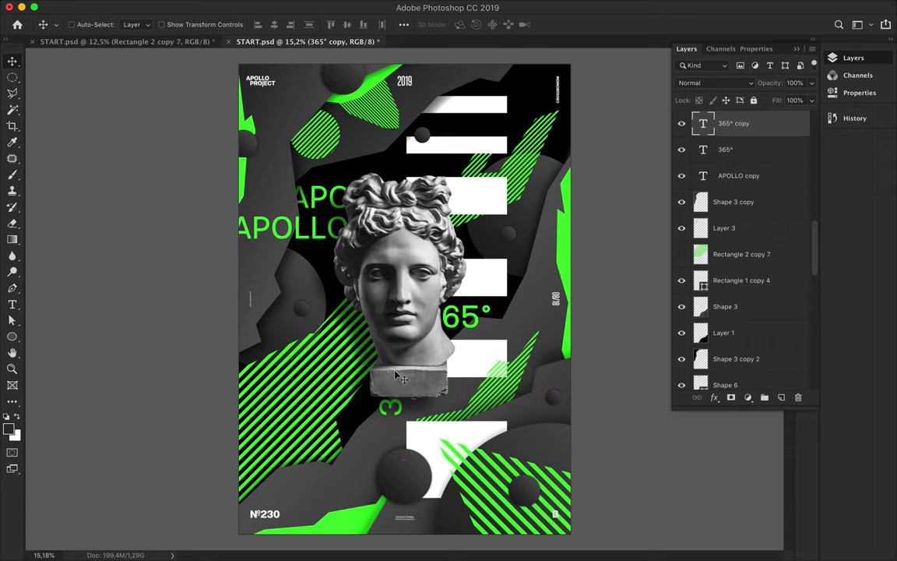
left_click(314, 432, "ctrl")
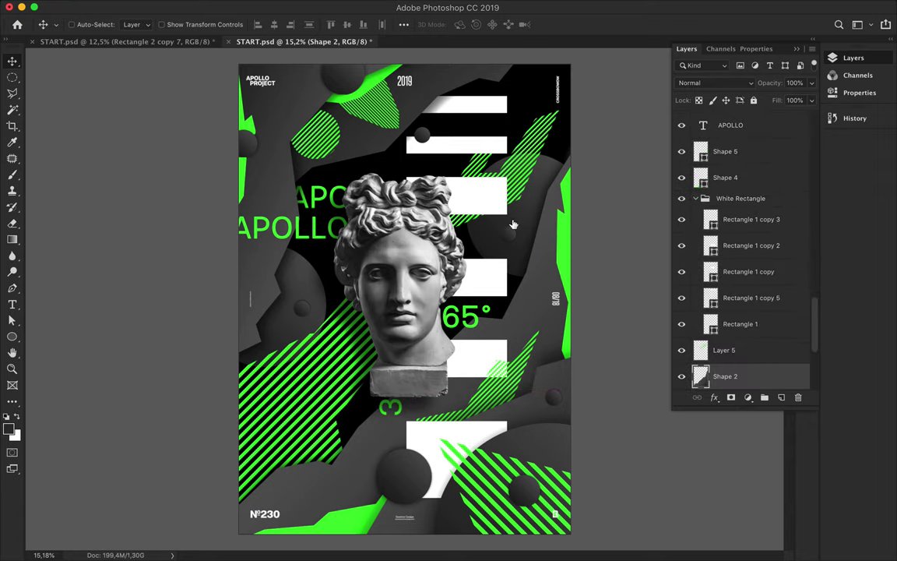
Try a Satin effect on Shape 2, then close the styles and zoom in
double_click(779, 375)
left_click(525, 225)
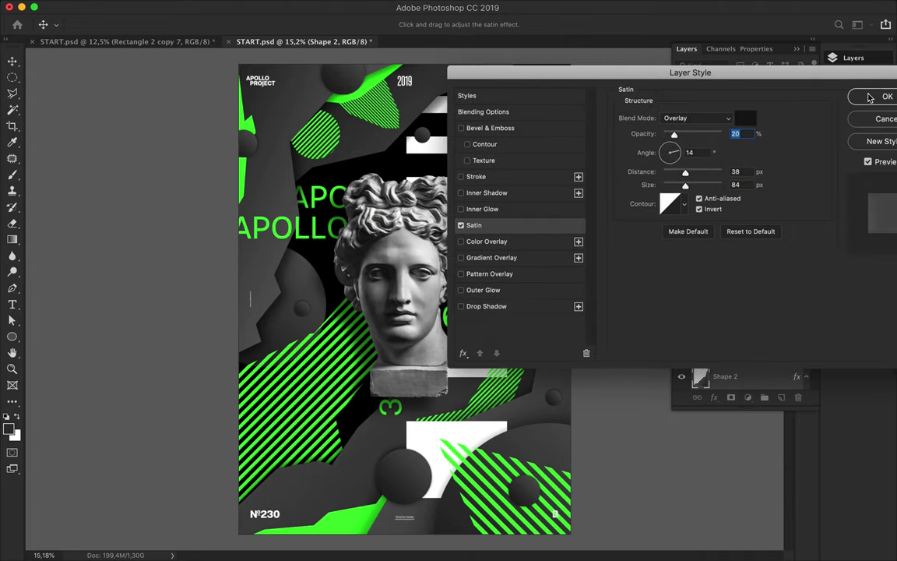
key("Return")
key("ctrl+plus")
scroll(384, 438, "up", 3)
scroll(385, 438, "up", 2)
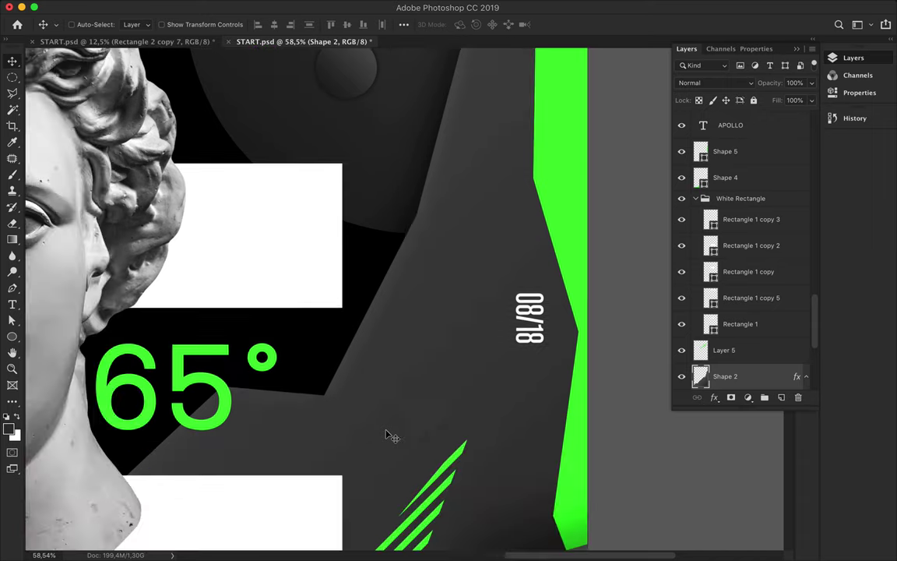
Give Shape 2 a Multiply Satin effect with size 68 px
double_click(759, 380)
left_click(436, 225)
left_click(658, 118)
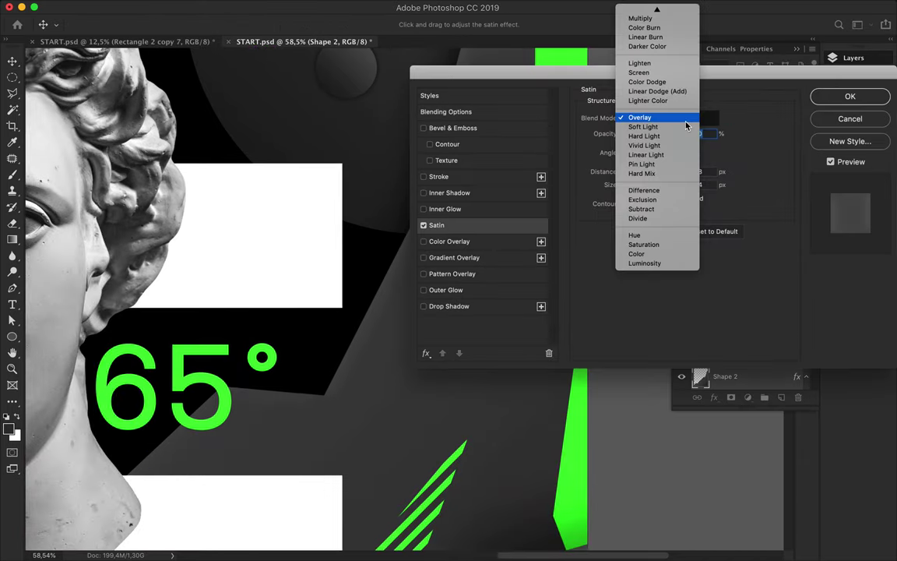
left_click(647, 40)
left_click_drag(647, 185, 637, 188)
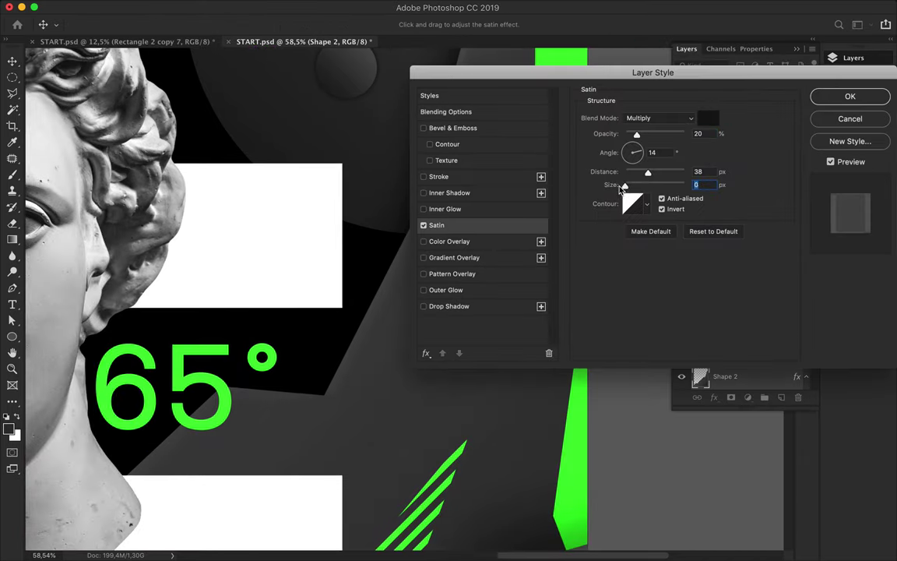
left_click_drag(637, 187, 650, 174)
Add Bevel & Emboss to Shape 2 with highlight opacity 30
left_click(455, 112)
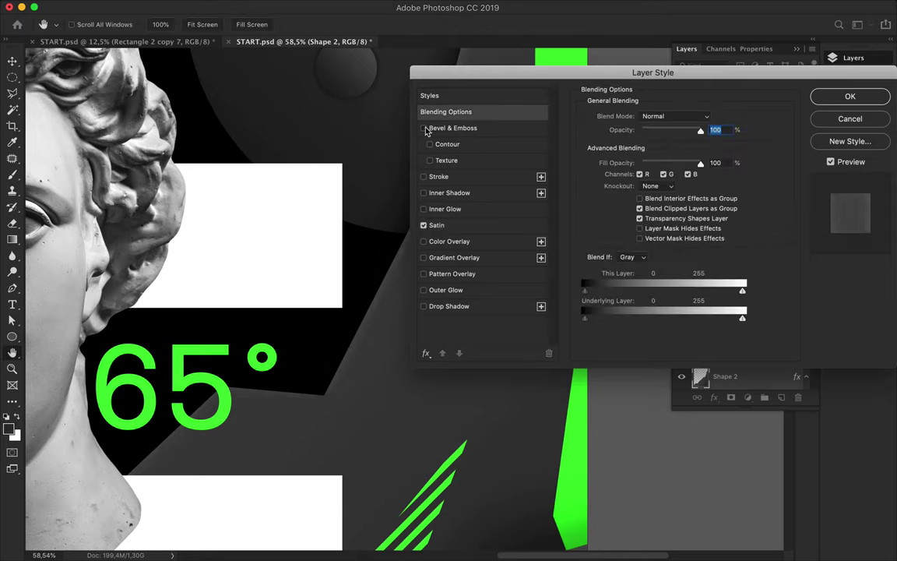
left_click_drag(499, 72, 635, 67)
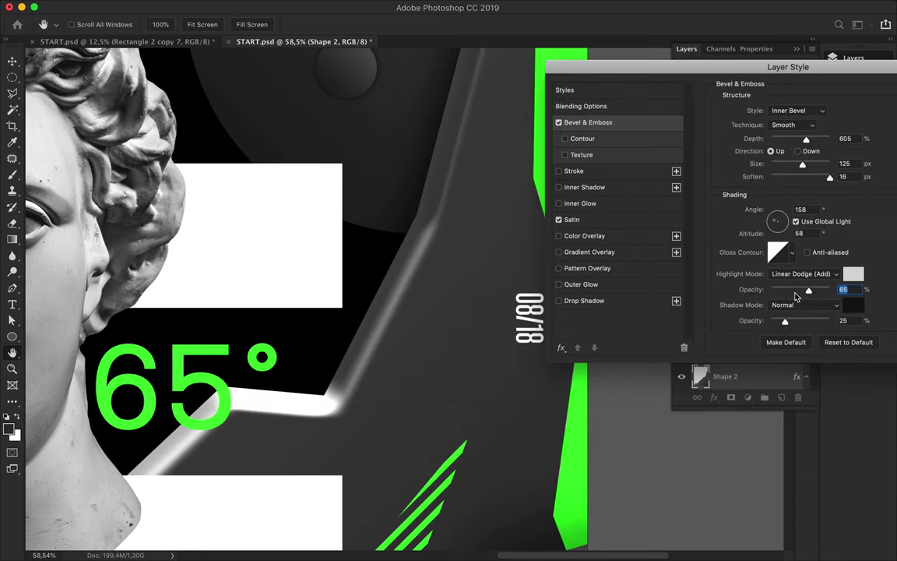
left_click_drag(796, 296, 790, 293)
left_click_drag(787, 67, 642, 67)
Apply the Satin layer style to Shape 2 and copy its layer style
left_click(842, 90)
key("super+0")
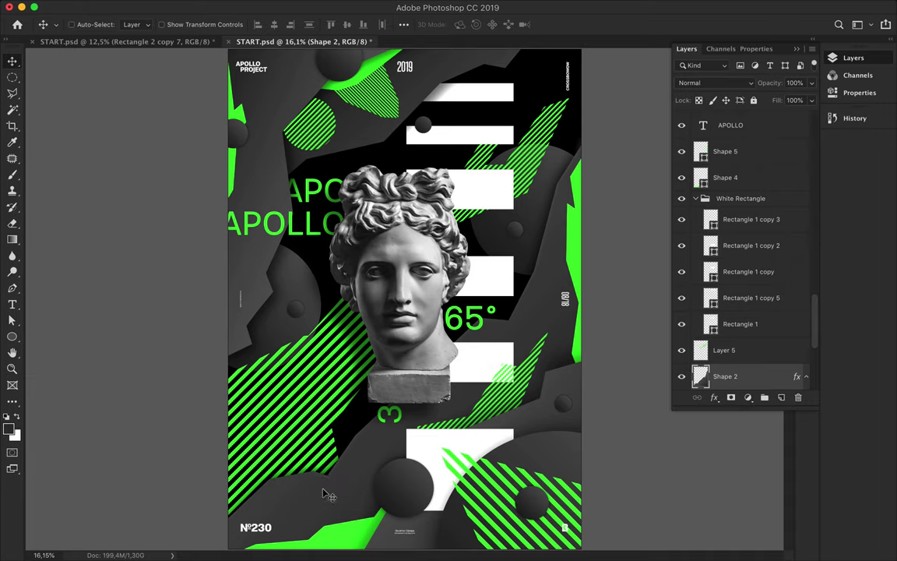
right_click(732, 377)
left_click(677, 305)
Paste Shape 2's style onto Ellipse 1 copy, Ellipse 1 and Ellipse 1 copy 8
scroll(757, 313, "down", 5)
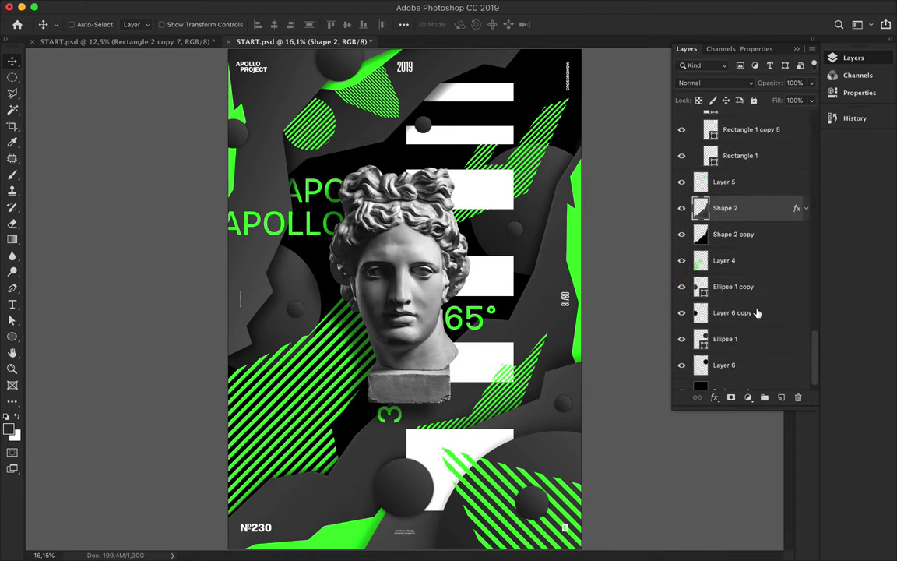
left_click(740, 286)
right_click(740, 289)
left_click(693, 315)
scroll(693, 318, "down", 2)
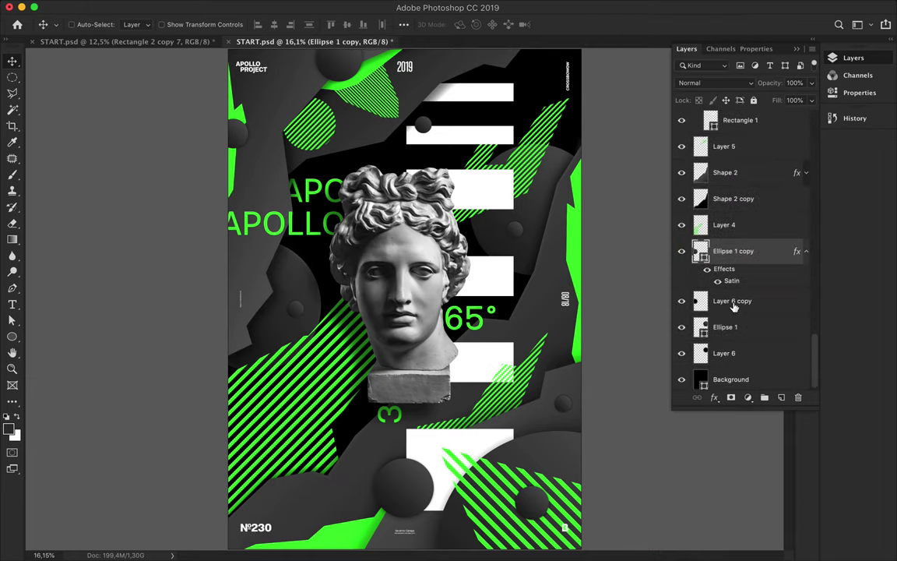
left_click(728, 327)
right_click(731, 327)
left_click(662, 325)
scroll(779, 234, "up", 10)
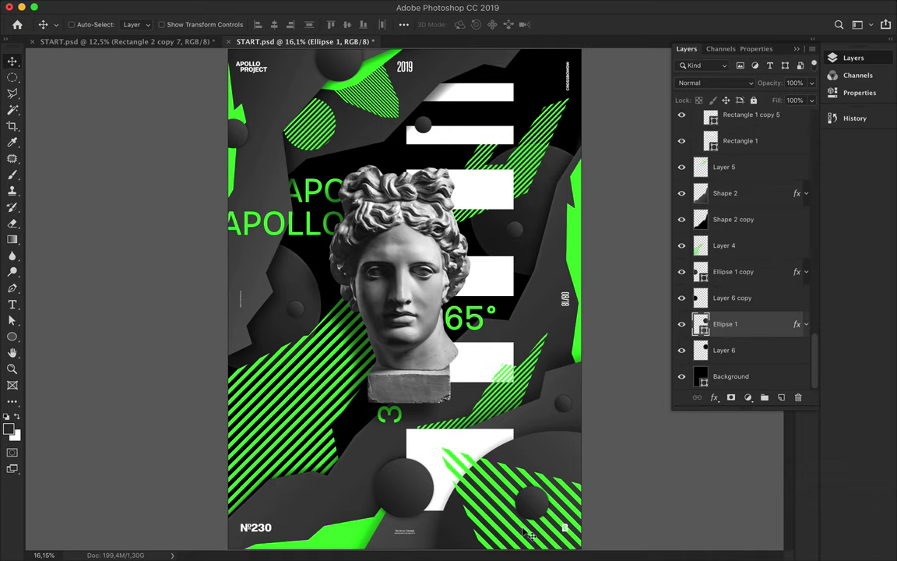
left_click(740, 123)
right_click(767, 125)
left_click(686, 315)
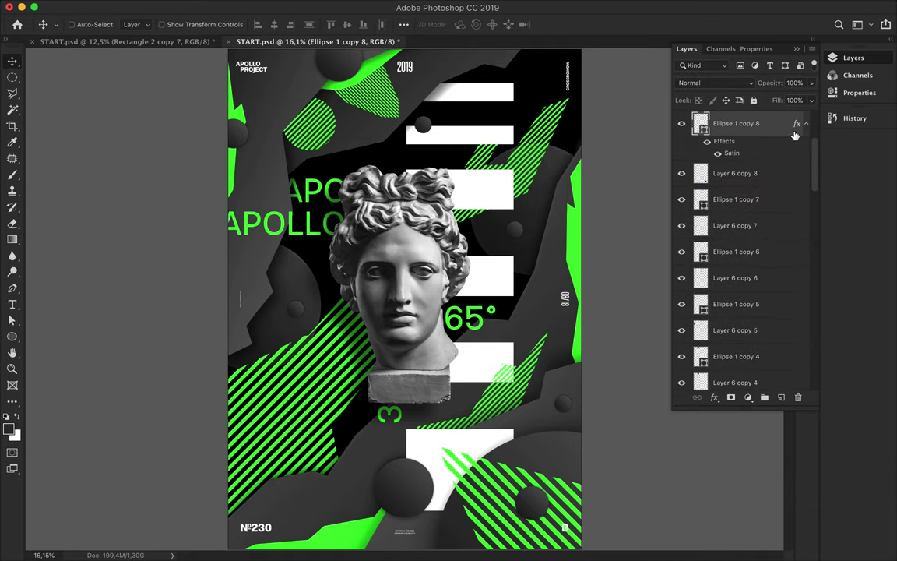
Paste the copied style onto Ellipse 1 copies 3 through 7 together
left_click(409, 495, "ctrl")
left_click(297, 310, "shift")
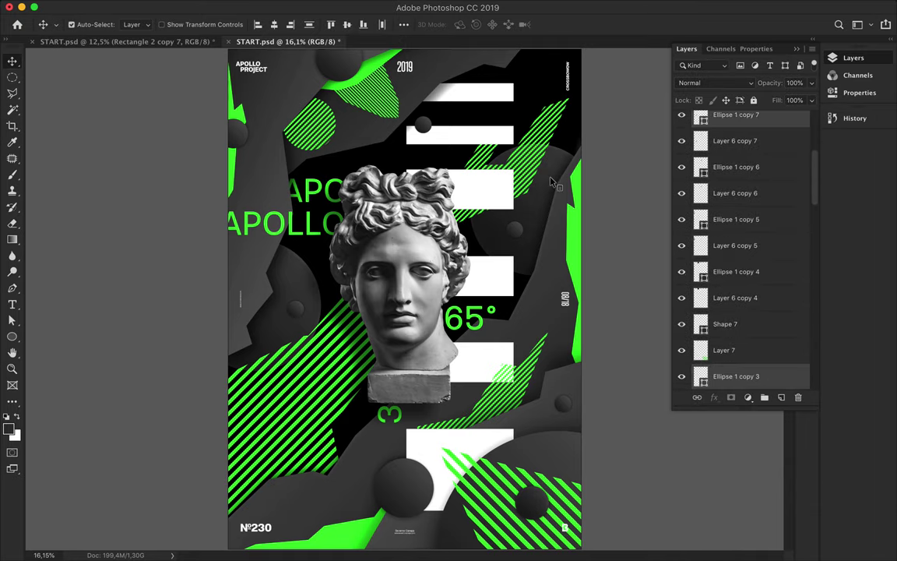
left_click(427, 129, "shift")
left_click(237, 134, "shift")
left_click(285, 101, "shift")
right_click(690, 156)
left_click(577, 281)
Preview the poster full-screen with panels hidden, then restore the panels
key("Tab")
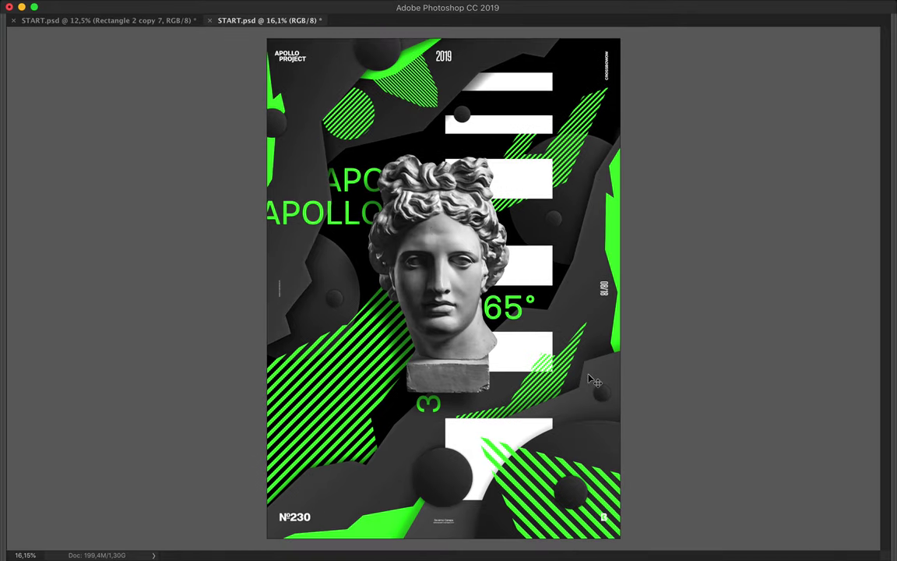
key("f")
key("f")
key("f")
key("Tab")
Select Shape 3 and browse layer options and the Layers panel without changes
left_click(567, 387)
right_click(819, 377)
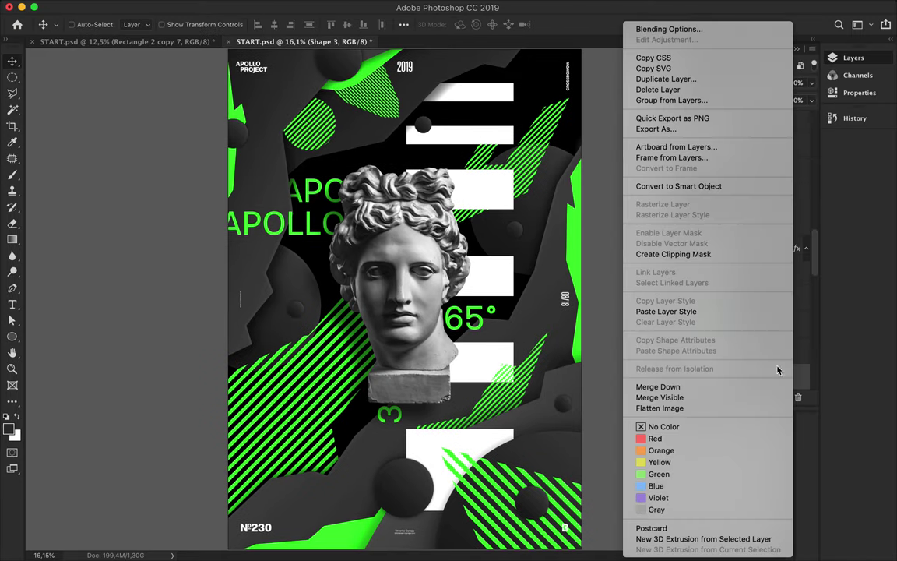
left_click(686, 311)
scroll(748, 281, "down", 5)
scroll(807, 280, "down", 3)
scroll(793, 296, "down", 5)
scroll(793, 296, "down", 5)
right_click(558, 258)
left_click(560, 235)
scroll(350, 327, "down", 1)
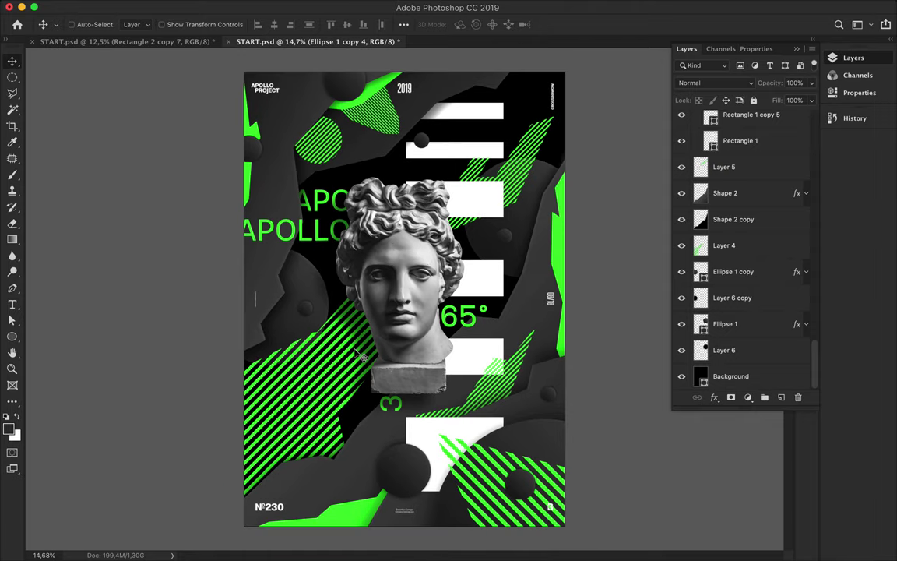
Duplicate the APOLLO copy text, rotate it vertical, and retype it as RIDGE
left_click(274, 218, "ctrl")
key("ctrl+alt+t")
mouse_move(312, 234)
left_mouse_down()
mouse_move(340, 380)
mouse_move(302, 378)
left_mouse_up()
key("Return")
double_click(294, 390)
type("RIDGE")
key("ctrl+Return")
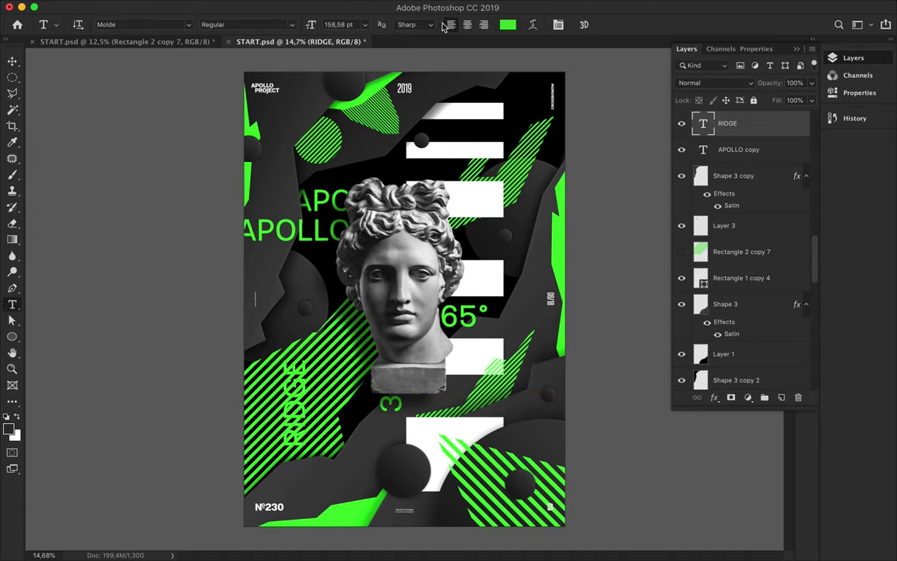
Make RIDGE white (ffffff) and Bold, and position it beside the bust
left_click(507, 24)
type("ffffff")
left_click(747, 146)
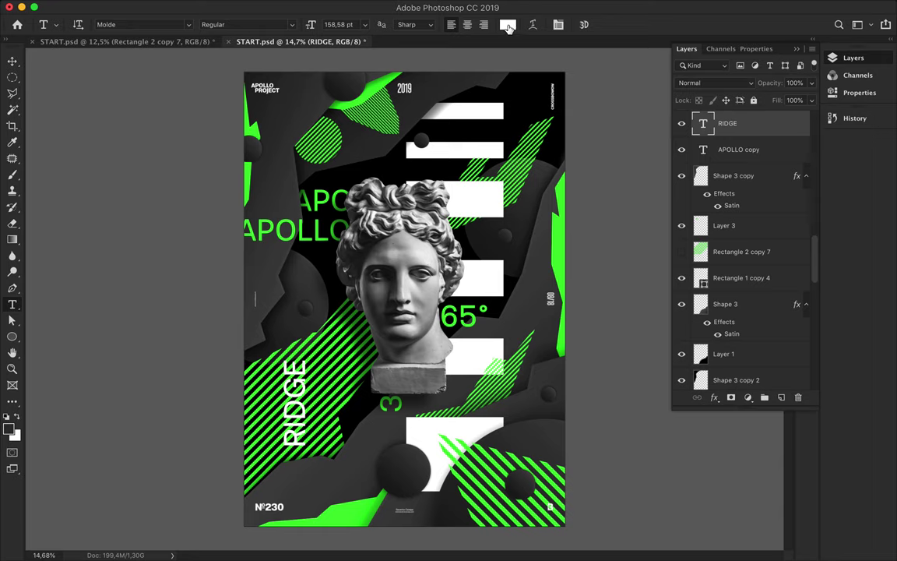
left_click(292, 24)
left_click(282, 96)
key("v")
left_click_drag(300, 392, 307, 393)
left_click_drag(308, 358, 288, 327)
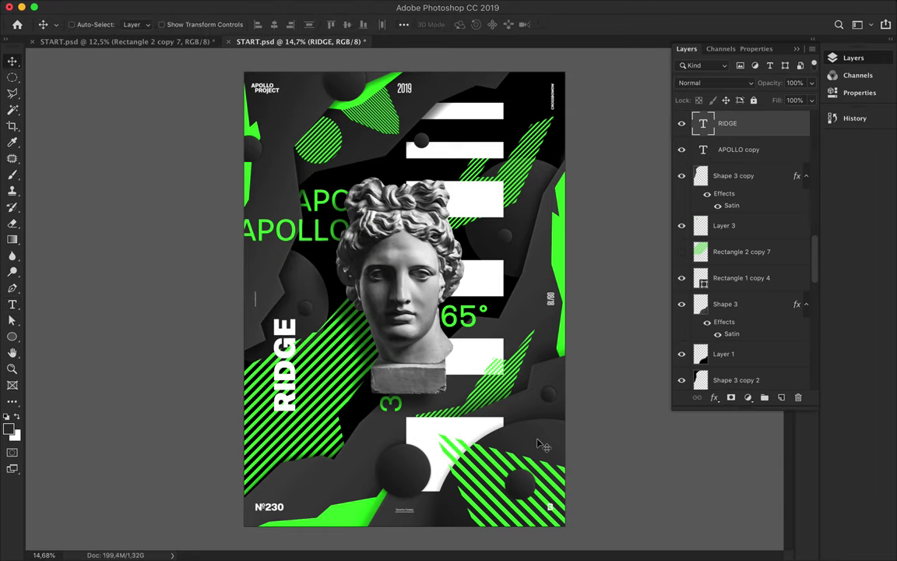
Move the 365° layer below Shape 2 copy and add a small green APOLLO text
mouse_move(739, 134)
left_mouse_down()
mouse_move(729, 337)
mouse_move(736, 370)
left_mouse_up()
scroll(736, 311, "down", 5)
scroll(735, 285, "down", 5)
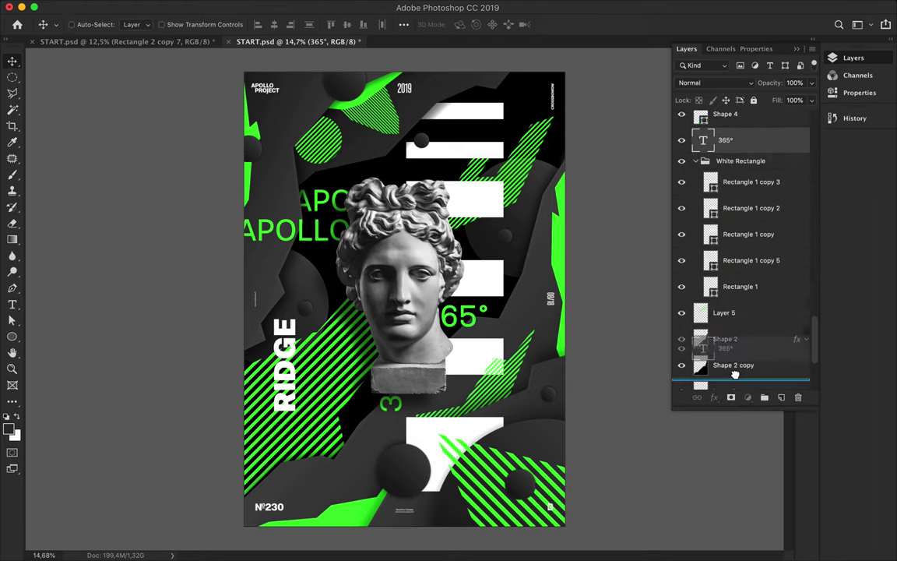
left_click_drag(735, 285, 737, 372)
left_click(304, 236)
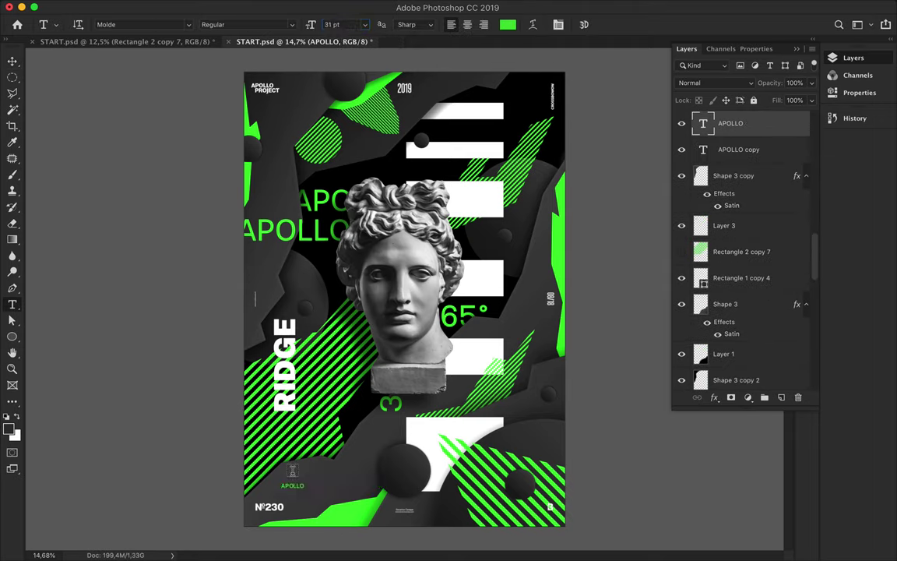
left_click(292, 485)
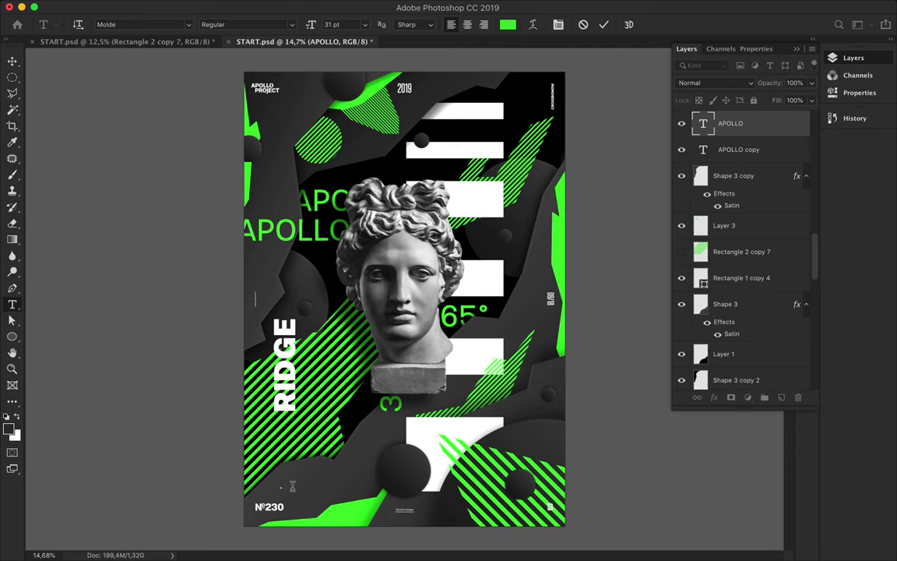
scroll(334, 490, "up", 5)
double_click(194, 476)
left_click(167, 475)
type("00000111010101110")
scroll(214, 475, "down", 5)
scroll(354, 472, "up", 5)
scroll(354, 471, "left", 5)
scroll(354, 471, "up", 2)
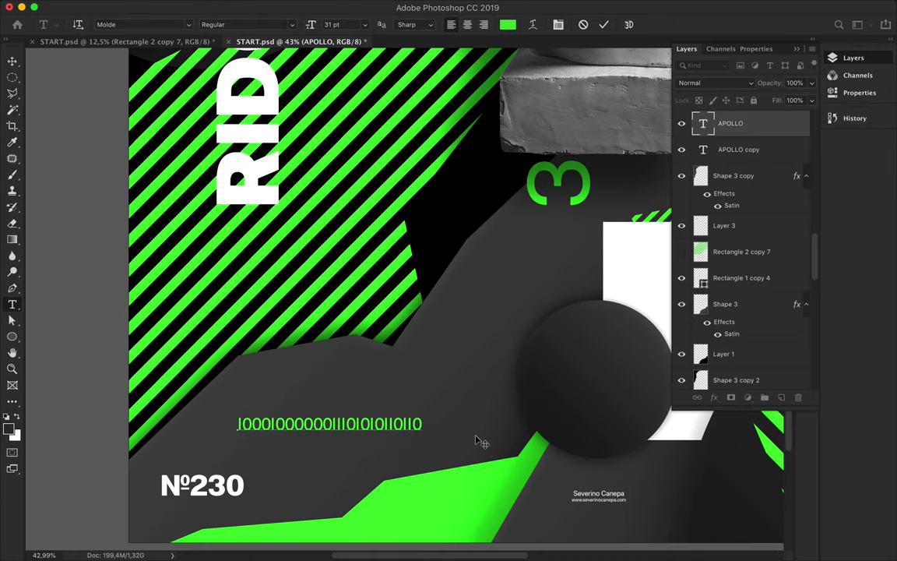
Set leading to 33 pt and add a long line of binary digits
left_click(808, 101)
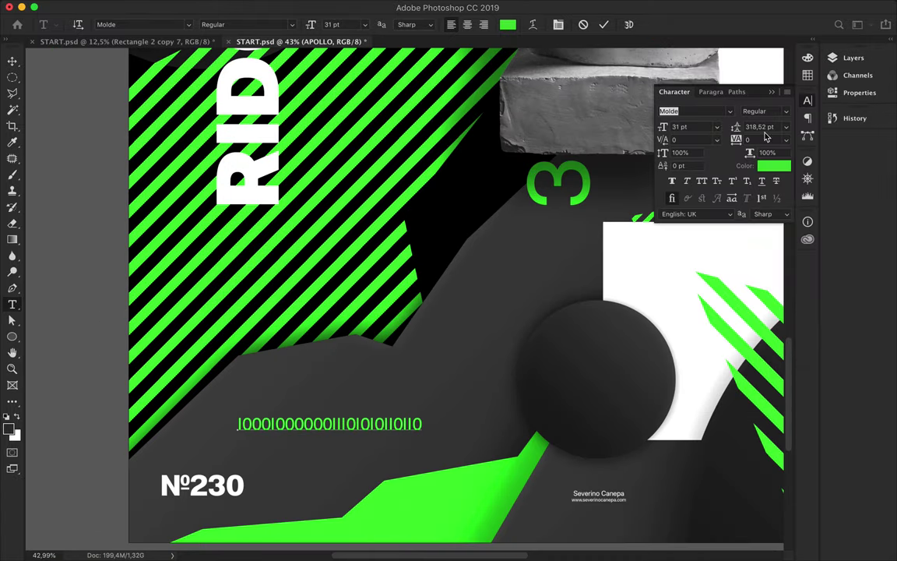
left_click(759, 127)
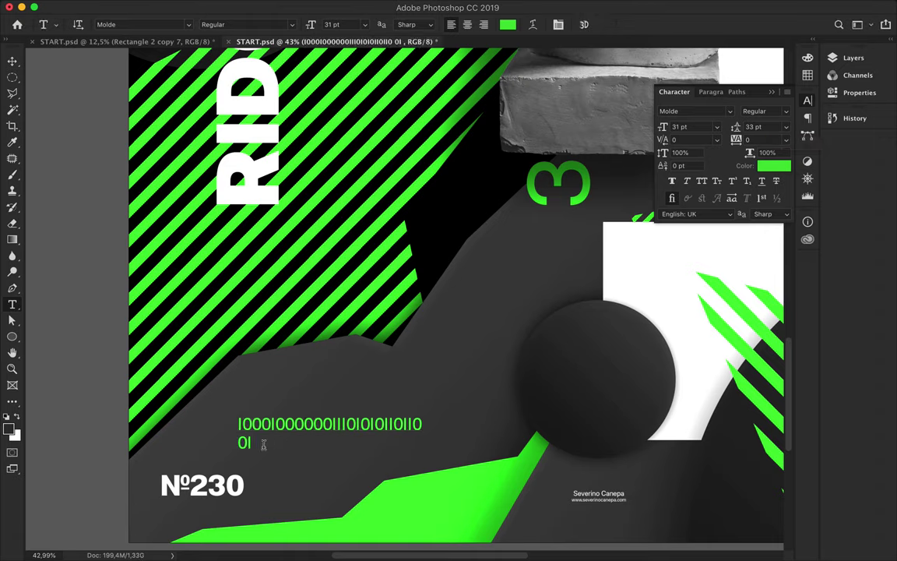
left_click(264, 444)
type("0I0II0III0I")
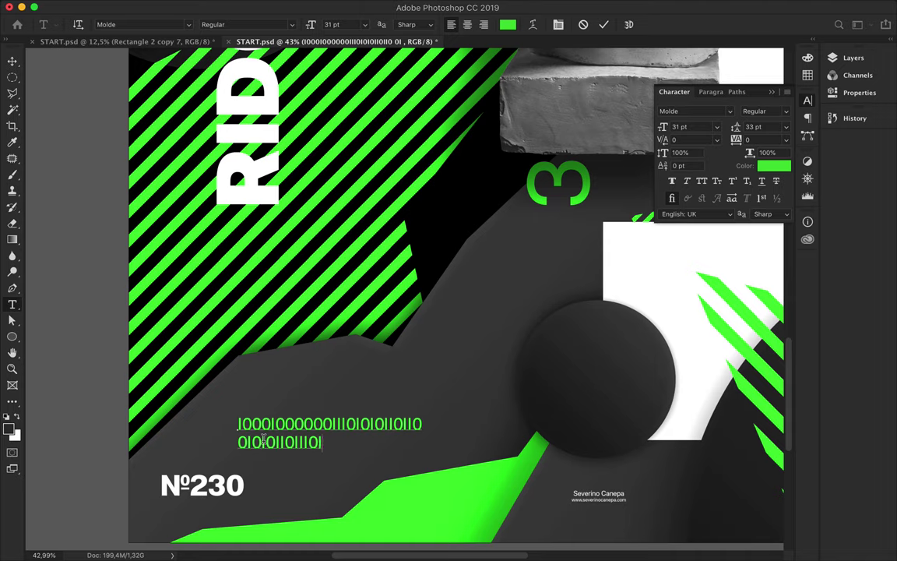
type("0III0I0I0III0")
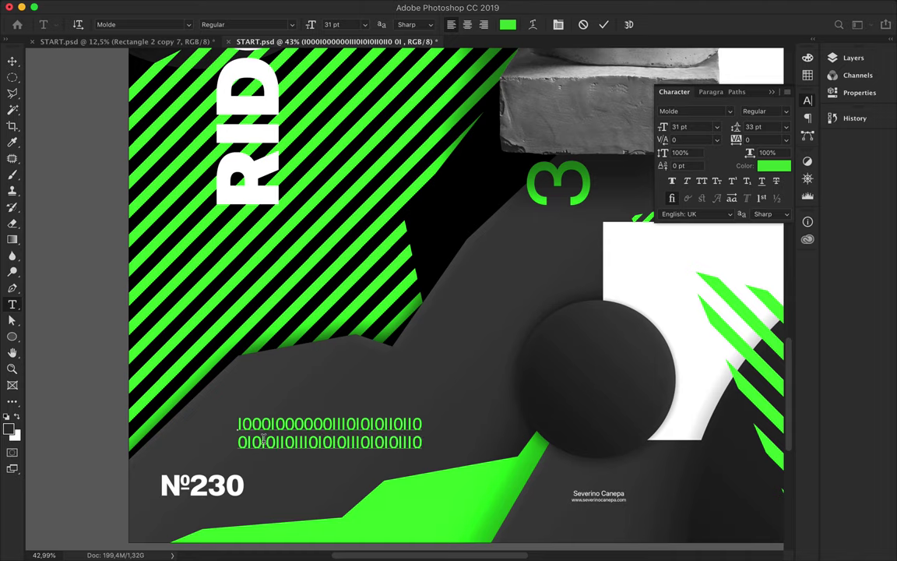
type("I0III000I")
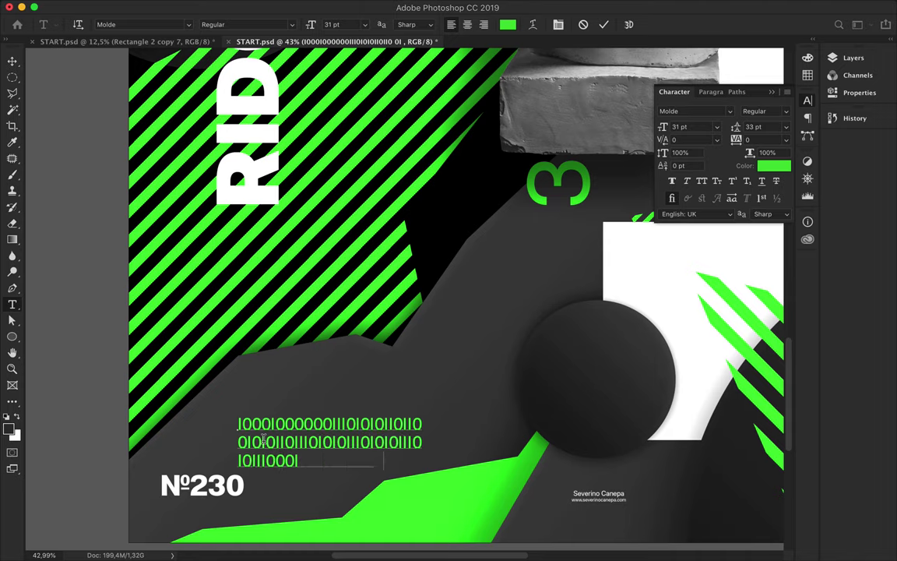
type("I000I0I0III000I0I0")
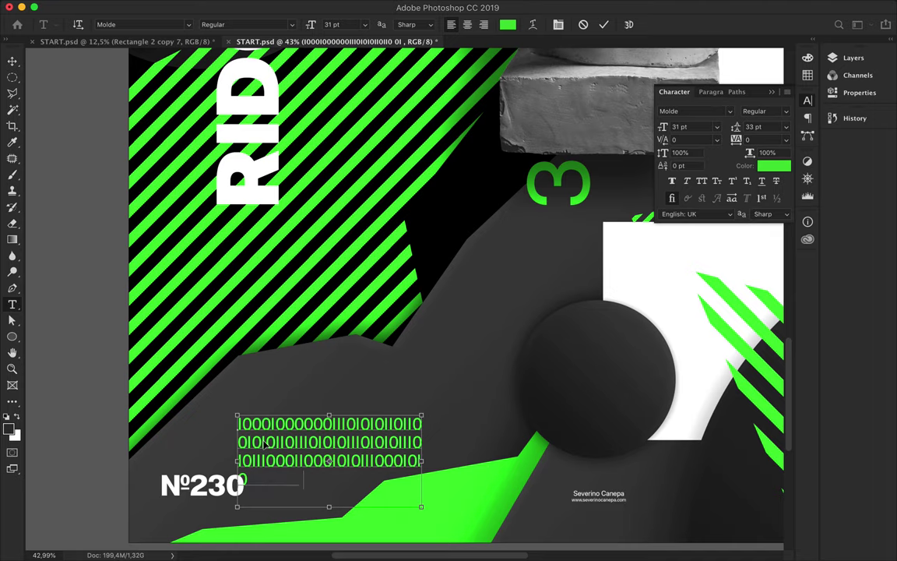
type("I0III0I0I0I0III00III00I0")
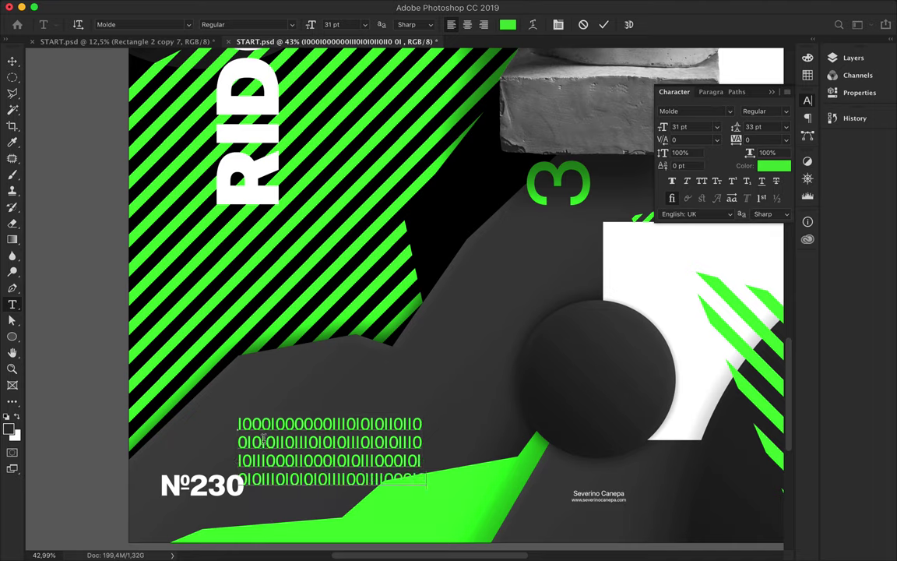
type("0I0III0III00I0I0")
Add binary lines 0I0I0I0I0I and 0I00II0III0I0I0II0I0I0II0I0I, then move the block up and right
key("Return")
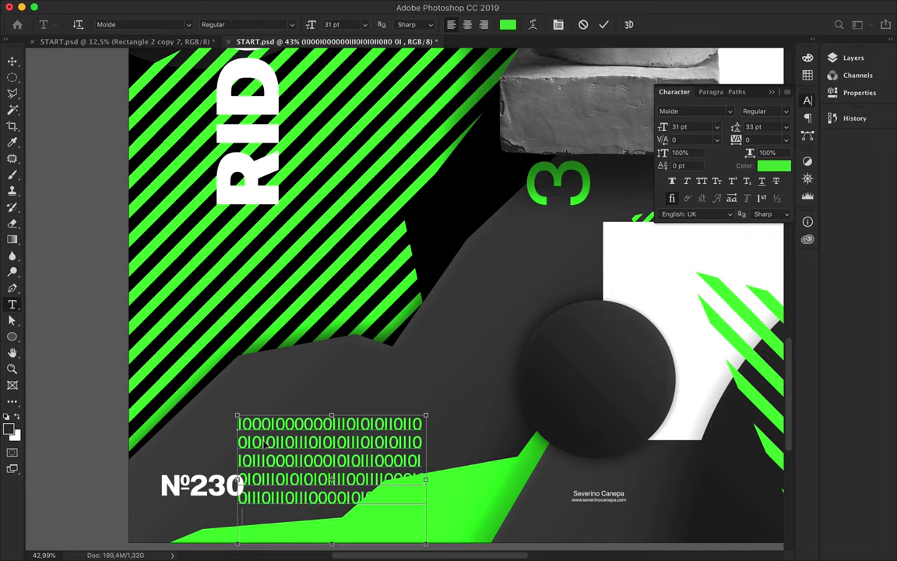
type("0I0I")
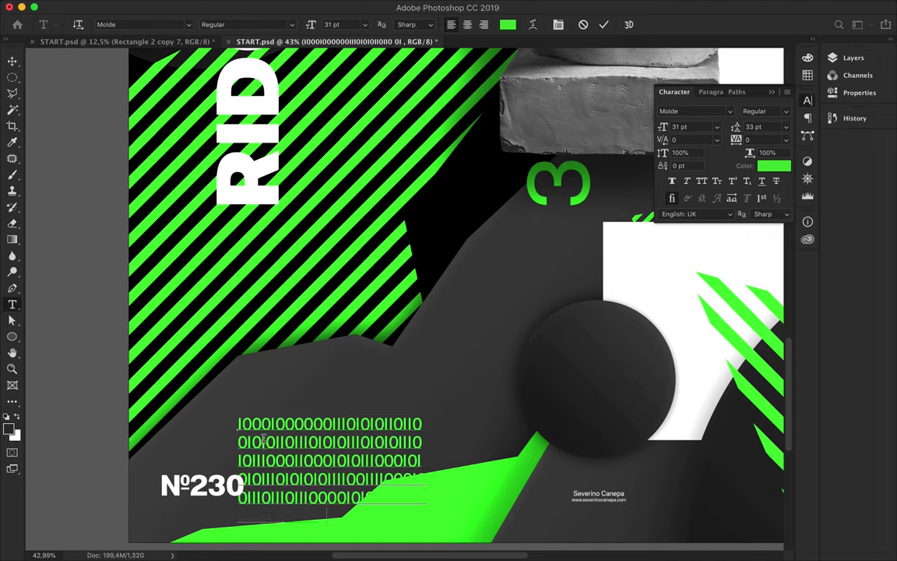
type("0I0I0I")
key("Return")
type("0I00II0III0I0I0II0I0I0II0I0I")
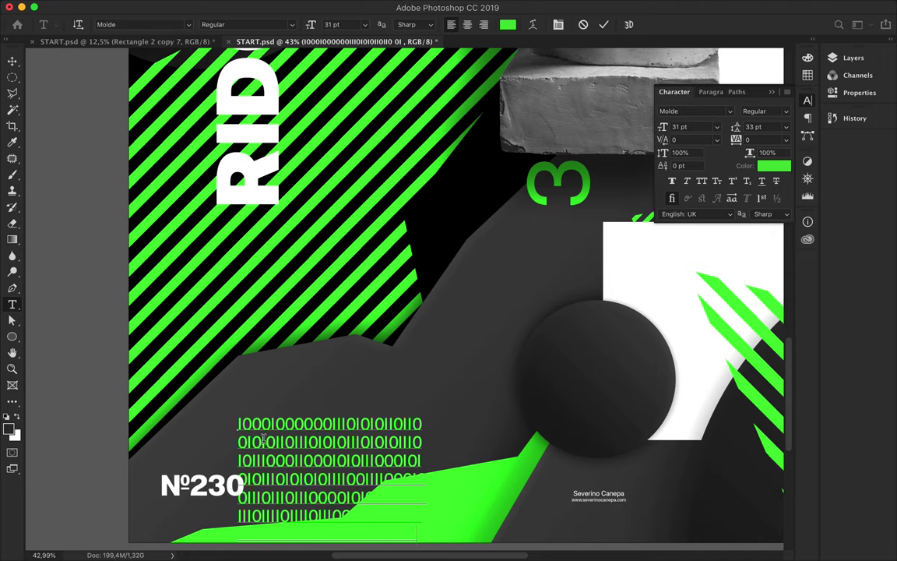
key("ctrl+Return")
key("v")
left_click_drag(273, 406, 315, 367)
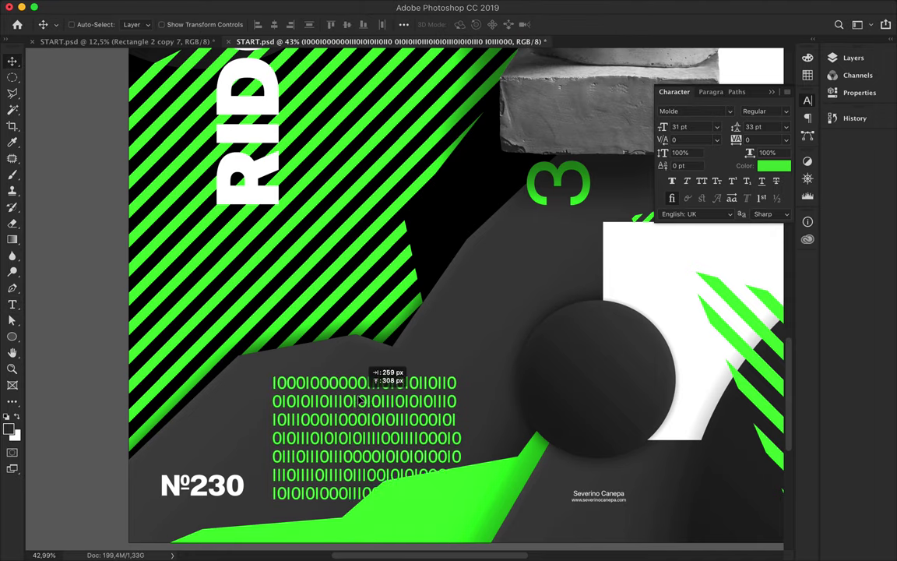
Centre-align the binary text lines and reposition the block above №230
left_click(721, 92)
left_click(690, 111)
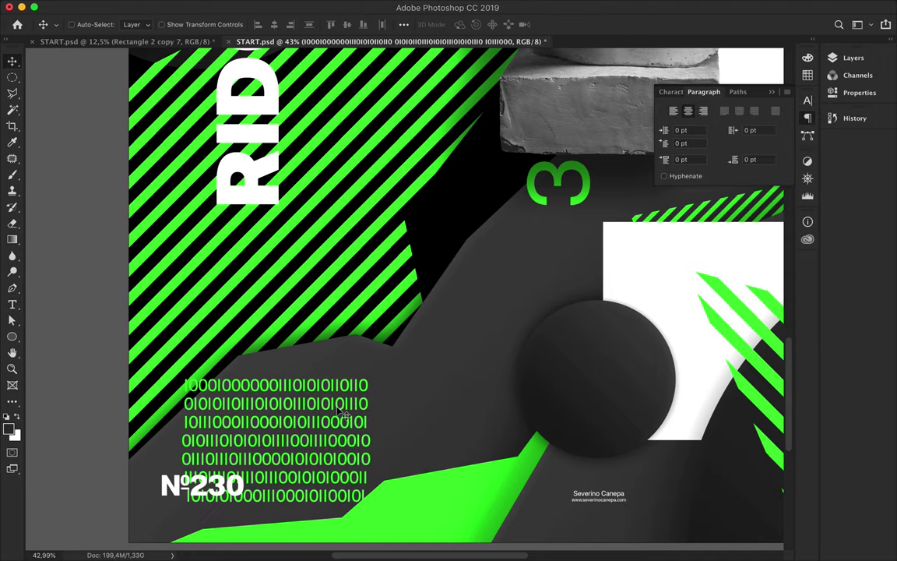
left_click_drag(343, 413, 417, 408)
key("t")
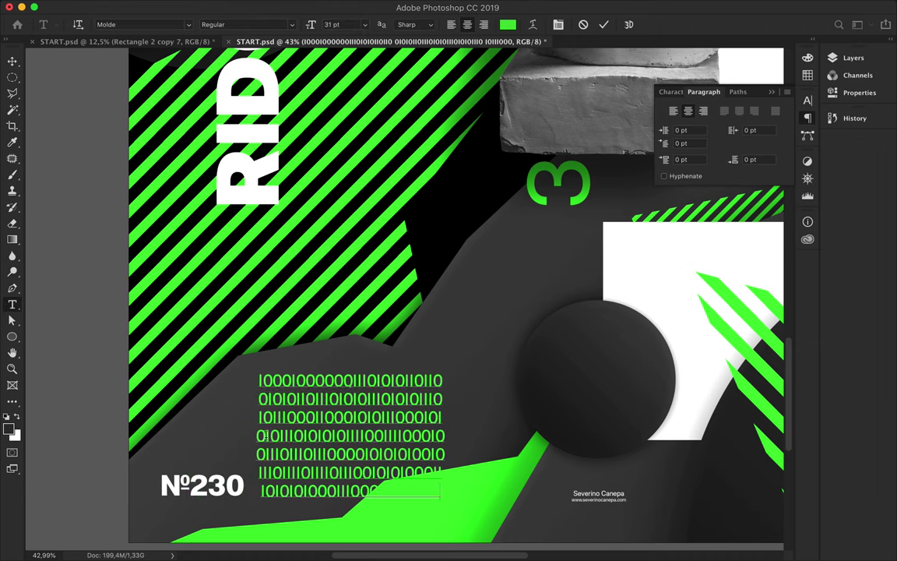
left_click(289, 443)
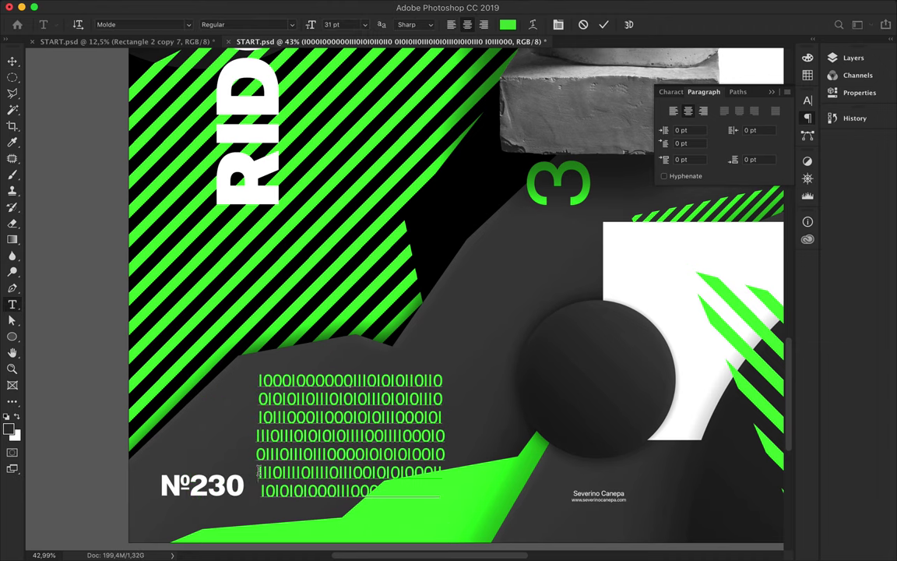
key("ctrl+Return")
key("v")
mouse_move(385, 427)
left_mouse_down()
mouse_move(435, 451)
mouse_move(390, 443)
left_mouse_up()
Place a copy of the binary block near the poster top over the white bars
key("ctrl+0")
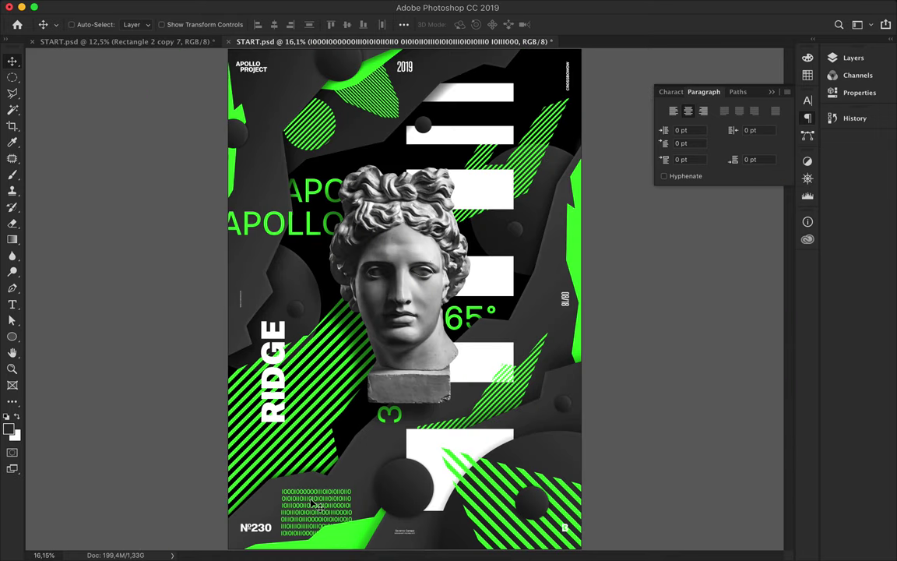
key("t")
left_click_drag(282, 492, 322, 527)
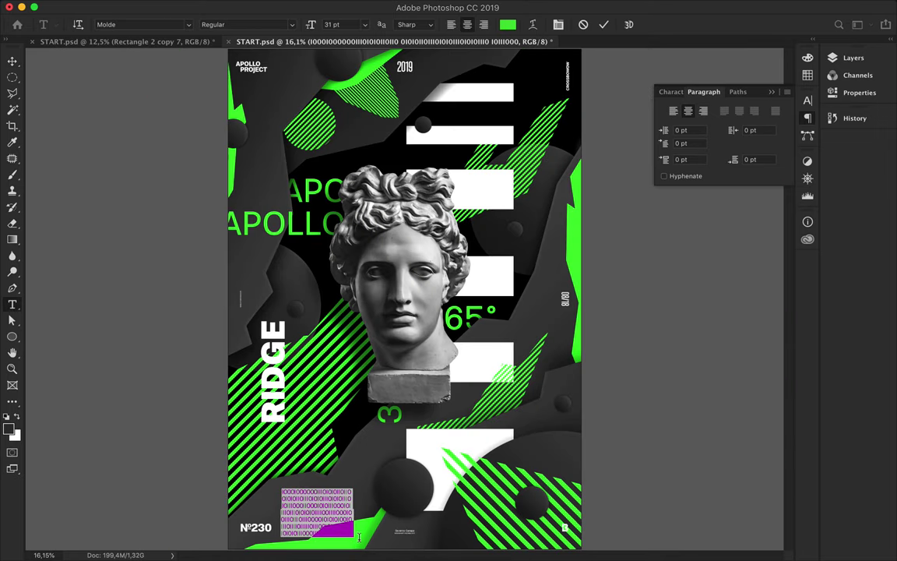
left_click(361, 538)
left_click_drag(361, 537, 559, 180)
key("Escape")
key("v")
mouse_move(550, 198)
left_mouse_down()
mouse_move(503, 109)
mouse_move(474, 118)
left_mouse_up()
key("ctrl+t")
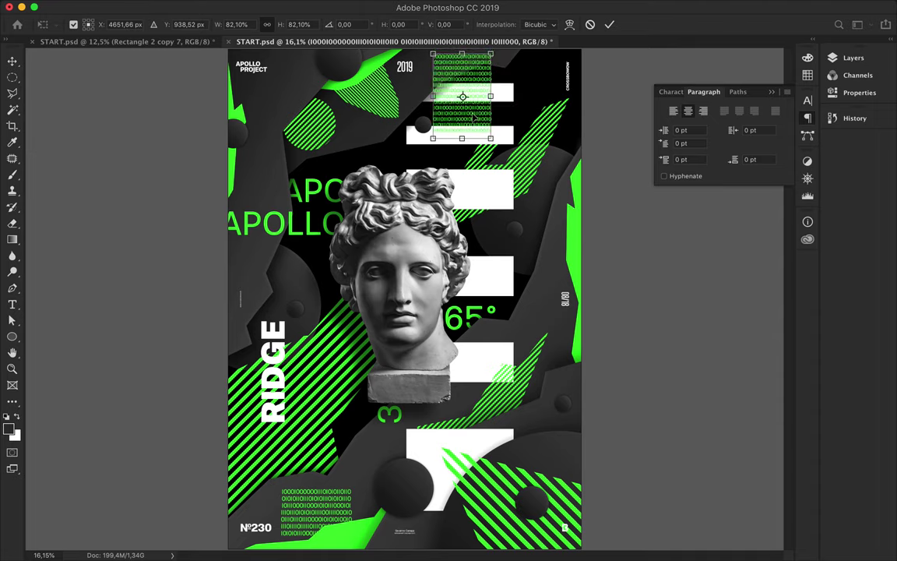
Commit the binary copy at 82% and tuck its layer behind the White Rectangle group
key("Return")
left_click(853, 57)
left_click_drag(754, 176, 751, 394)
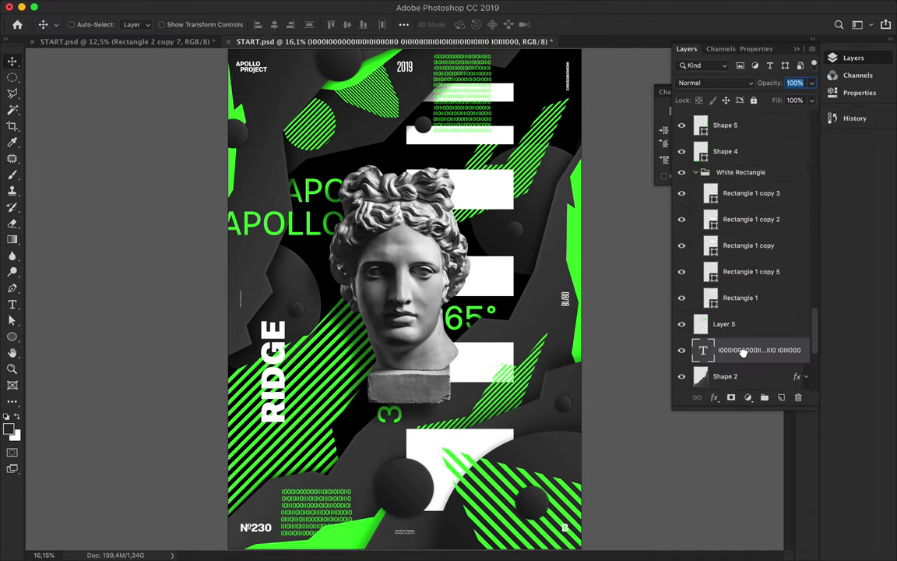
left_click_drag(469, 73, 470, 98)
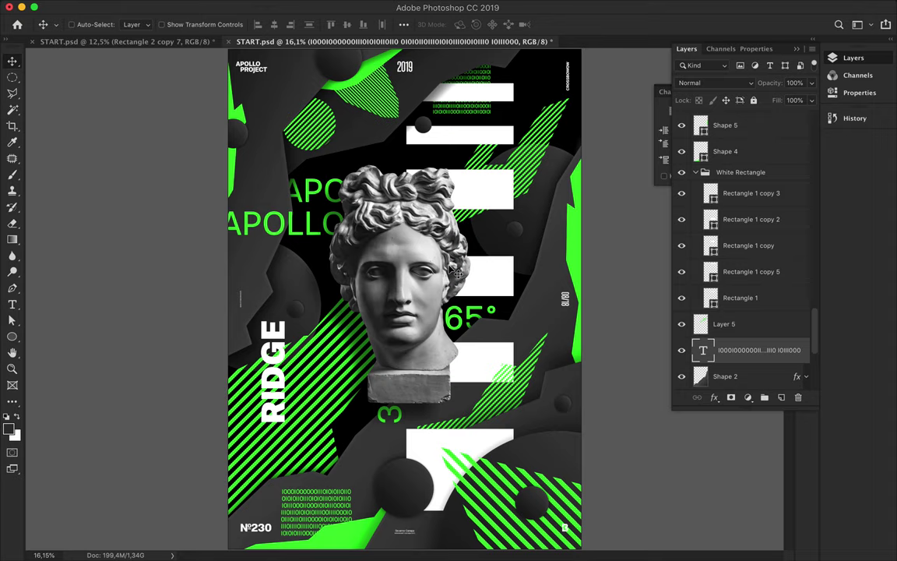
Draw a small green-filled ellipse dot near the top-left stripes
key("u")
left_click(138, 24)
left_click(79, 34)
left_click(74, 77)
left_click_drag(323, 100, 341, 113)
Add more green dots and a large green circle near APOLLO PROJECT
left_click(686, 49)
scroll(739, 98, "up", 5)
scroll(739, 96, "up", 5)
scroll(740, 148, "up", 5)
mouse_move(313, 118)
left_mouse_down()
mouse_move(343, 129)
mouse_move(375, 119)
left_mouse_up()
left_click_drag(284, 66, 351, 98)
Move the Ellipse 7 layer below Ellipse 1 copy 2 and fit the poster on screen
scroll(337, 53, "down", 1)
key("v")
left_click(686, 49)
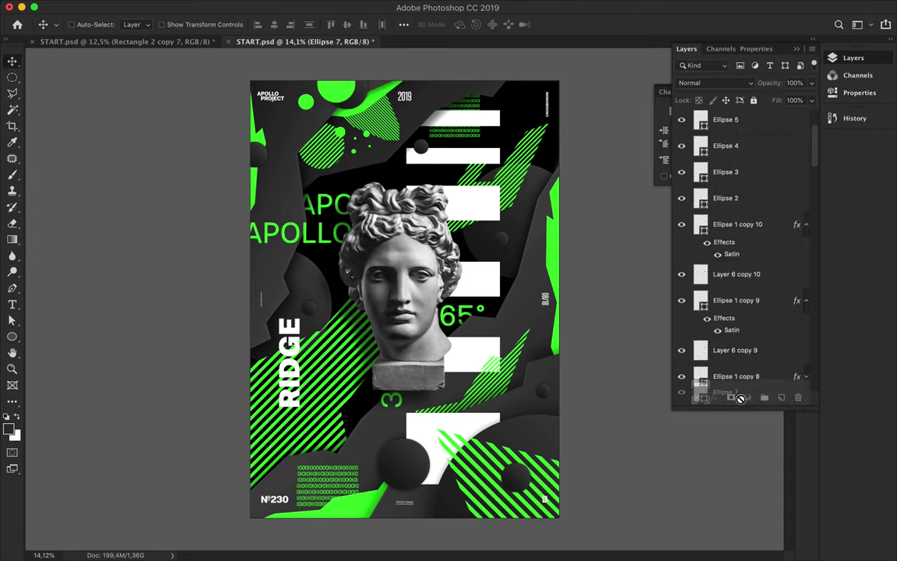
left_click_drag(741, 399, 760, 294)
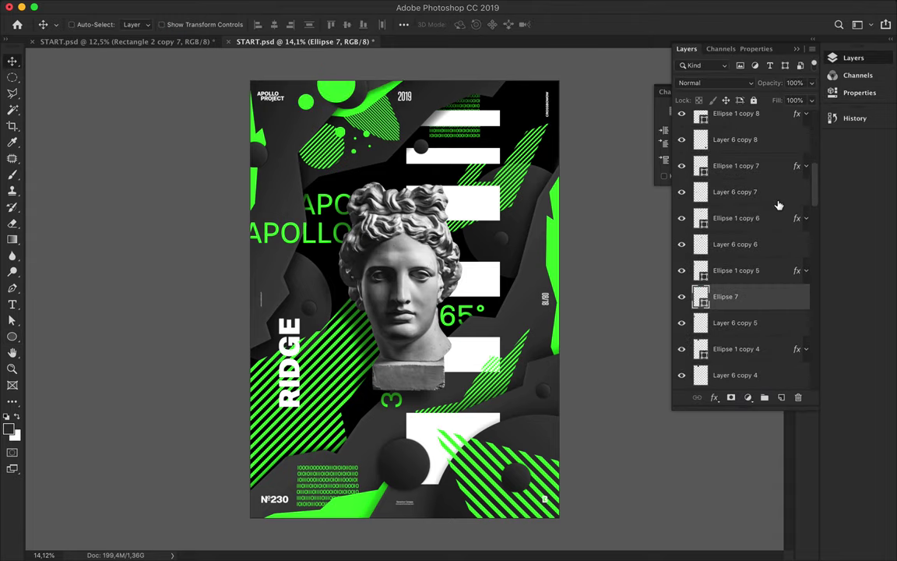
left_click_drag(778, 204, 678, 269)
key("super+plus")
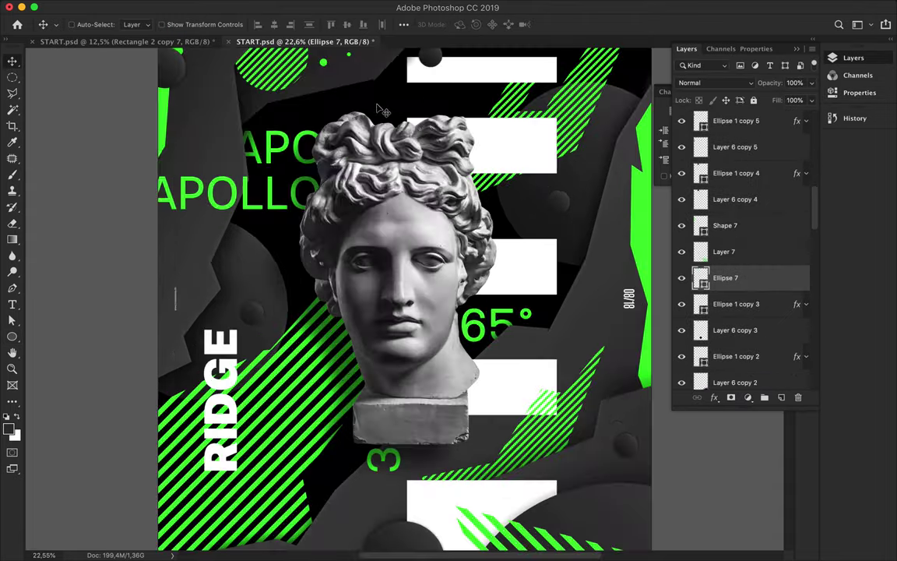
scroll(382, 109, "up", 5)
scroll(382, 109, "up", 2)
mouse_move(726, 278)
left_mouse_down()
mouse_move(741, 342)
mouse_move(787, 347)
mouse_move(765, 305)
left_mouse_up()
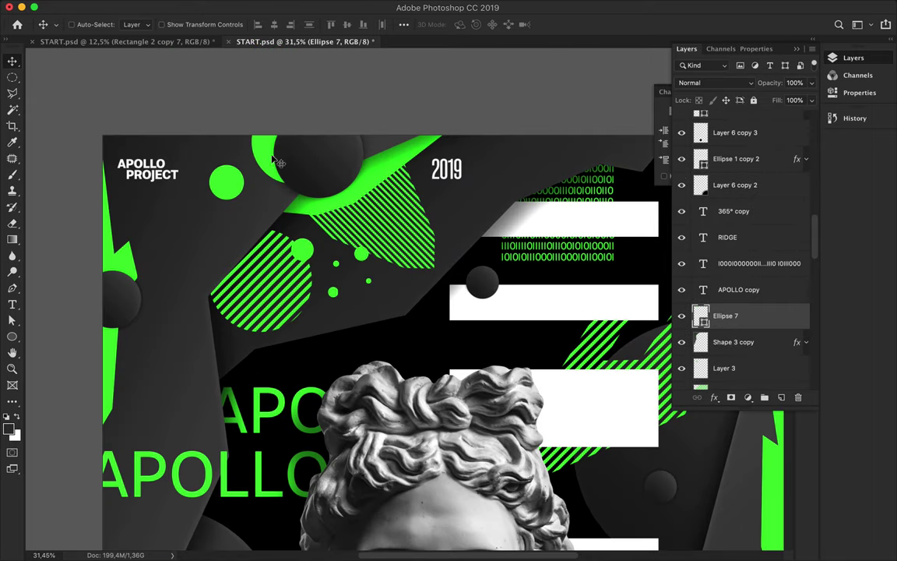
left_click_drag(265, 154, 255, 142)
scroll(266, 195, "down", 5)
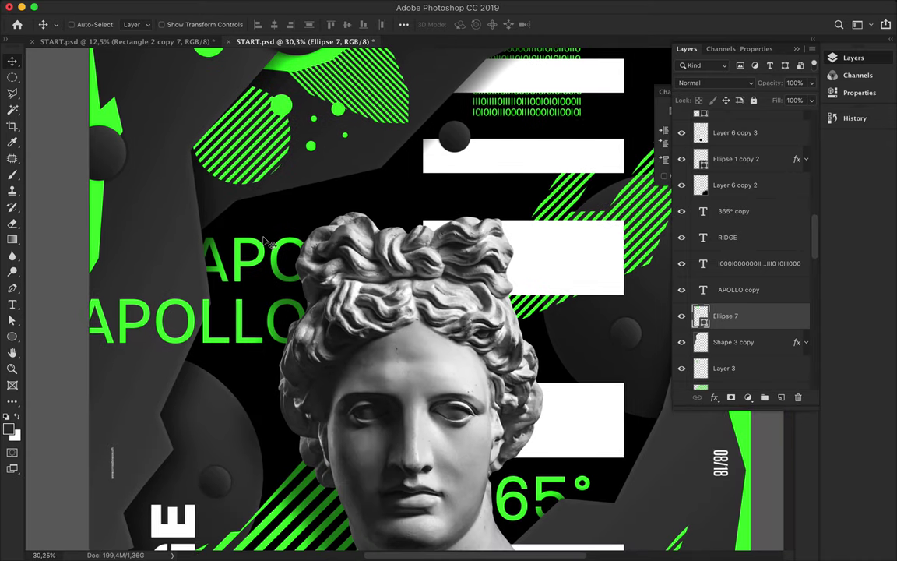
key("ctrl+0")
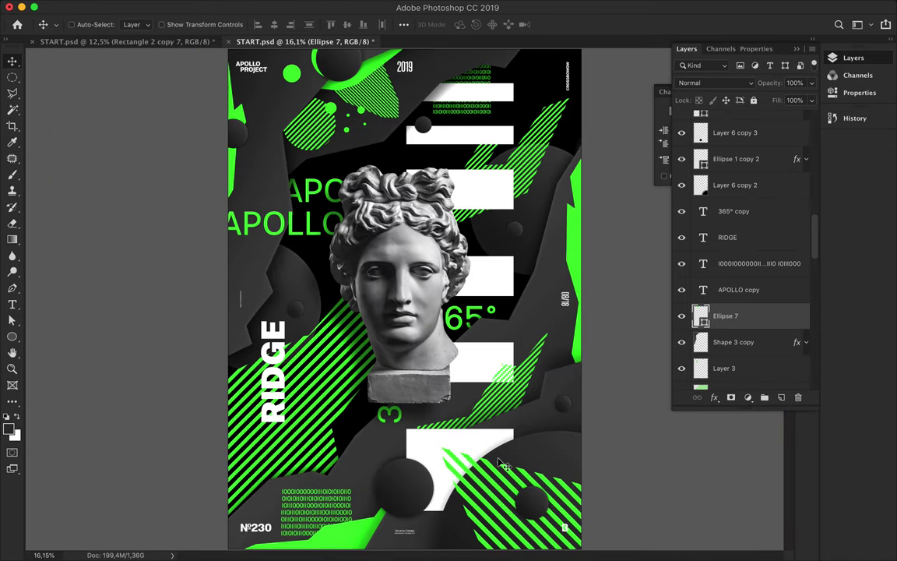